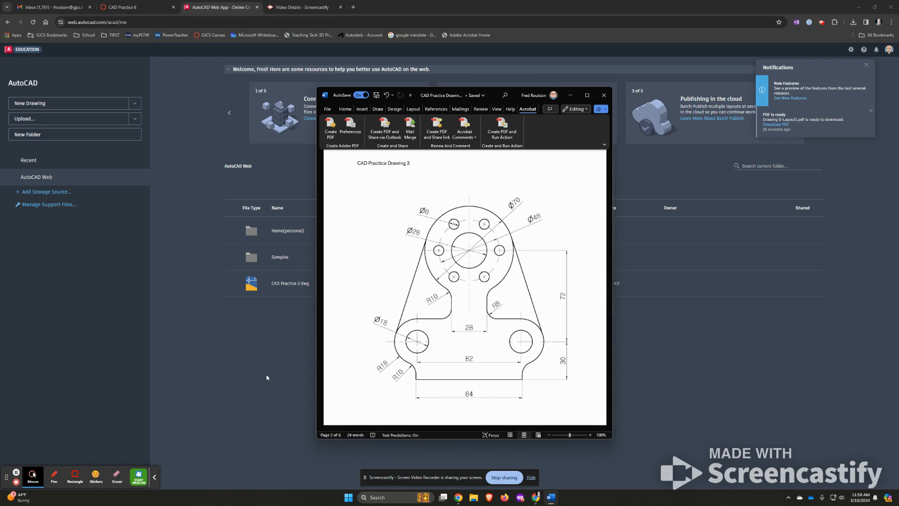
Step: Switch to the AutoCAD web app, create a new drawing and zoom to its extents
{"action": "left_click", "coordinate": [266, 341]}
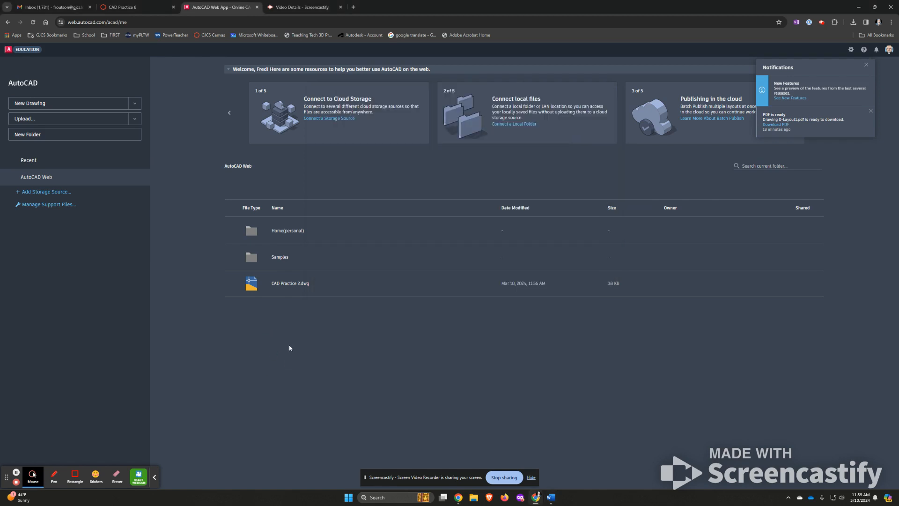
{"action": "left_click", "coordinate": [92, 104]}
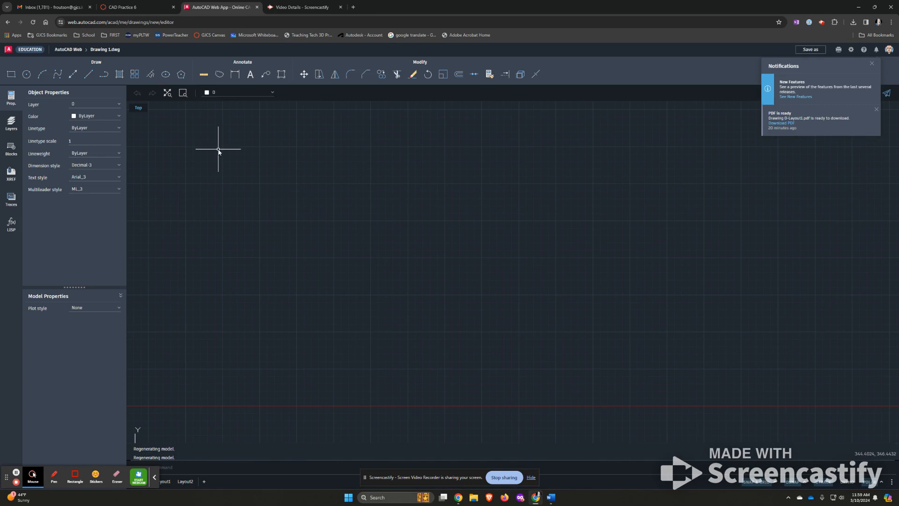
{"action": "left_click", "coordinate": [169, 93]}
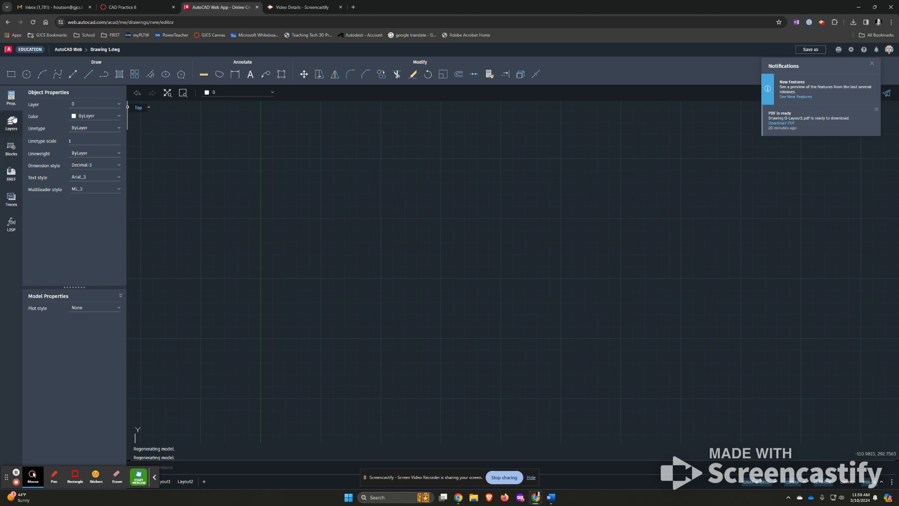
Step: Create a layer named Construction and set its colour to yellow
{"action": "left_click", "coordinate": [11, 122]}
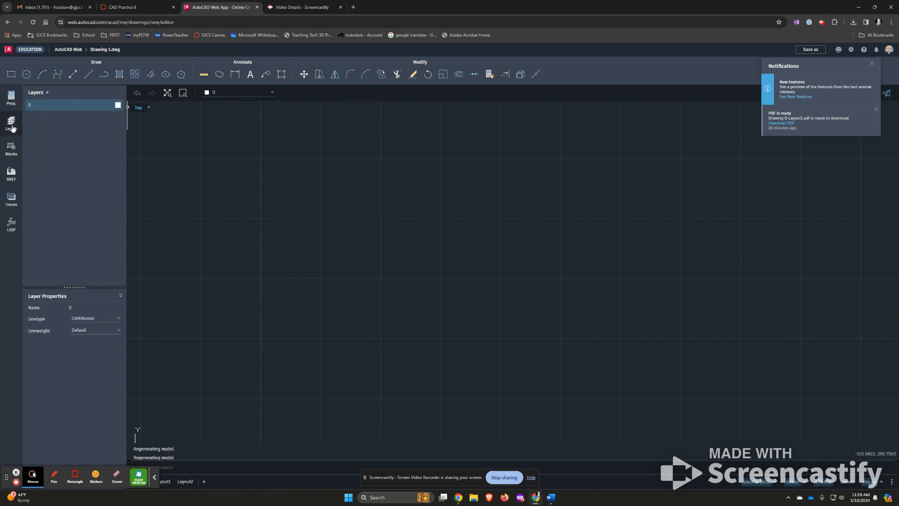
{"action": "left_click", "coordinate": [46, 93]}
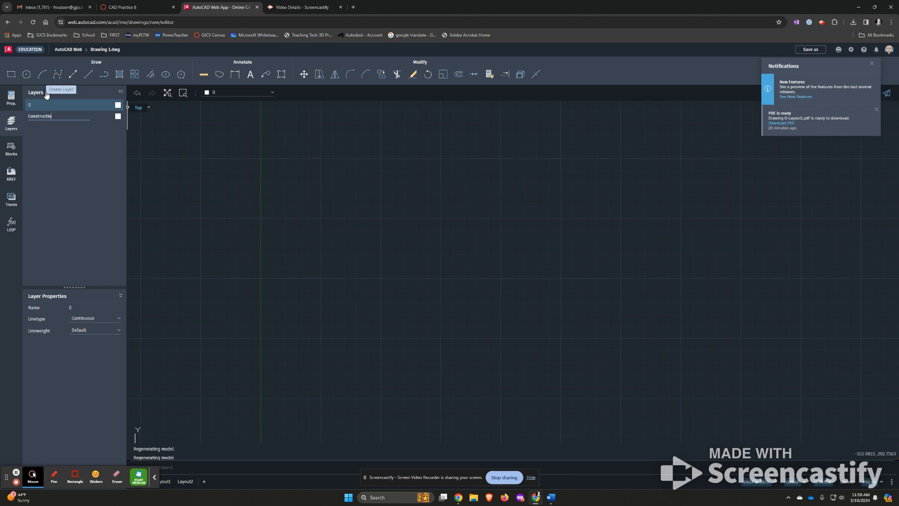
{"action": "left_click", "coordinate": [118, 116]}
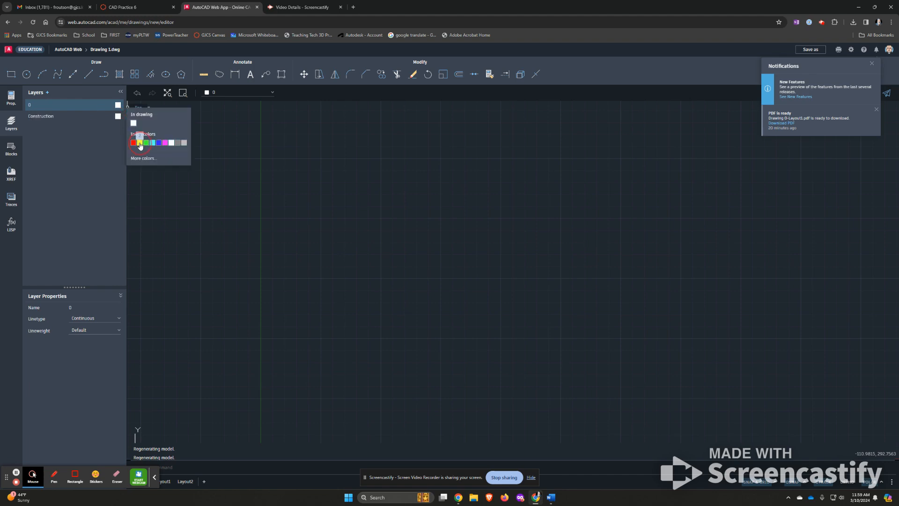
{"action": "left_click", "coordinate": [139, 143]}
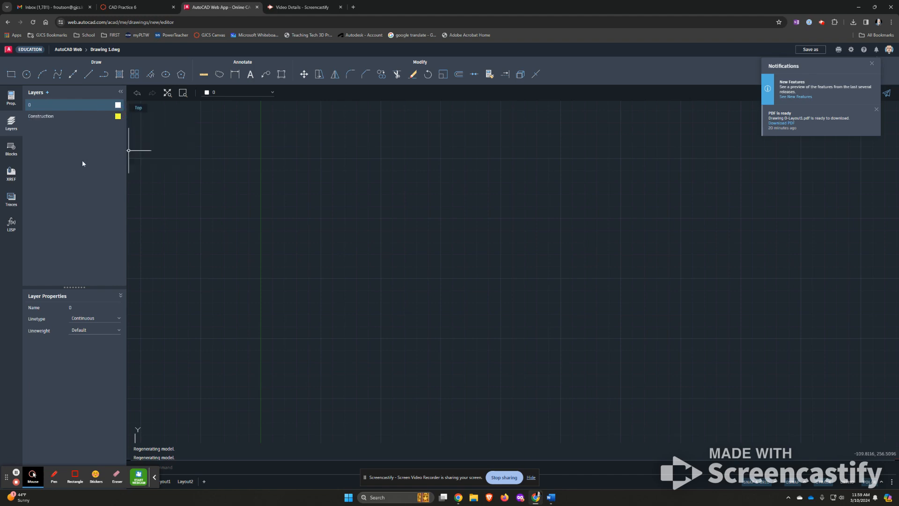
Step: Add a layer named Object and make Construction the current layer
{"action": "left_click", "coordinate": [47, 93]}
{"action": "left_click", "coordinate": [69, 162]}
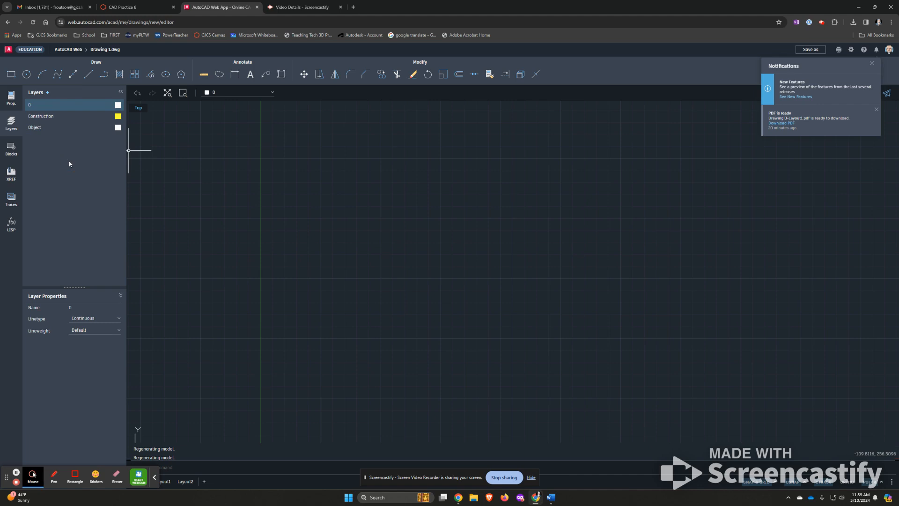
{"action": "left_click", "coordinate": [224, 93]}
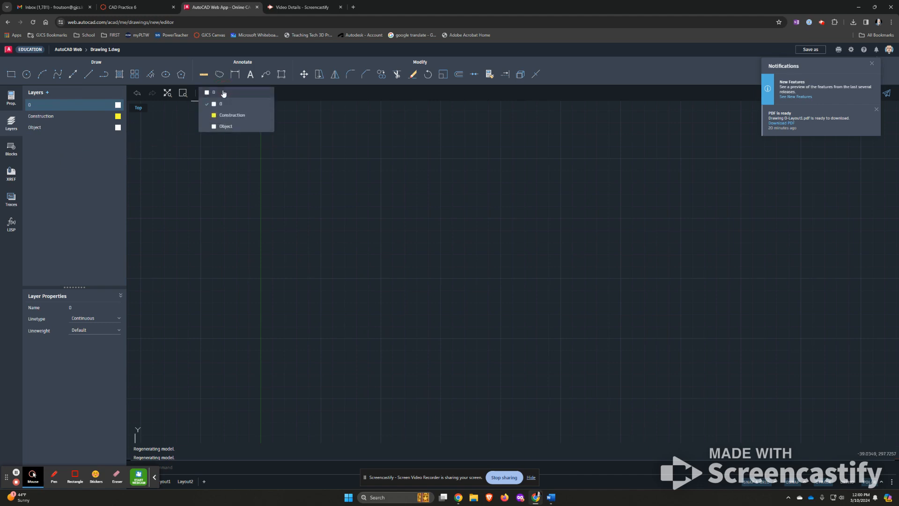
{"action": "left_click", "coordinate": [248, 116]}
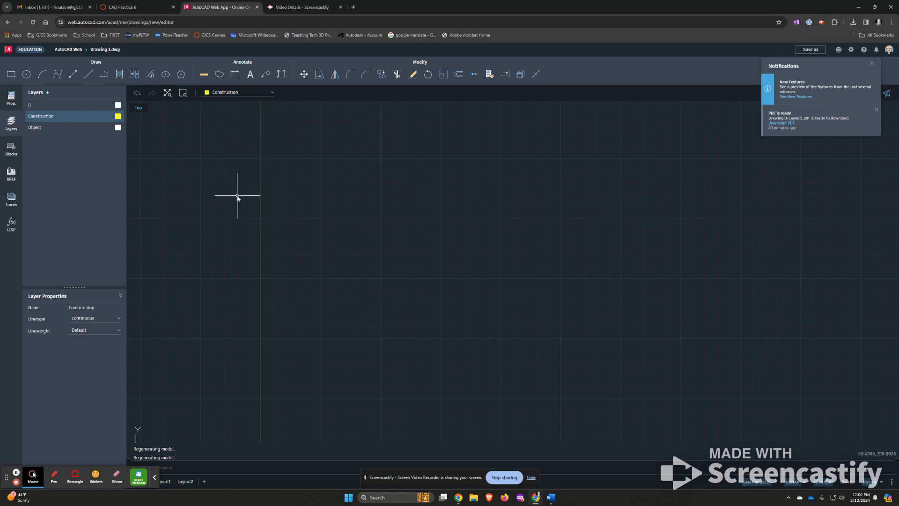
{"action": "key", "text": "alt+Tab"}
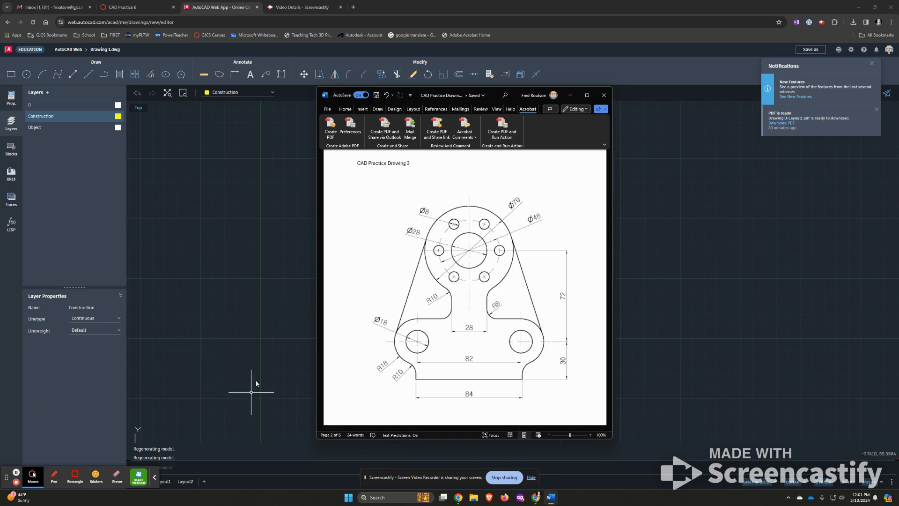
{"action": "left_click", "coordinate": [263, 368]}
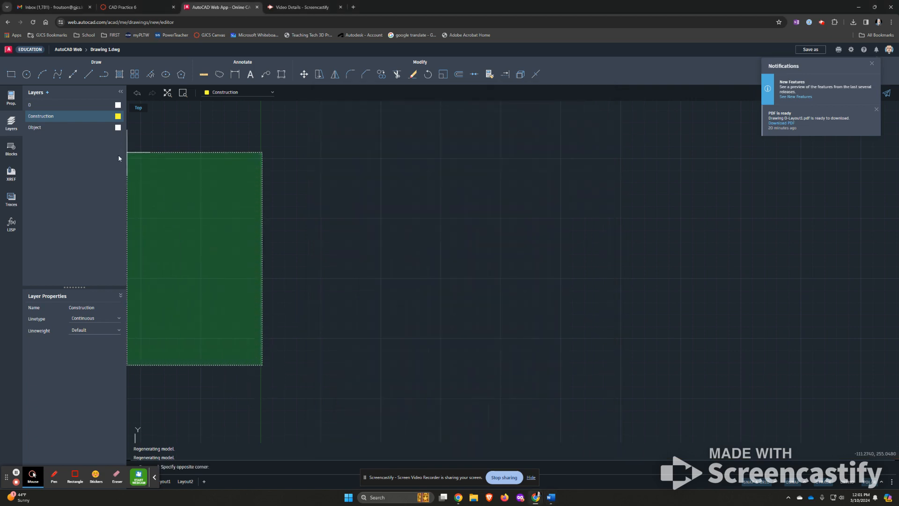
{"action": "left_click", "coordinate": [88, 74]}
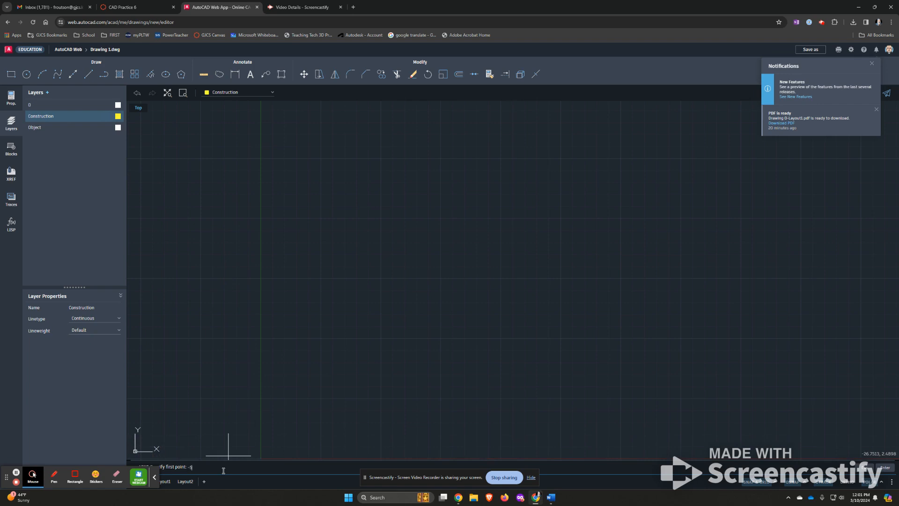
{"action": "type", "text": ",30"}
{"action": "key", "text": "Return"}
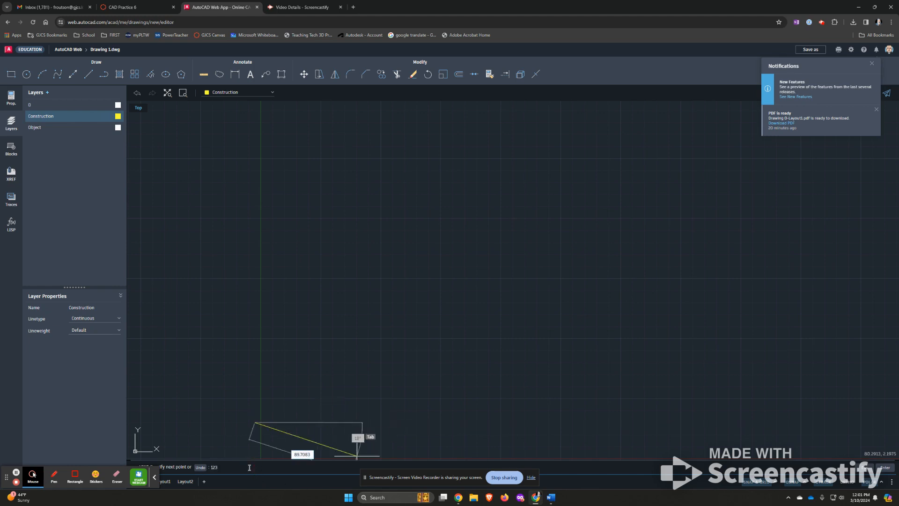
{"action": "key", "text": "Return"}
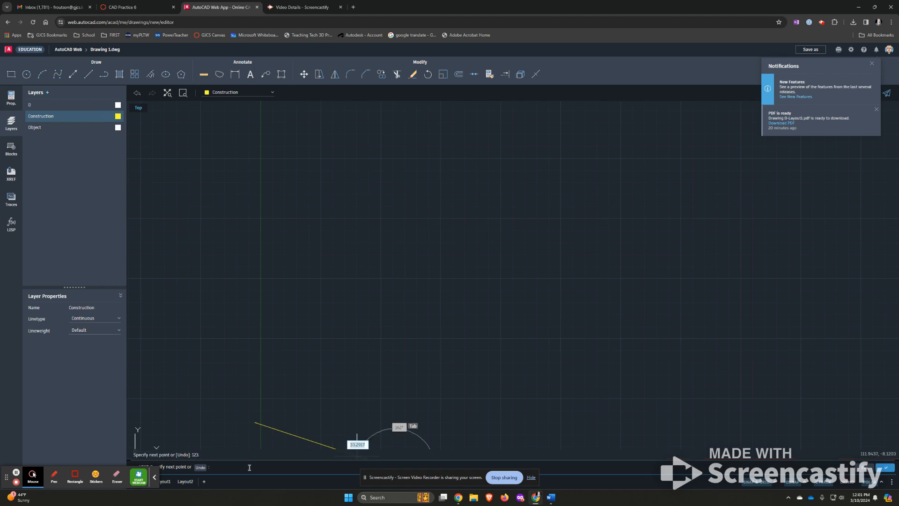
{"action": "type", "text": "30"}
{"action": "key", "text": "Return"}
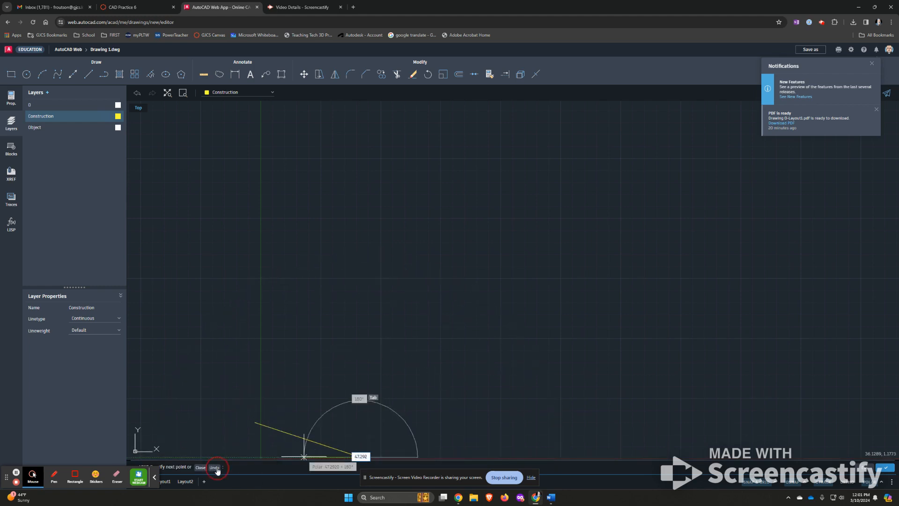
{"action": "left_click", "coordinate": [215, 468]}
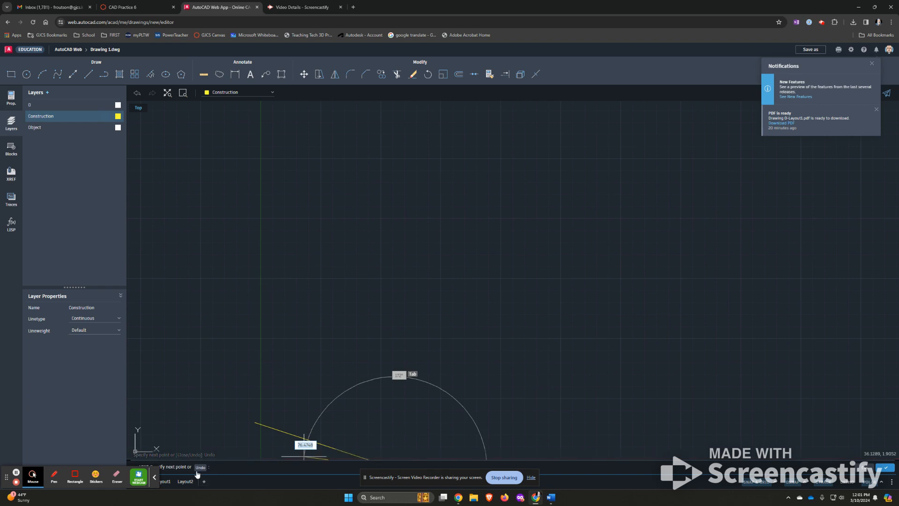
{"action": "left_click", "coordinate": [200, 468]}
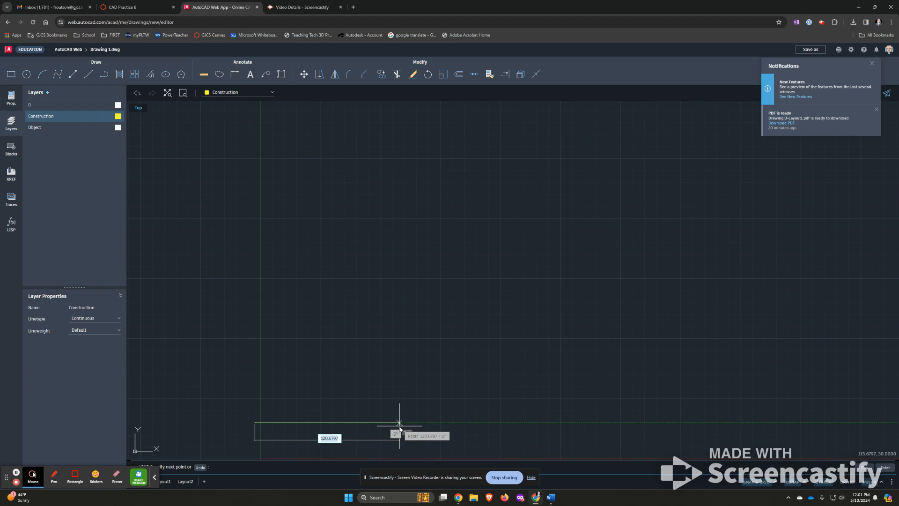
{"action": "key", "text": "Tab"}
{"action": "key", "text": "Tab"}
{"action": "key", "text": "Tab"}
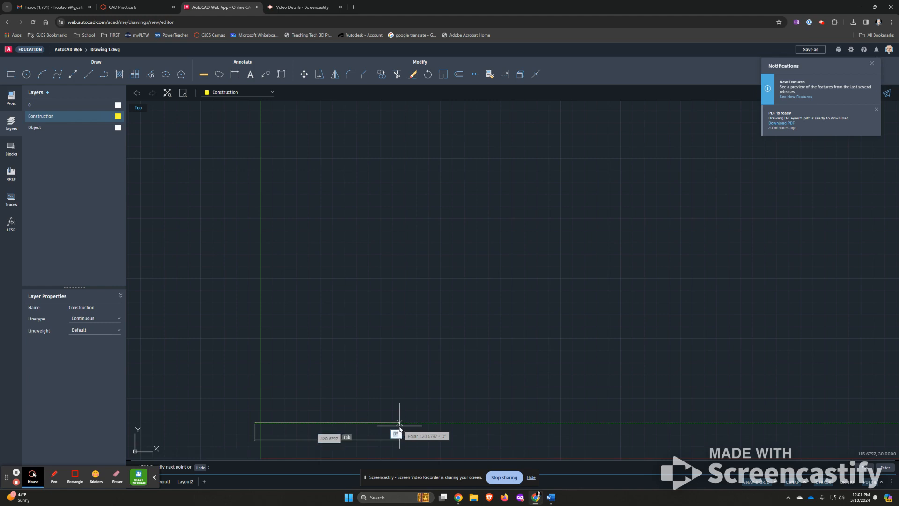
{"action": "left_click", "coordinate": [224, 465]}
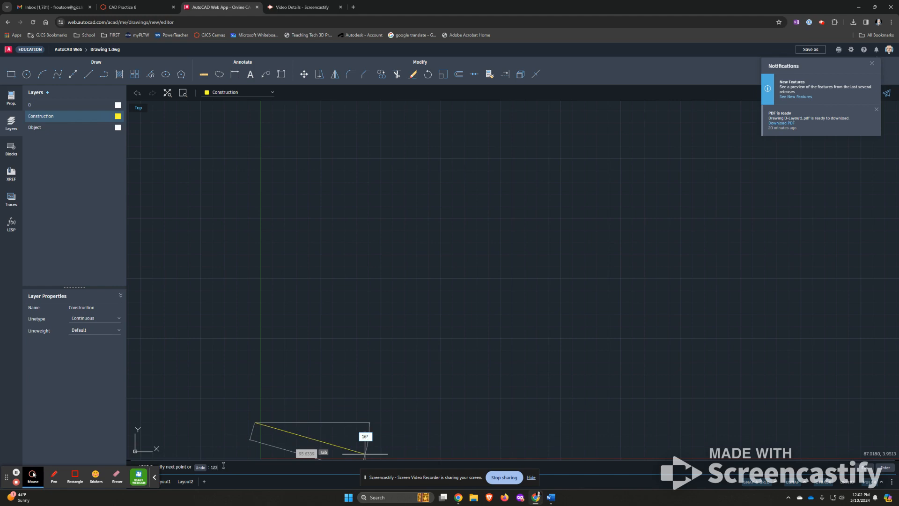
{"action": "type", "text": "123,"}
{"action": "key", "text": "Return"}
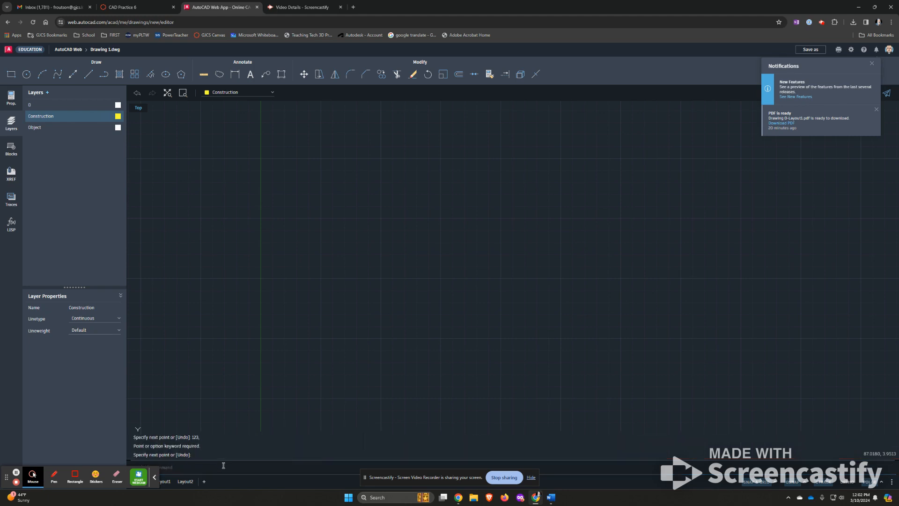
Step: Draw a horizontal construction line from -5,30 to 123,30
{"action": "type", "text": "l"}
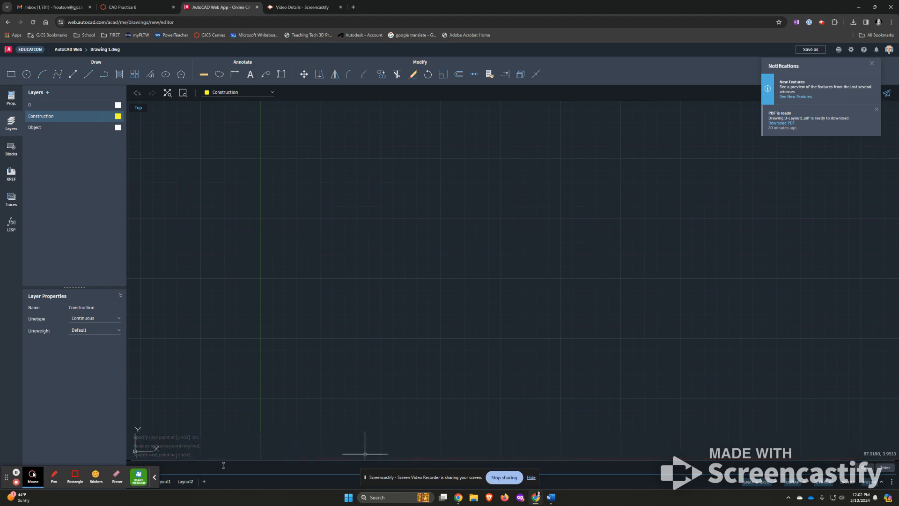
{"action": "scroll", "coordinate": [301, 454], "scroll_direction": "down", "scroll_amount": 2}
{"action": "scroll", "coordinate": [395, 373], "scroll_direction": "up", "scroll_amount": 3}
{"action": "scroll", "coordinate": [395, 373], "scroll_direction": "down", "scroll_amount": 4}
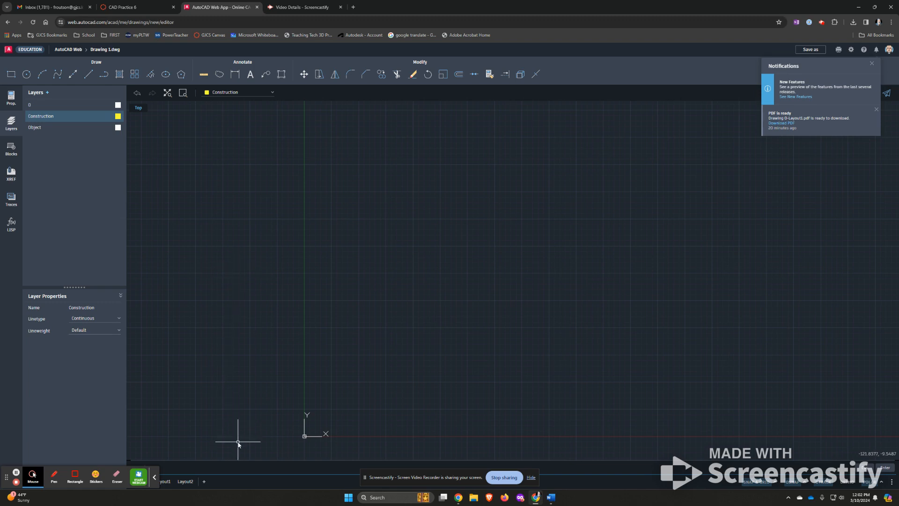
{"action": "left_click", "coordinate": [155, 478]}
{"action": "double_click", "coordinate": [160, 467]}
{"action": "type", "text": "l"}
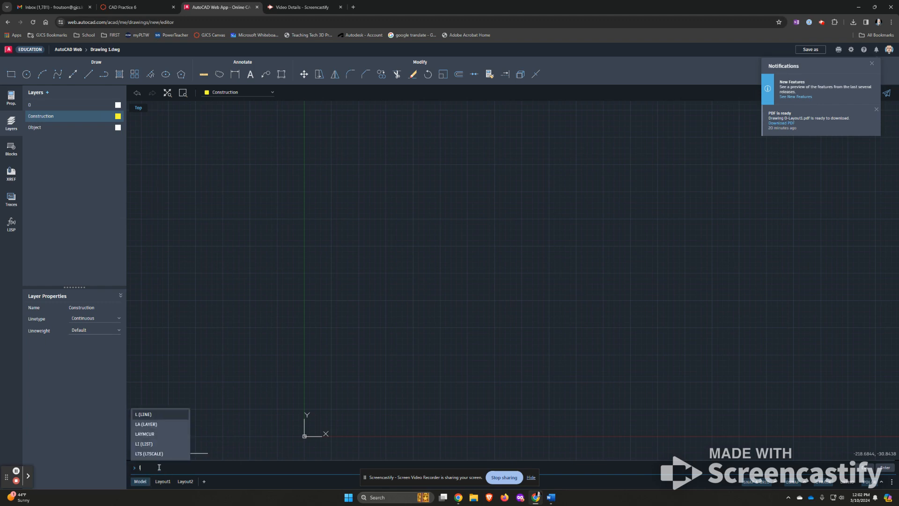
{"action": "key", "text": "Return"}
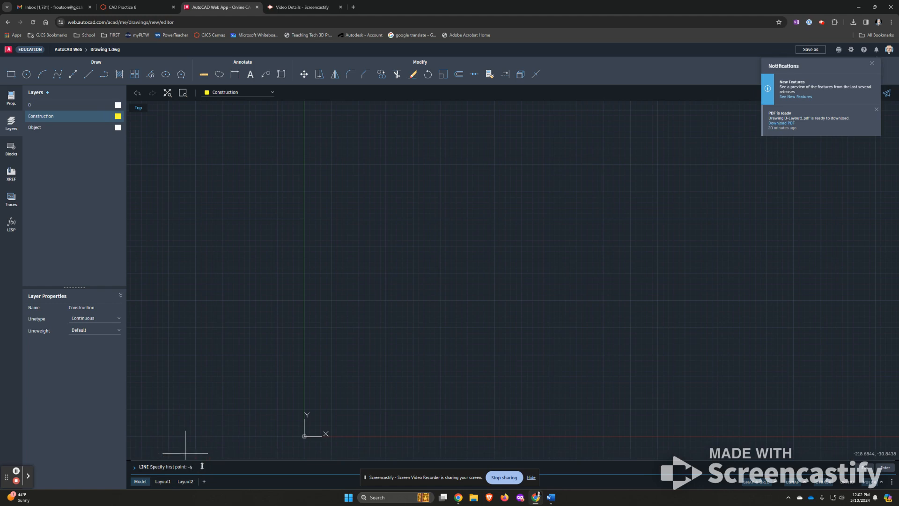
{"action": "type", "text": "-5,30"}
{"action": "key", "text": "Return"}
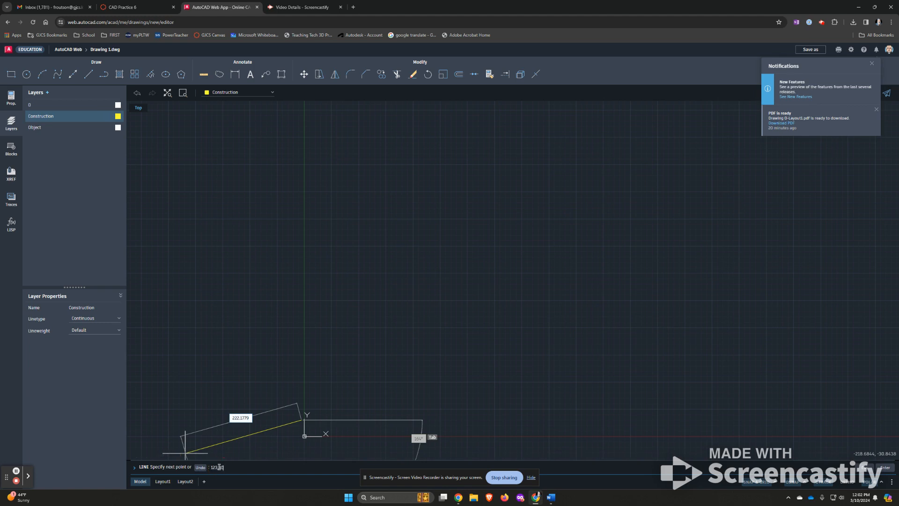
{"action": "key", "text": "Return"}
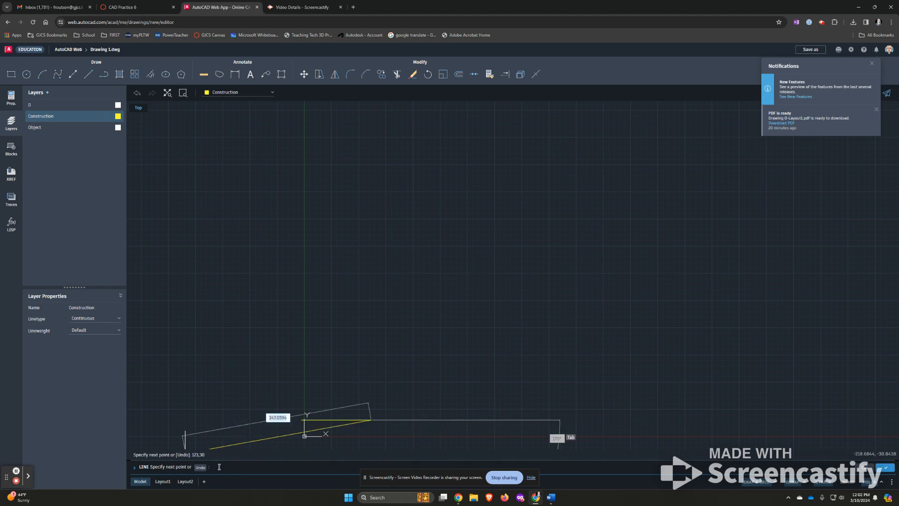
{"action": "key", "text": "Return"}
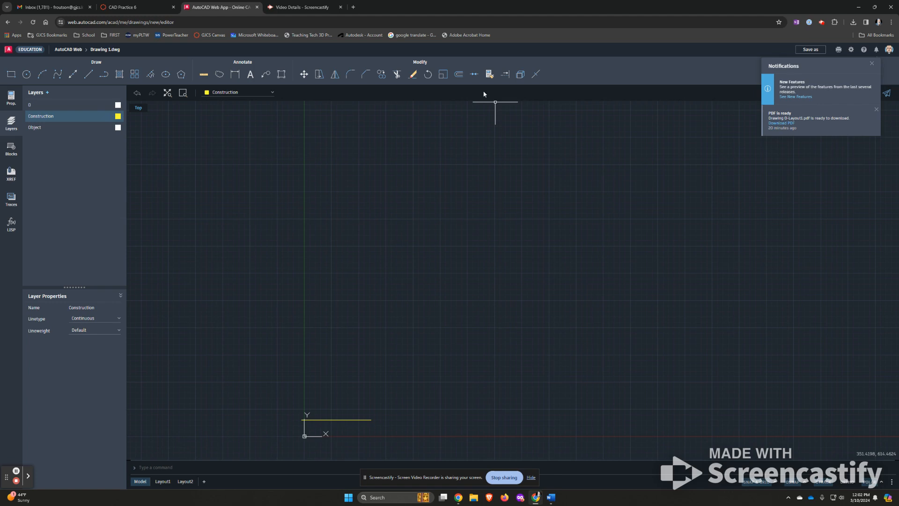
Step: Offset the horizontal construction line 72 units upward, taking the distance from the practice drawing
{"action": "left_click", "coordinate": [459, 75]}
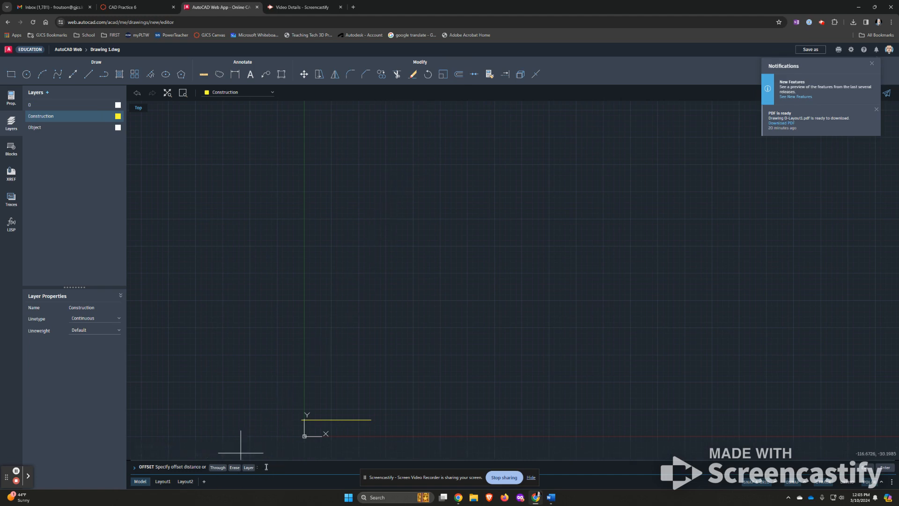
{"action": "key", "text": "alt+Tab"}
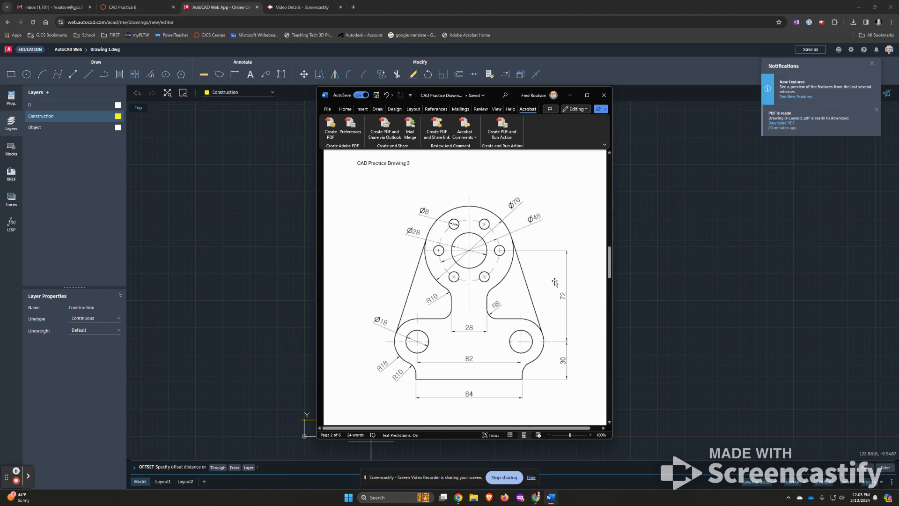
{"action": "key", "text": "alt+Tab"}
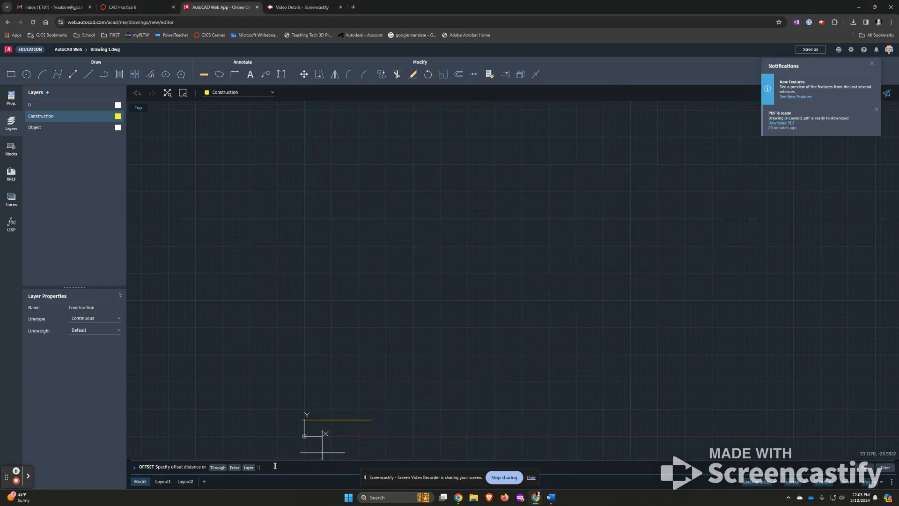
{"action": "key", "text": "Return"}
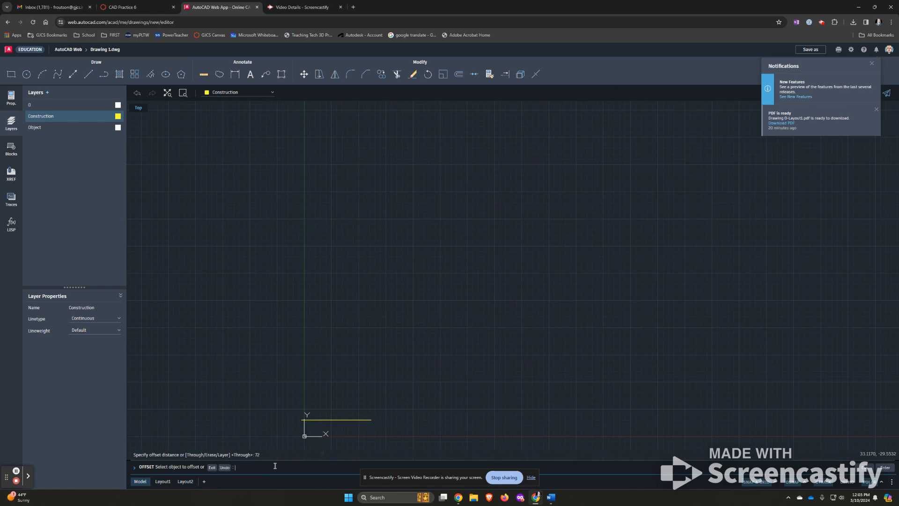
{"action": "left_click", "coordinate": [326, 421]}
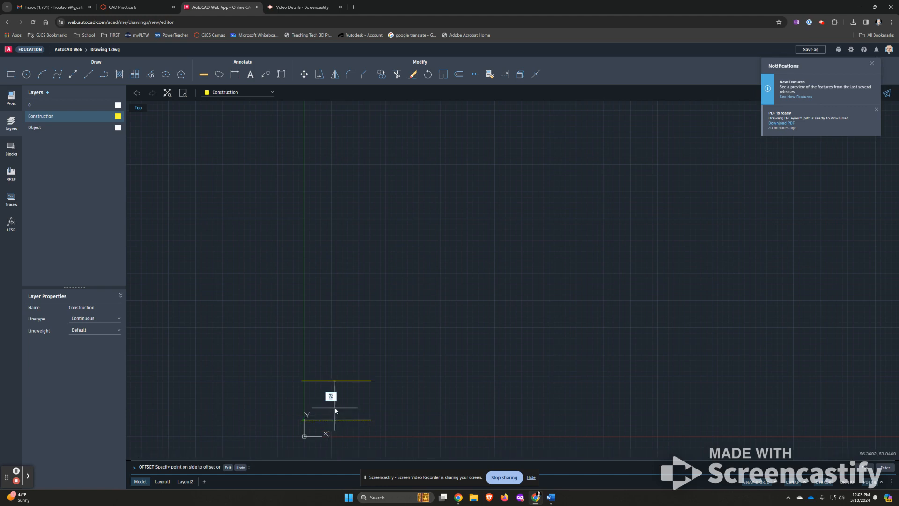
{"action": "left_click", "coordinate": [336, 411]}
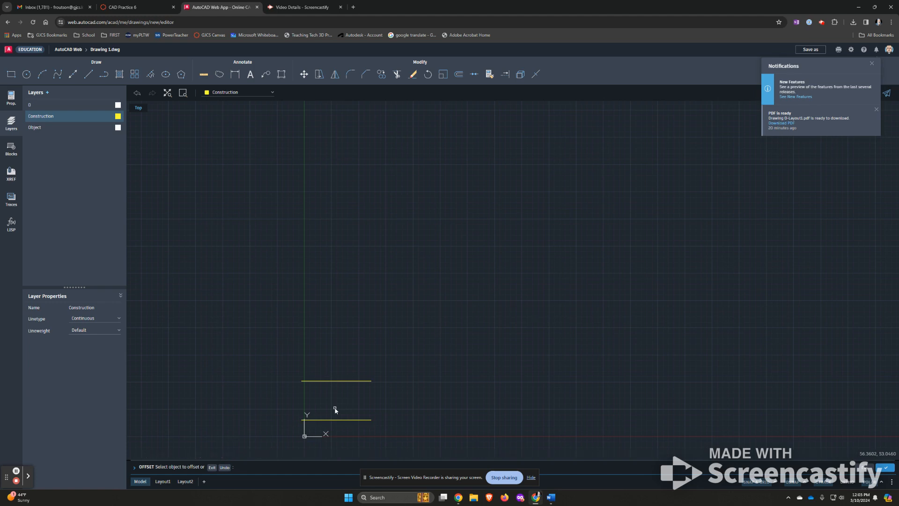
{"action": "left_click", "coordinate": [220, 467]}
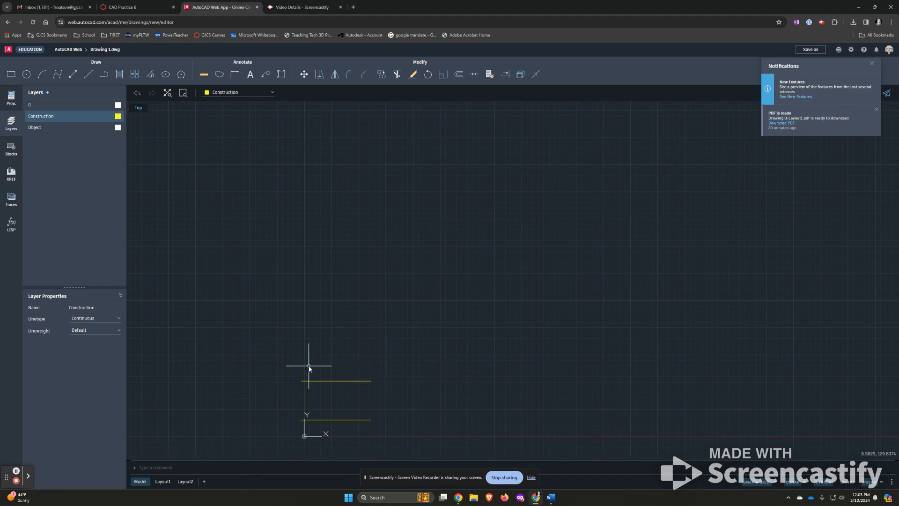
Step: Draw a vertical construction line from 59,-5 to 59,121, checking the layout against the practice drawing
{"action": "key", "text": "alt+Tab"}
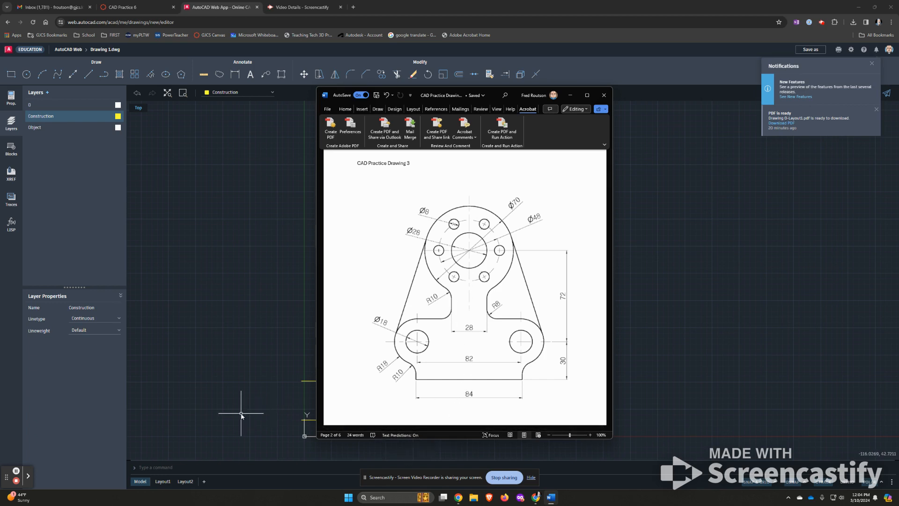
{"action": "key", "text": "alt+Tab"}
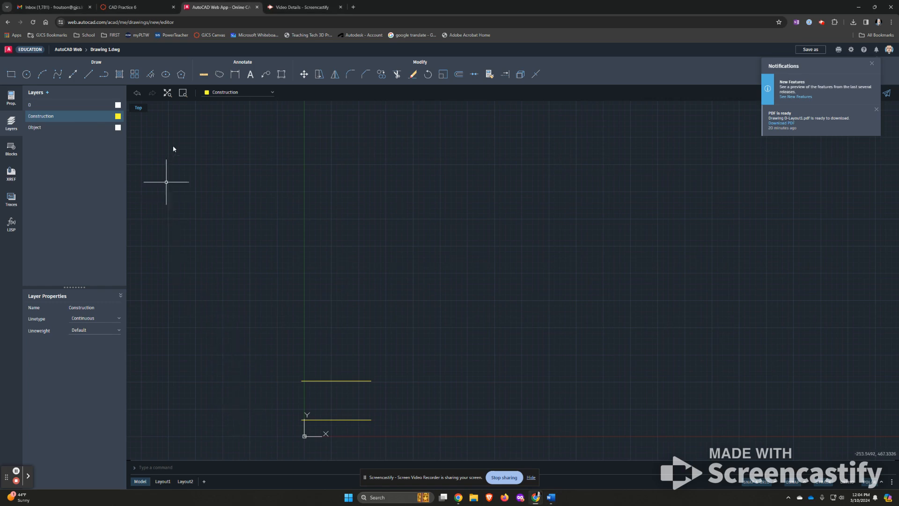
{"action": "left_click", "coordinate": [88, 74]}
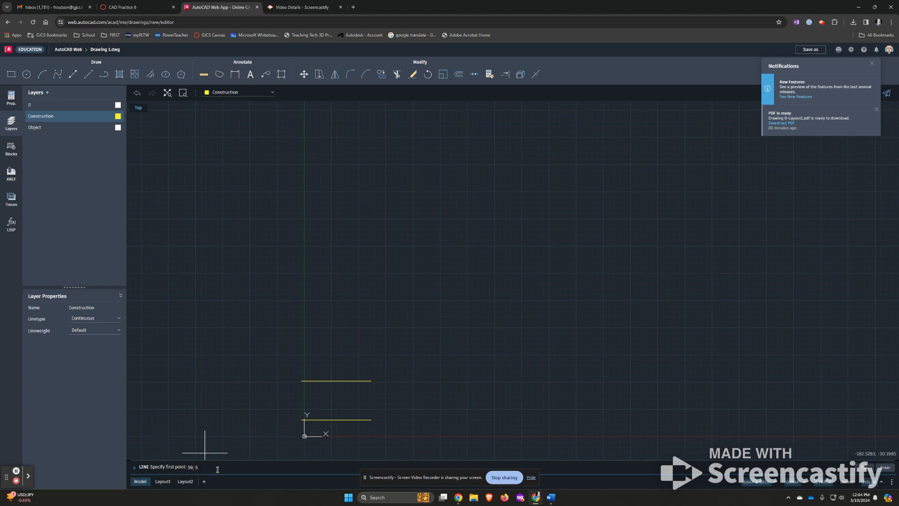
{"action": "key", "text": "Return"}
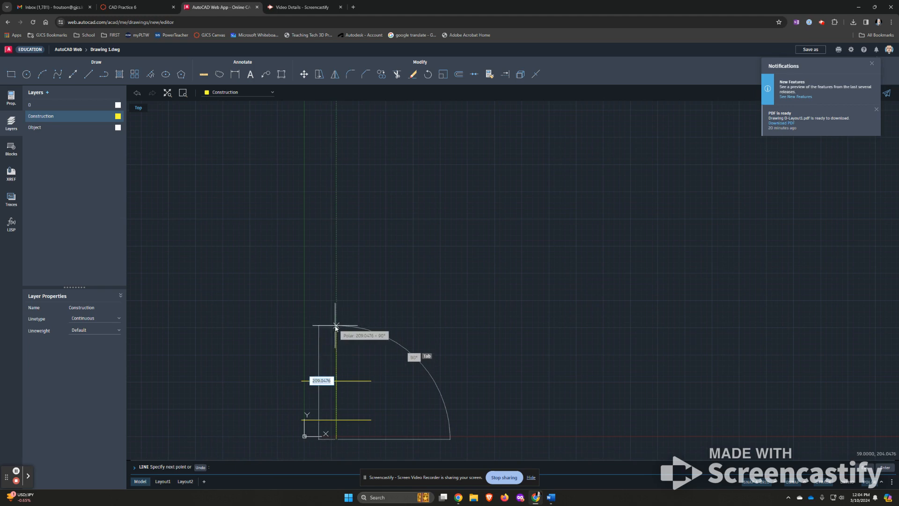
{"action": "type", "text": "59"}
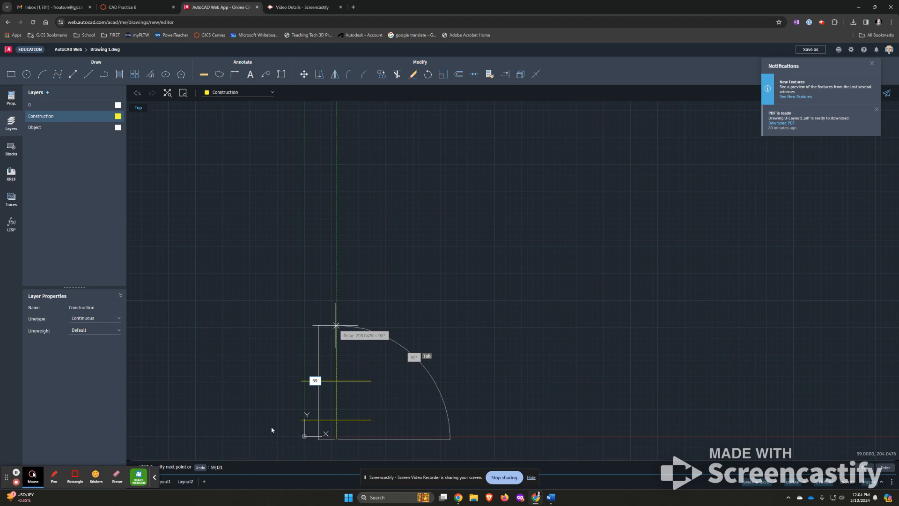
{"action": "type", "text": ",121"}
{"action": "key", "text": "Return"}
{"action": "key", "text": "Return"}
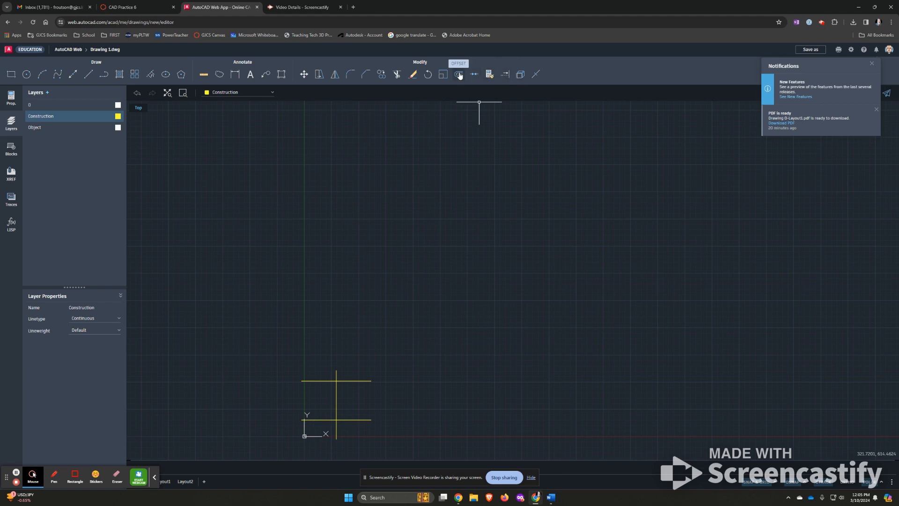
Step: Offset the vertical construction line 41 units to each side, using half of the 82 hole spacing in the practice drawing
{"action": "key", "text": "alt+Tab"}
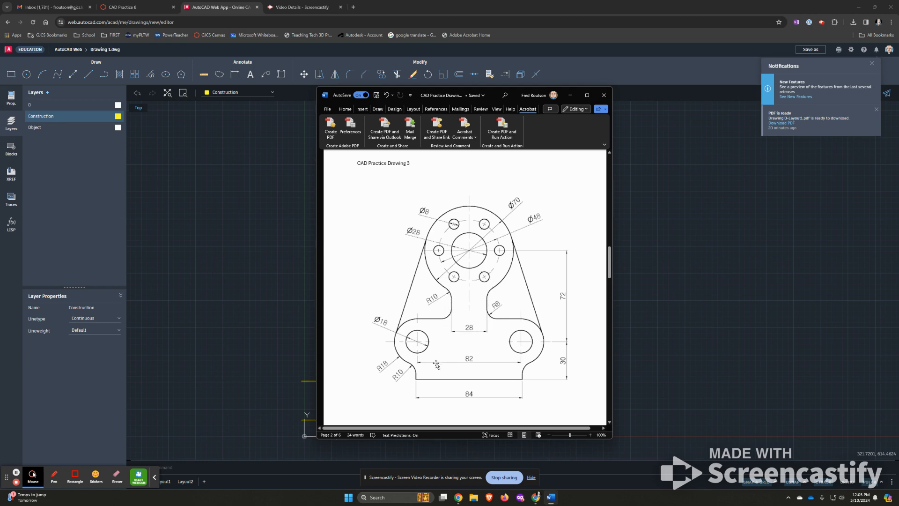
{"action": "key", "text": "alt+Tab"}
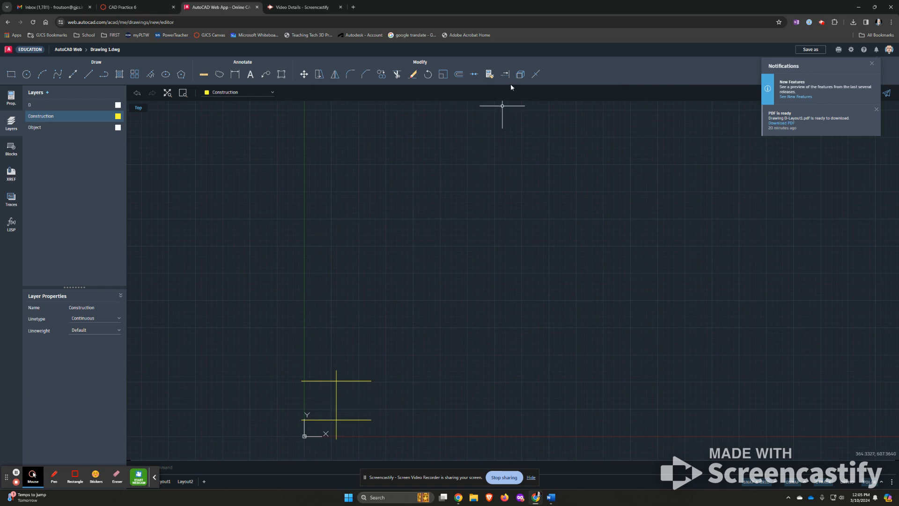
{"action": "left_click", "coordinate": [458, 75]}
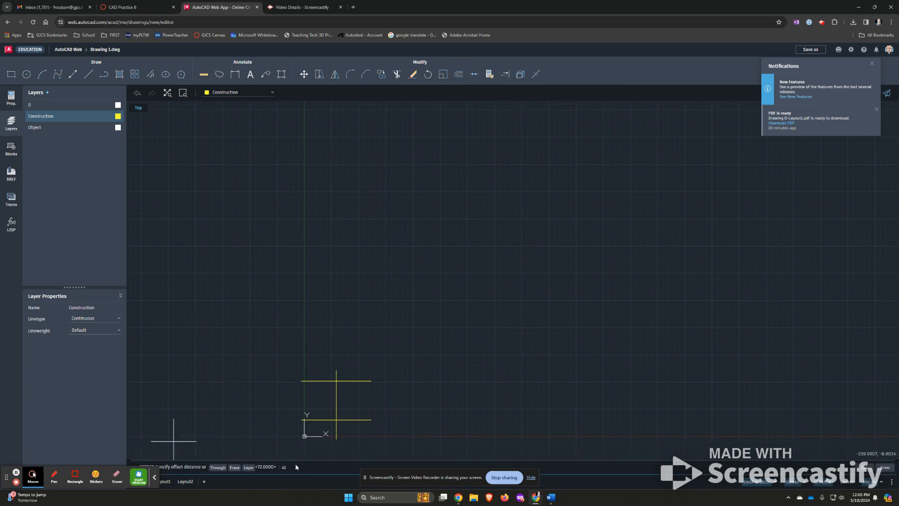
{"action": "key", "text": "Return"}
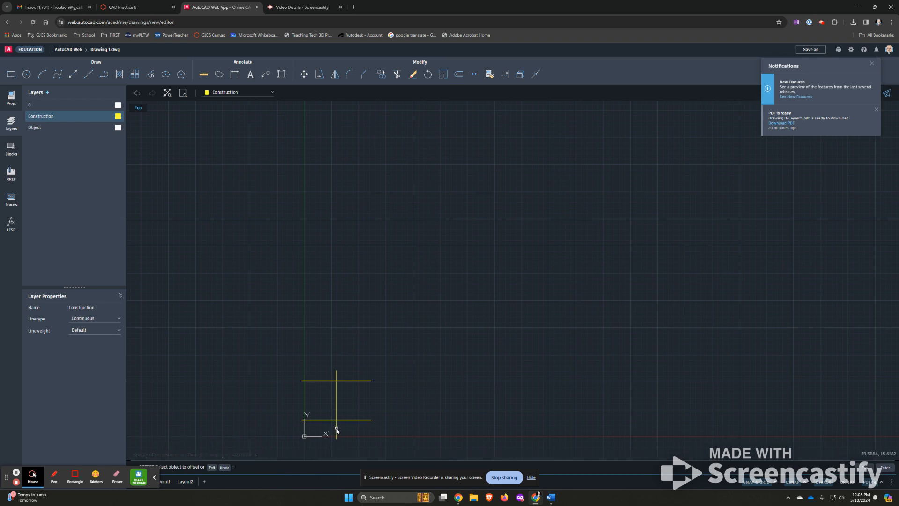
{"action": "left_click", "coordinate": [337, 430]}
{"action": "left_click", "coordinate": [335, 429]}
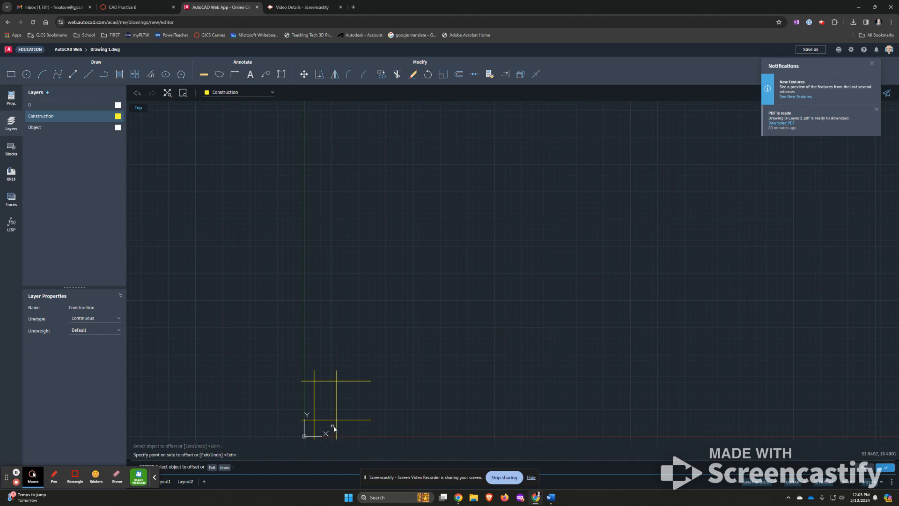
{"action": "left_click", "coordinate": [337, 429]}
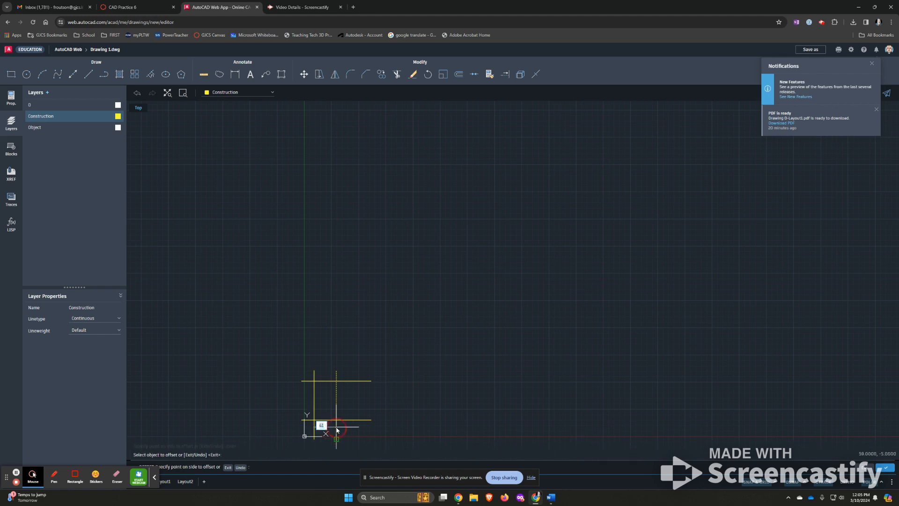
{"action": "left_click", "coordinate": [346, 428]}
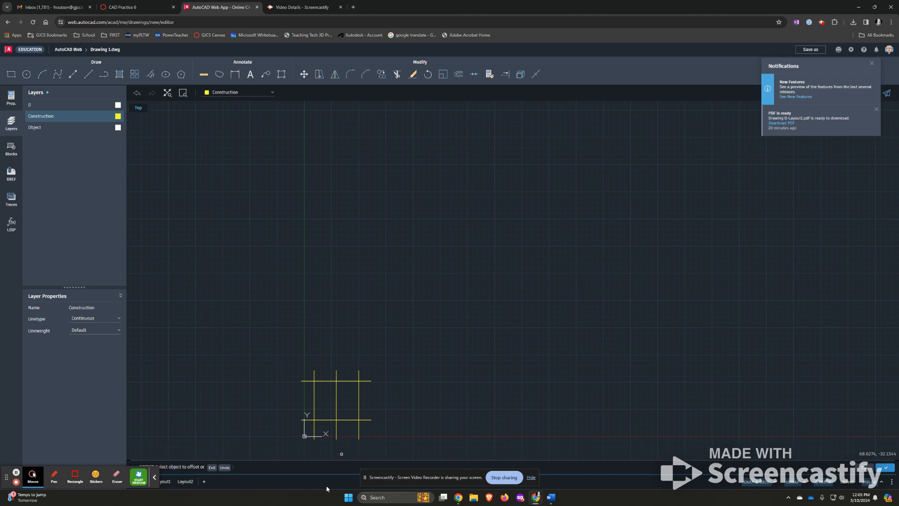
Step: Compare the construction-line intersections with the circle centres shown in the practice drawing
{"action": "scroll", "coordinate": [342, 424], "scroll_direction": "up", "scroll_amount": 3}
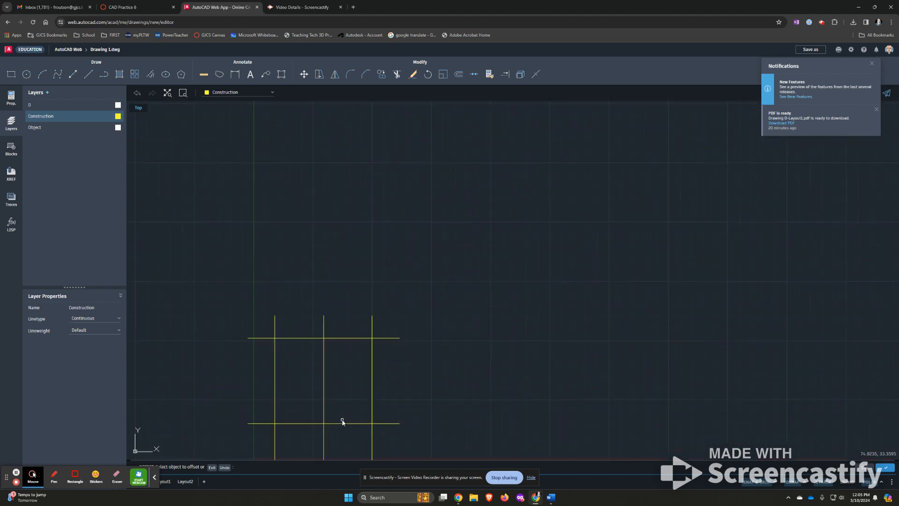
{"action": "scroll", "coordinate": [341, 422], "scroll_direction": "up", "scroll_amount": 1}
{"action": "scroll", "coordinate": [342, 422], "scroll_direction": "down", "scroll_amount": 1}
{"action": "scroll", "coordinate": [342, 422], "scroll_direction": "down", "scroll_amount": 2}
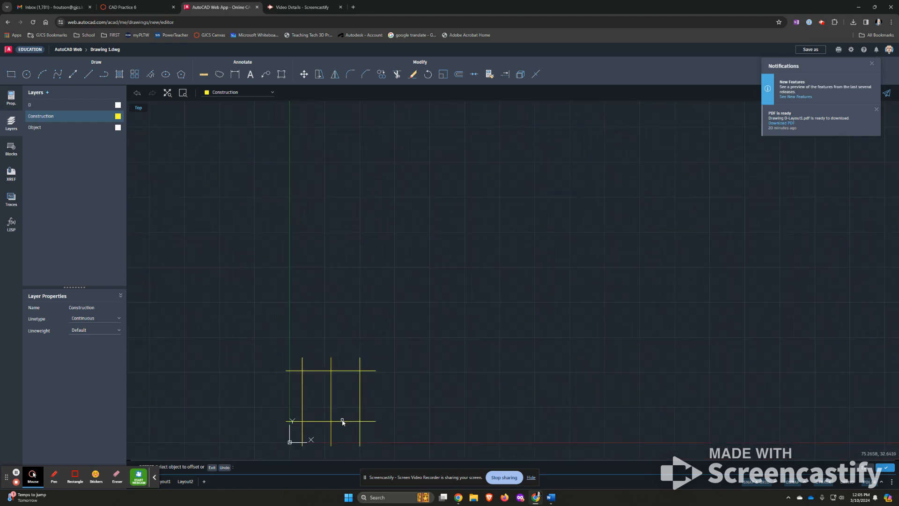
{"action": "key", "text": "alt+Tab"}
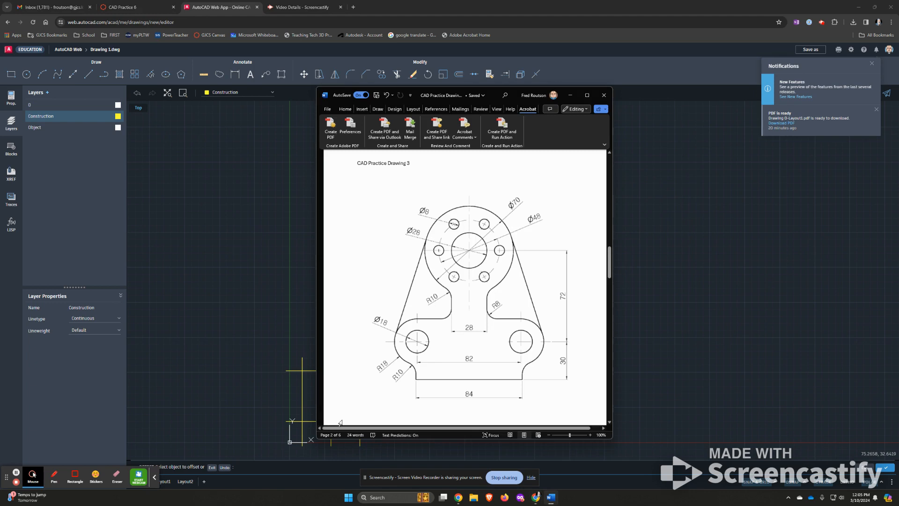
{"action": "key", "text": "alt+Tab"}
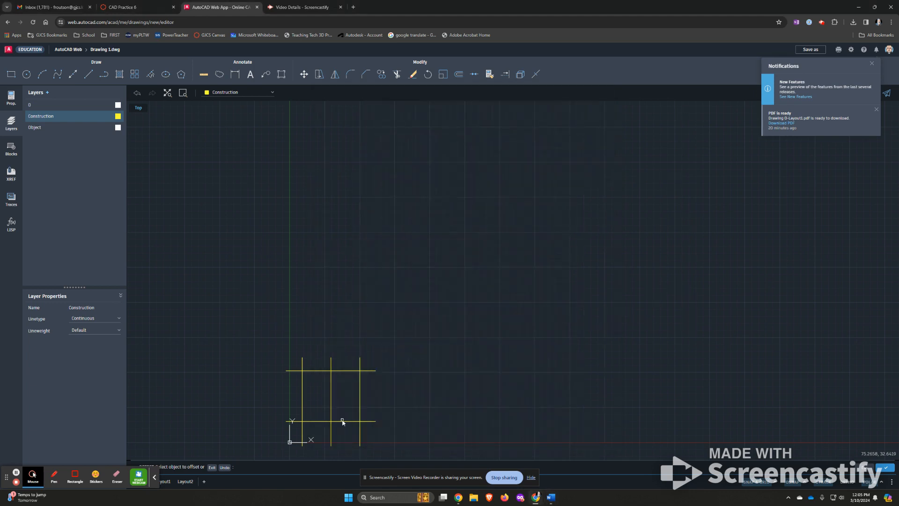
{"action": "scroll", "coordinate": [327, 398], "scroll_direction": "up", "scroll_amount": 2}
{"action": "scroll", "coordinate": [327, 399], "scroll_direction": "up", "scroll_amount": 1}
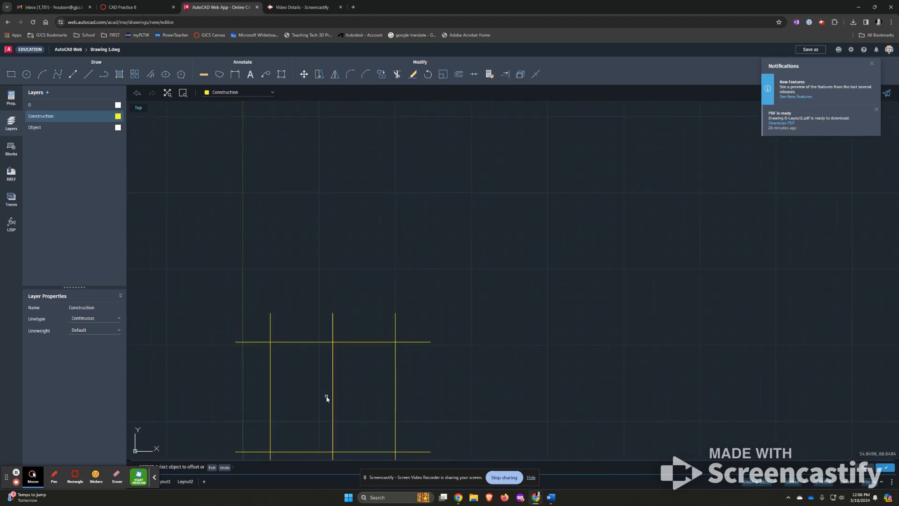
{"action": "scroll", "coordinate": [326, 398], "scroll_direction": "up", "scroll_amount": 1}
{"action": "key", "text": "alt+Tab"}
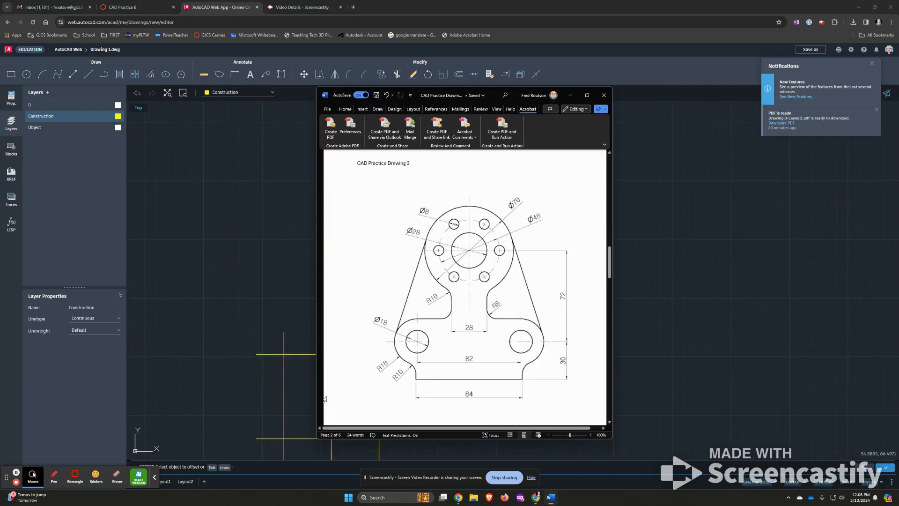
{"action": "key", "text": "alt+Tab"}
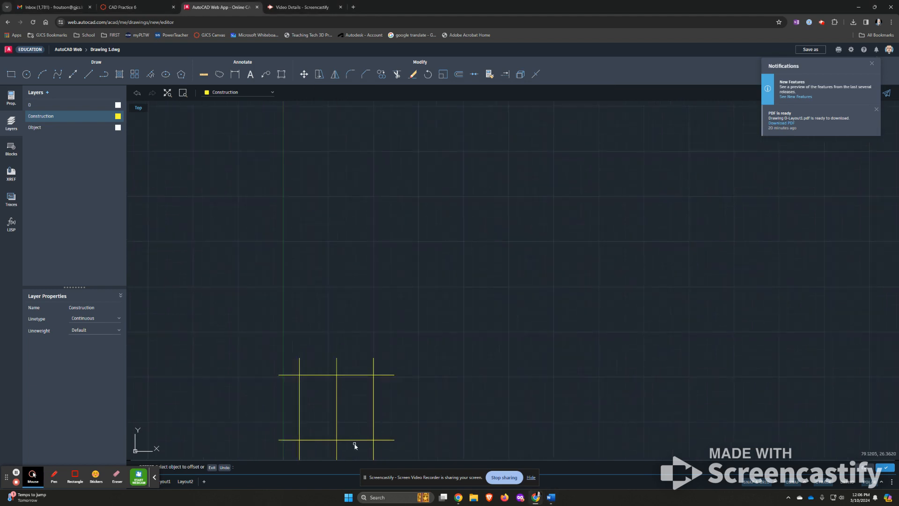
Step: Draw a construction circle of diameter 48 centred where the middle vertical line crosses the upper horizontal line
{"action": "key", "text": "alt+Tab"}
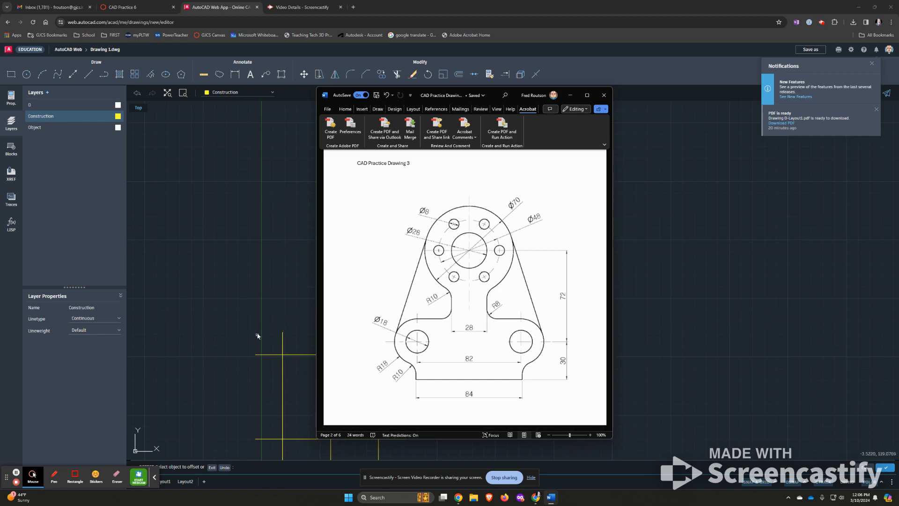
{"action": "left_click", "coordinate": [265, 309]}
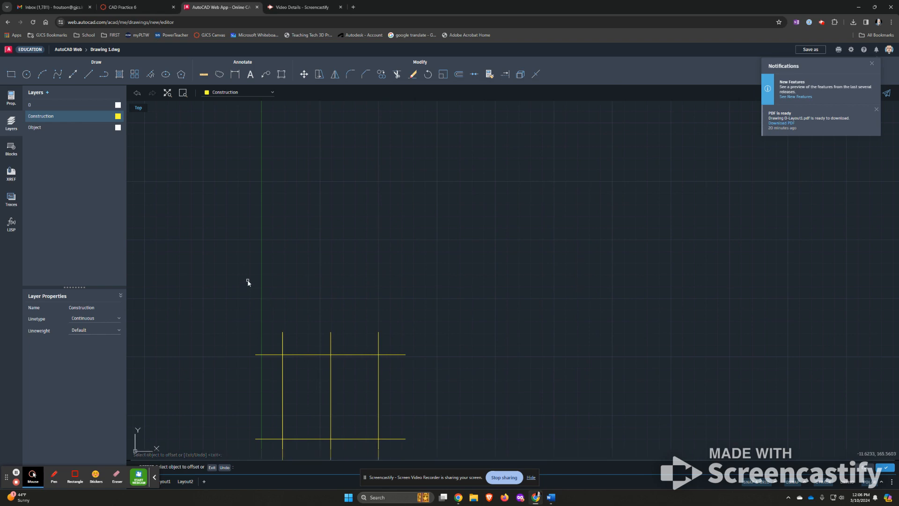
{"action": "key", "text": "alt+Tab"}
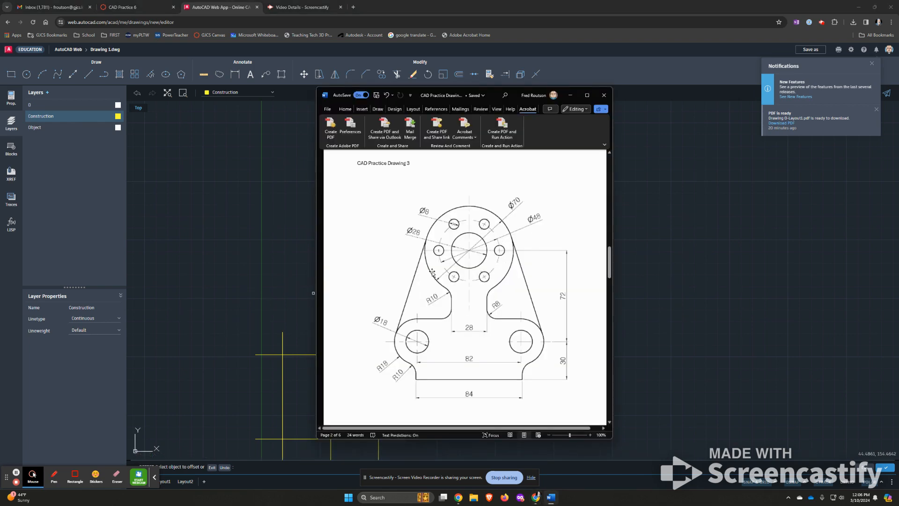
{"action": "key", "text": "alt+Tab"}
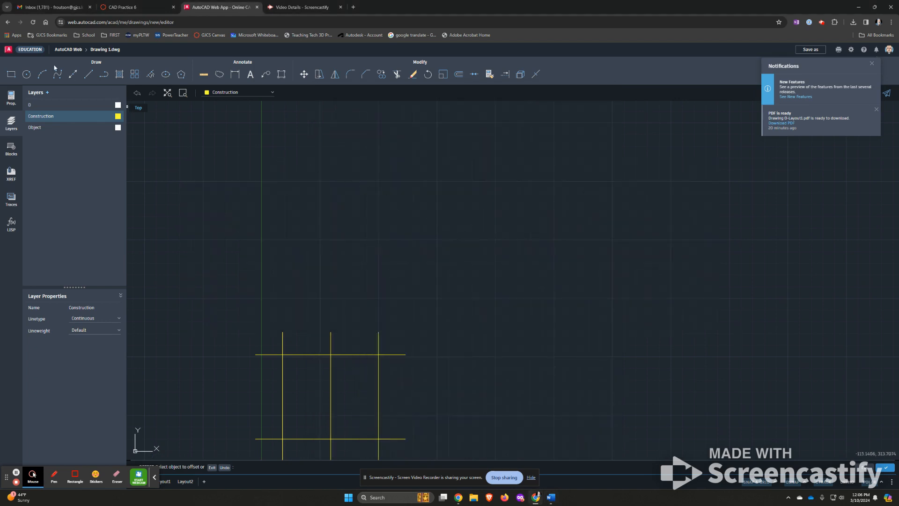
{"action": "left_click", "coordinate": [26, 75]}
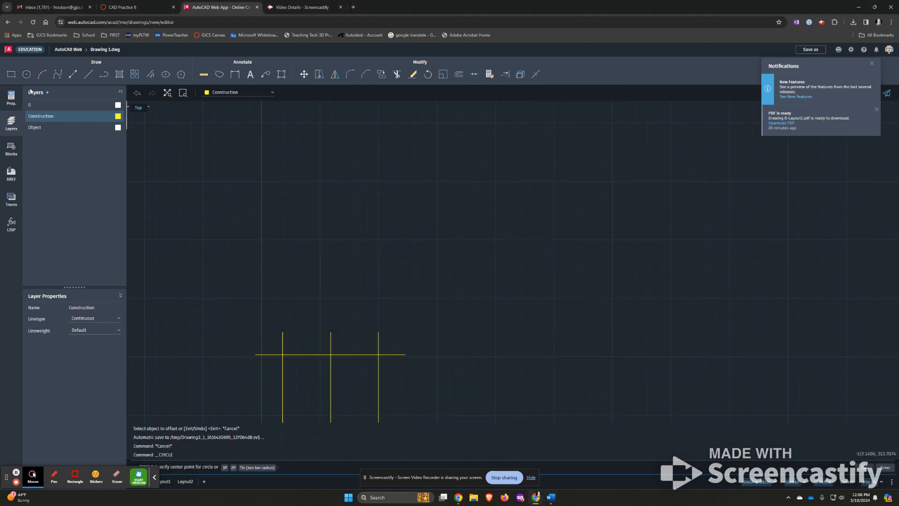
{"action": "left_click", "coordinate": [331, 355]}
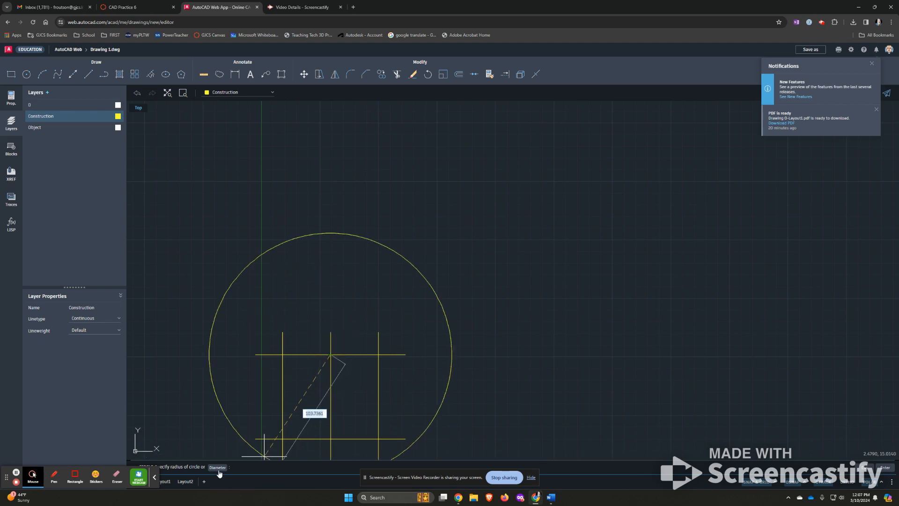
{"action": "left_click", "coordinate": [218, 468]}
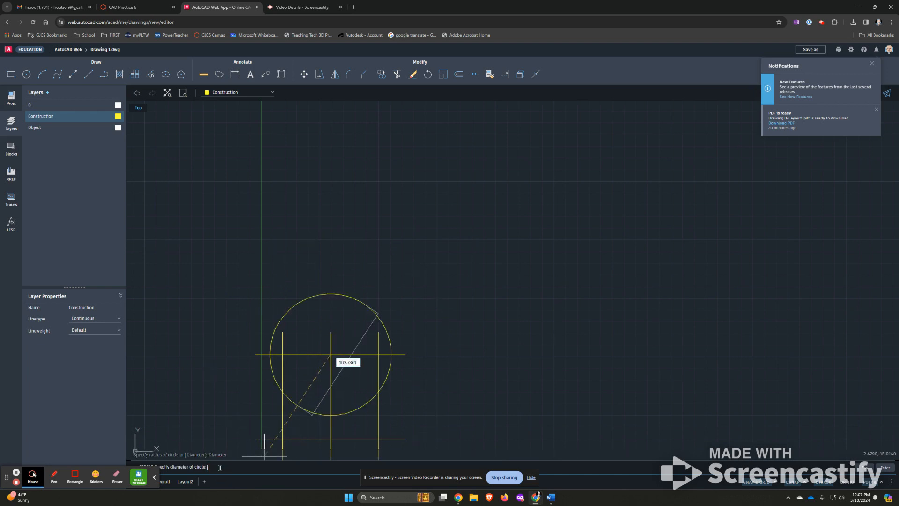
{"action": "type", "text": "48"}
{"action": "key", "text": "Return"}
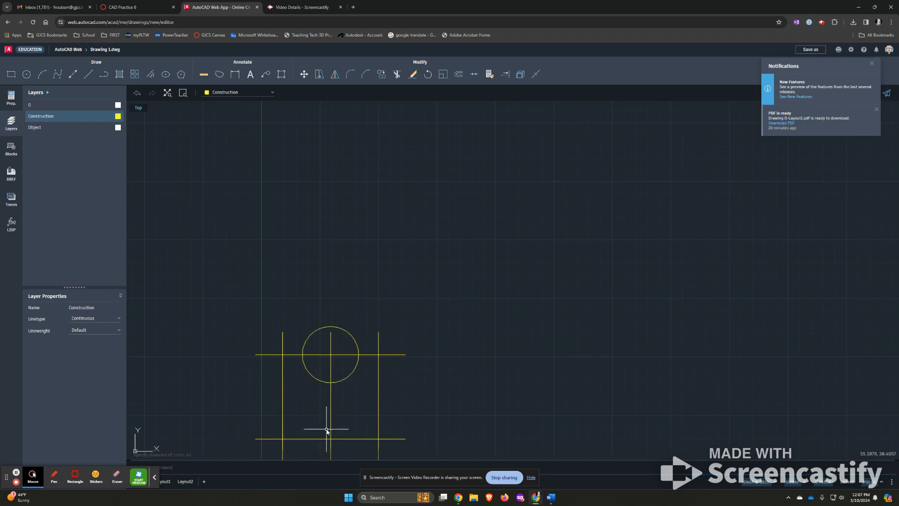
Step: Offset the middle vertical construction line 14 units to each side, using half of the 28 neck width in the practice drawing
{"action": "scroll", "coordinate": [327, 430], "scroll_direction": "down", "scroll_amount": 1}
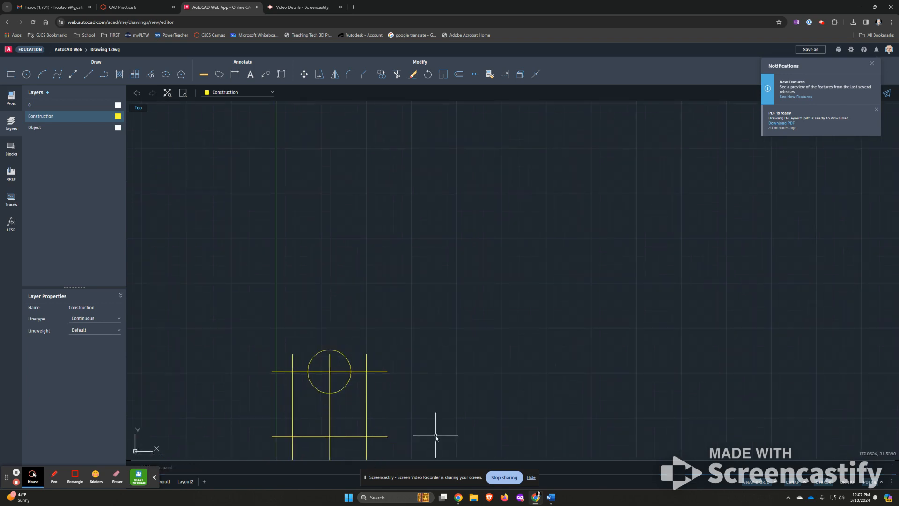
{"action": "scroll", "coordinate": [440, 429], "scroll_direction": "down", "scroll_amount": 1}
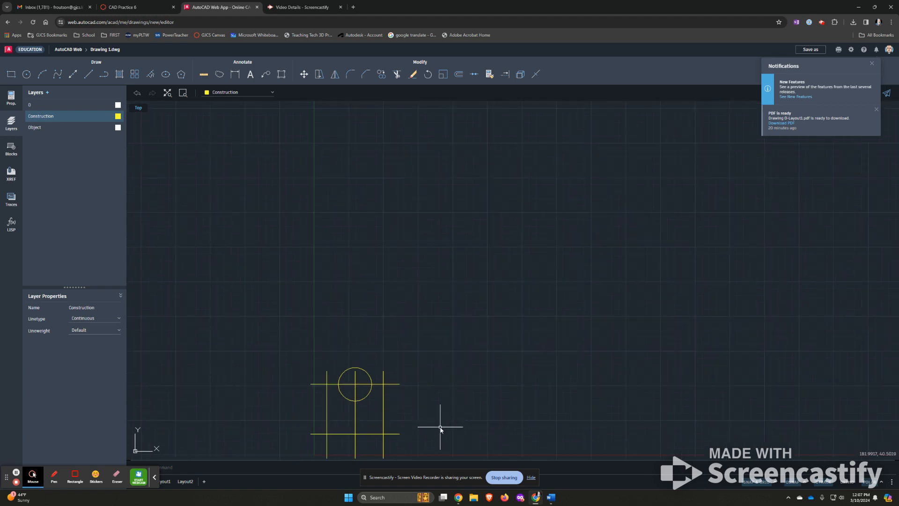
{"action": "scroll", "coordinate": [440, 428], "scroll_direction": "down", "scroll_amount": 1}
{"action": "scroll", "coordinate": [440, 428], "scroll_direction": "up", "scroll_amount": 2}
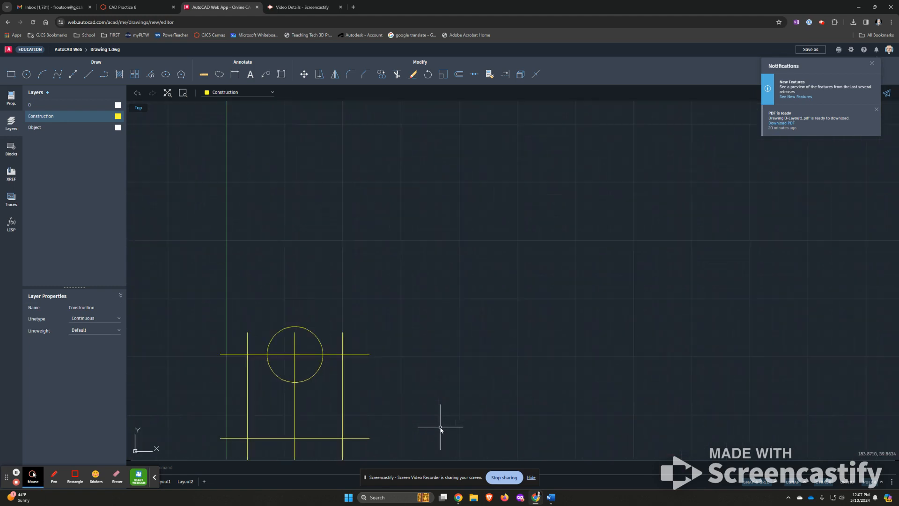
{"action": "key", "text": "alt+Tab"}
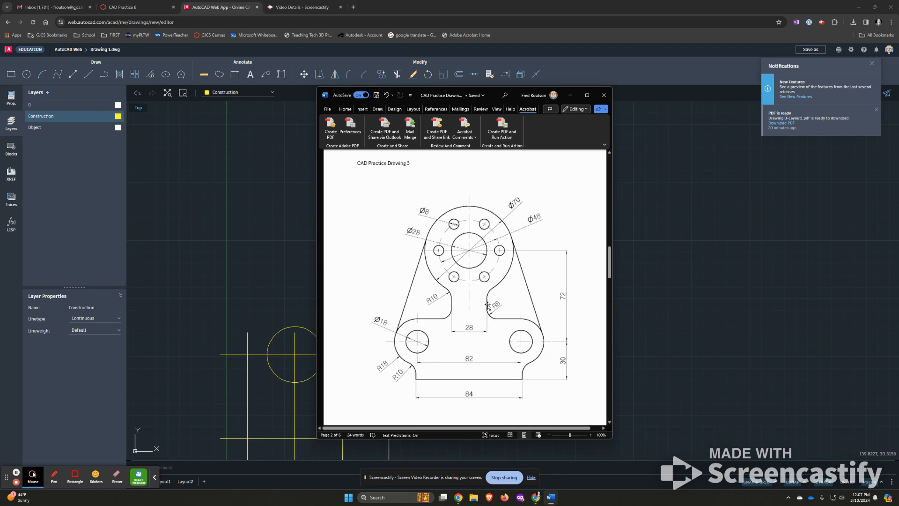
{"action": "key", "text": "alt+Tab"}
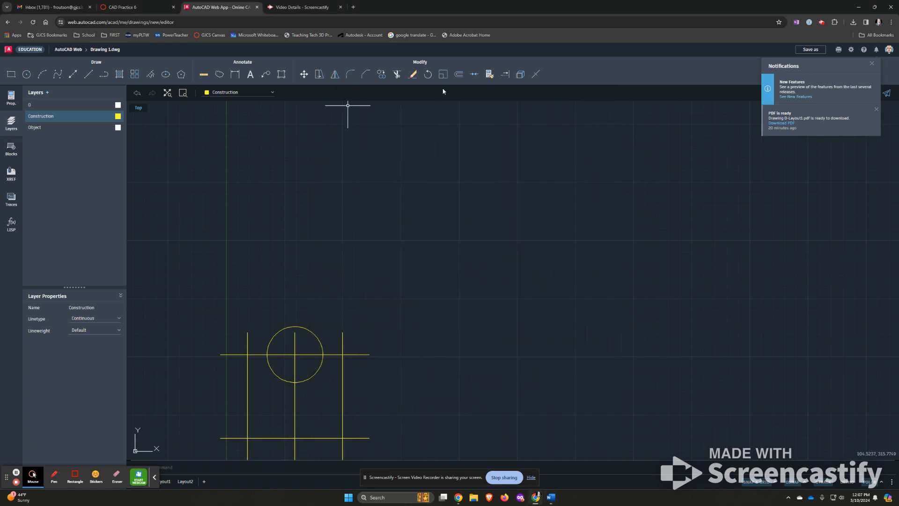
{"action": "left_click", "coordinate": [459, 74]}
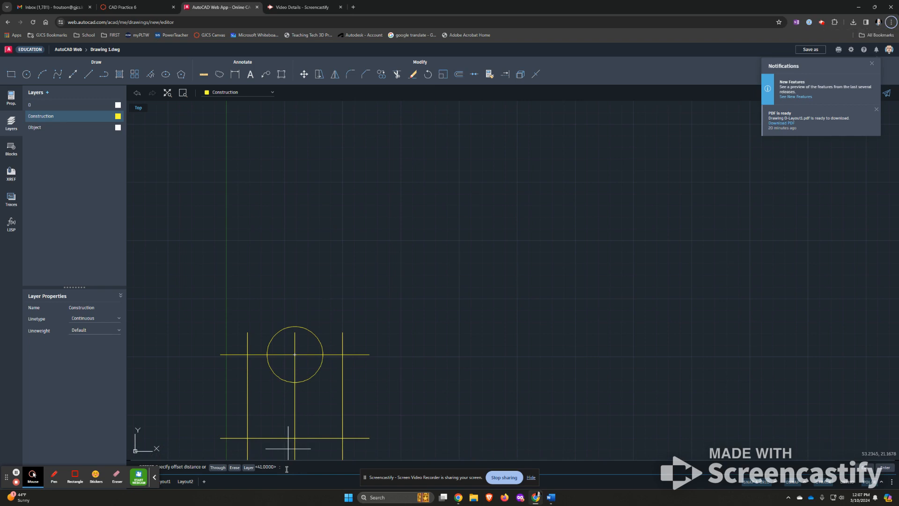
{"action": "left_click", "coordinate": [301, 468]}
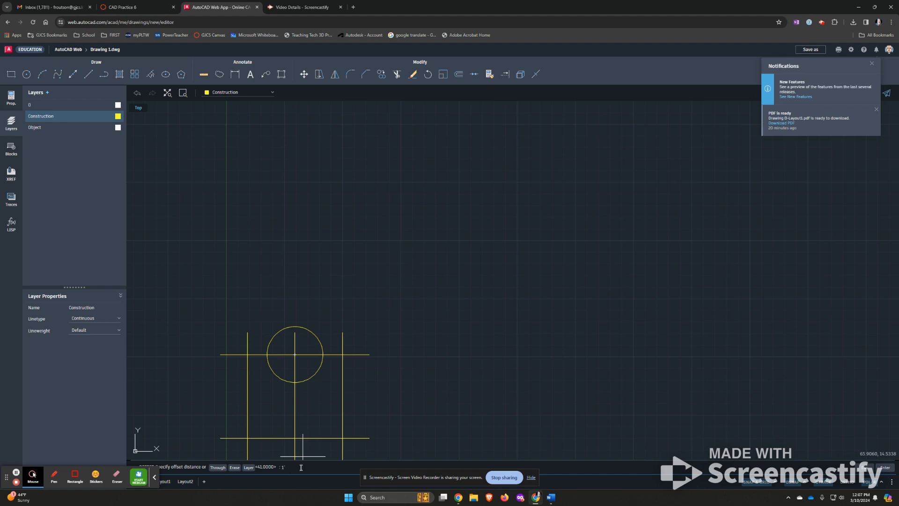
{"action": "type", "text": "14"}
{"action": "key", "text": "Return"}
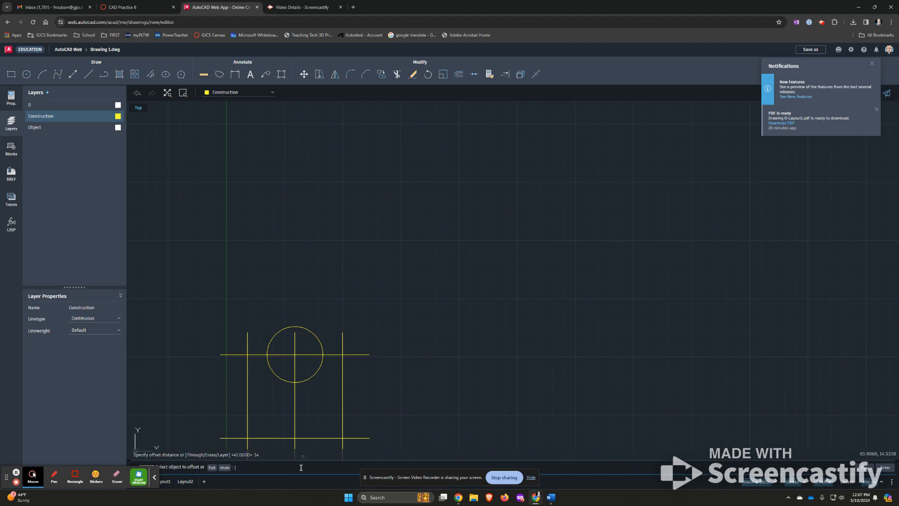
{"action": "left_click", "coordinate": [295, 416]}
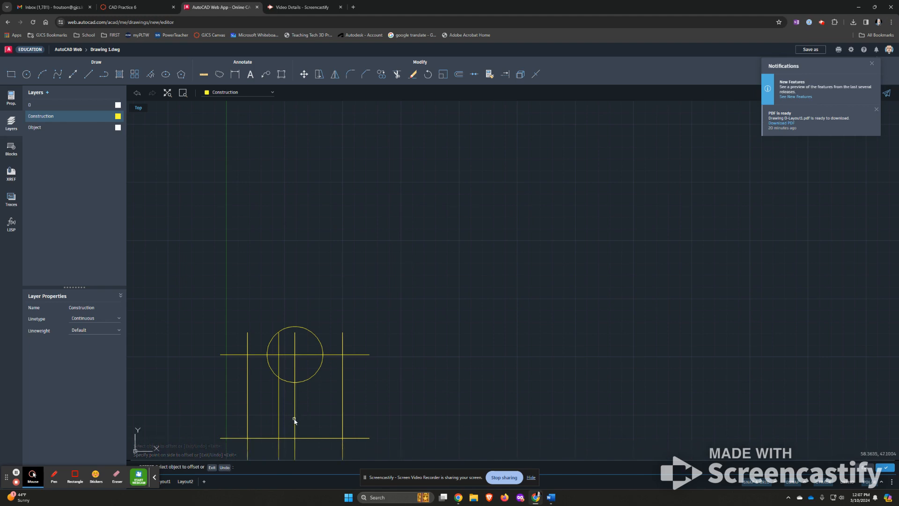
{"action": "left_click", "coordinate": [295, 420]}
{"action": "left_click", "coordinate": [305, 419]}
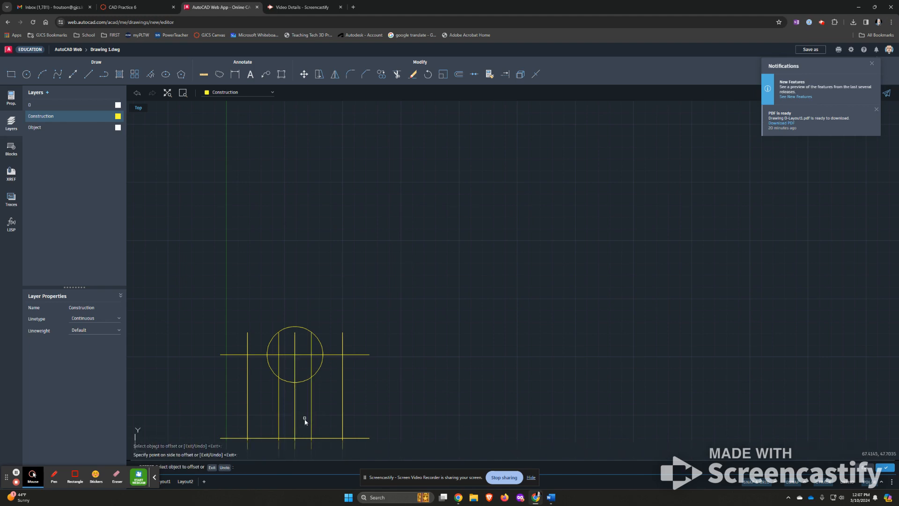
Step: Check the practice drawing for remaining construction lines and make Object the current layer
{"action": "key", "text": "alt+Tab"}
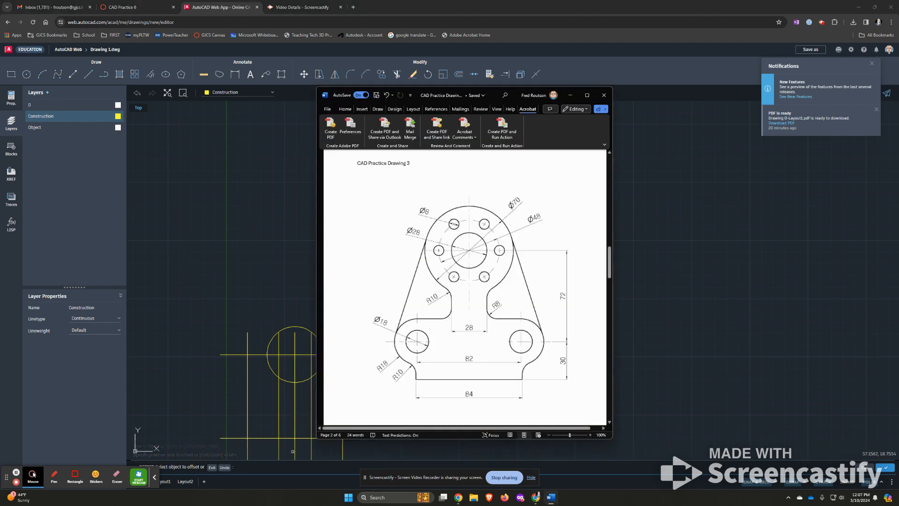
{"action": "key", "text": "alt+Tab"}
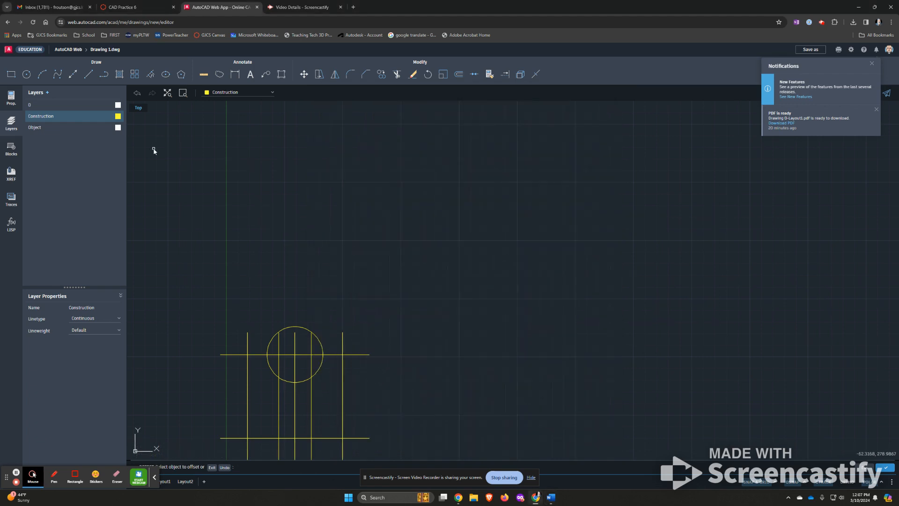
{"action": "left_click", "coordinate": [238, 94]}
{"action": "left_click", "coordinate": [231, 125]}
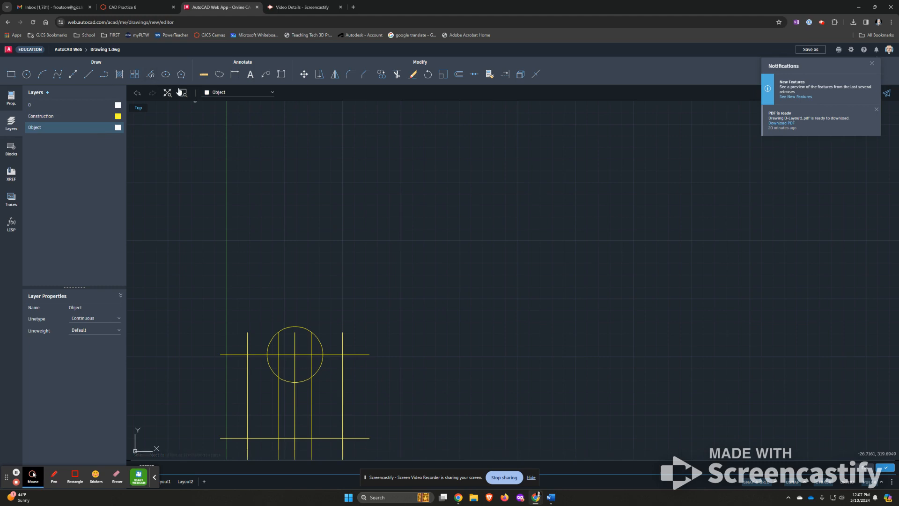
{"action": "left_click", "coordinate": [167, 94]}
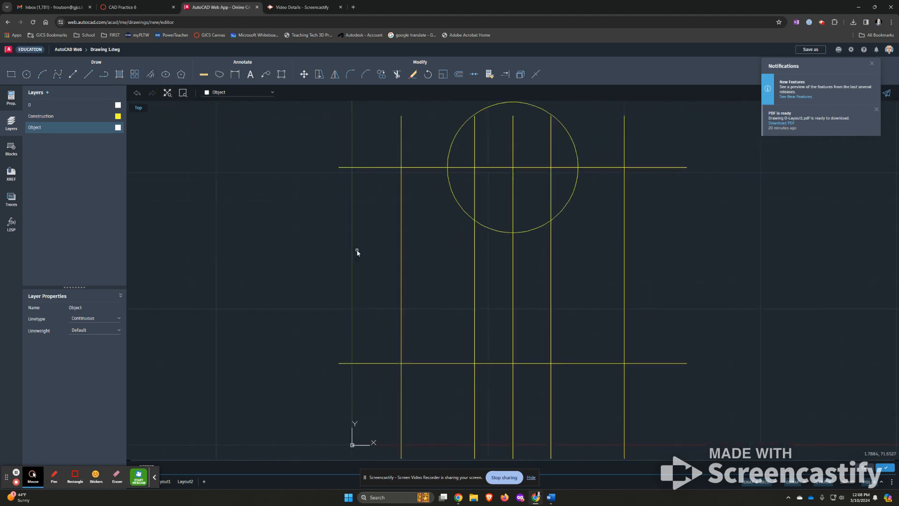
{"action": "scroll", "coordinate": [522, 269], "scroll_direction": "up", "scroll_amount": 1}
{"action": "scroll", "coordinate": [522, 268], "scroll_direction": "down", "scroll_amount": 2}
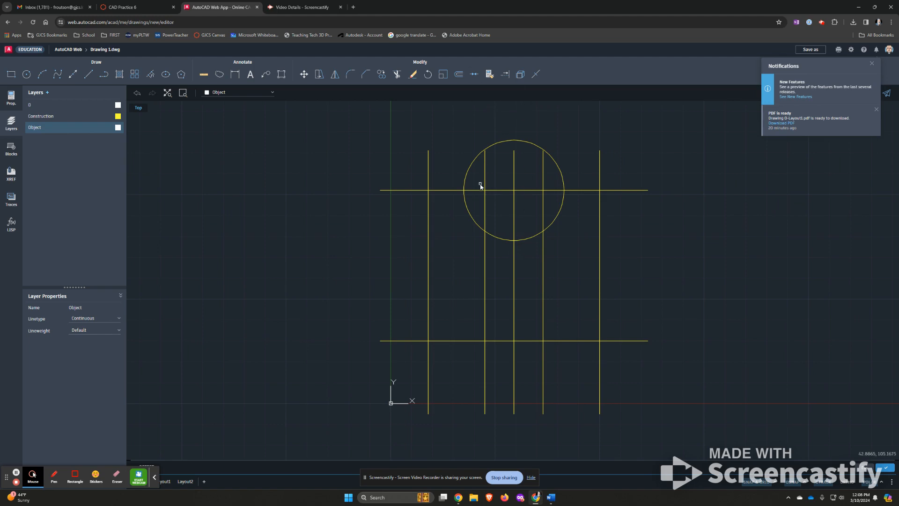
Step: Compare the construction layout with the circles in the practice drawing and end the running Offset command
{"action": "key", "text": "alt+Tab"}
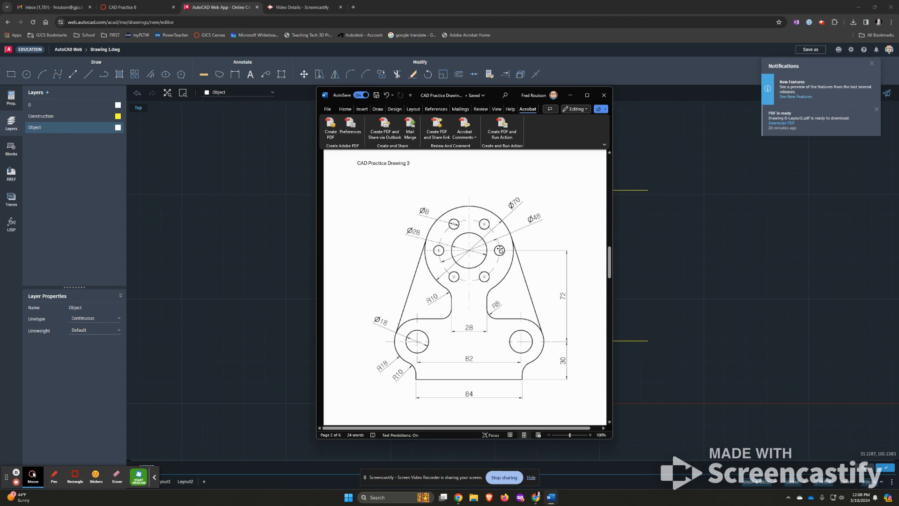
{"action": "key", "text": "alt+Tab"}
{"action": "key", "text": "alt+Tab"}
{"action": "key", "text": "alt+Tab"}
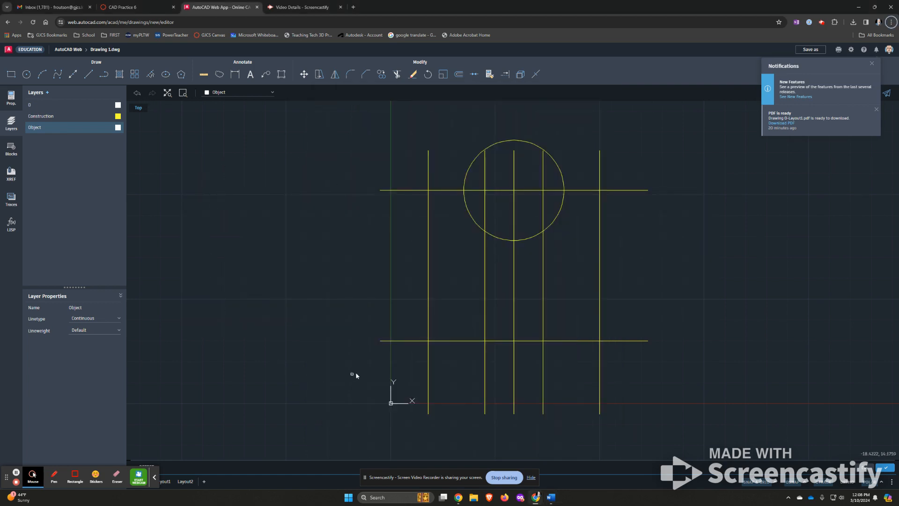
{"action": "left_click", "coordinate": [224, 467]}
{"action": "left_click", "coordinate": [154, 477]}
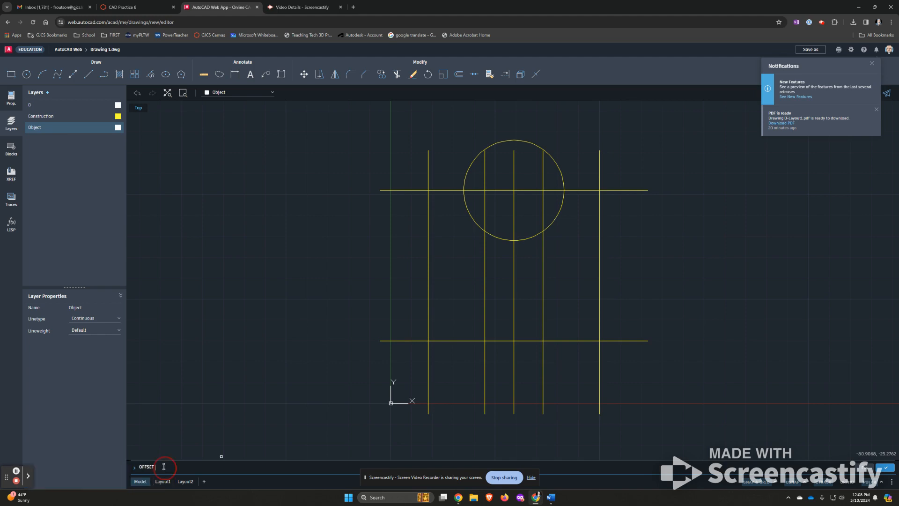
{"action": "left_click", "coordinate": [200, 477]}
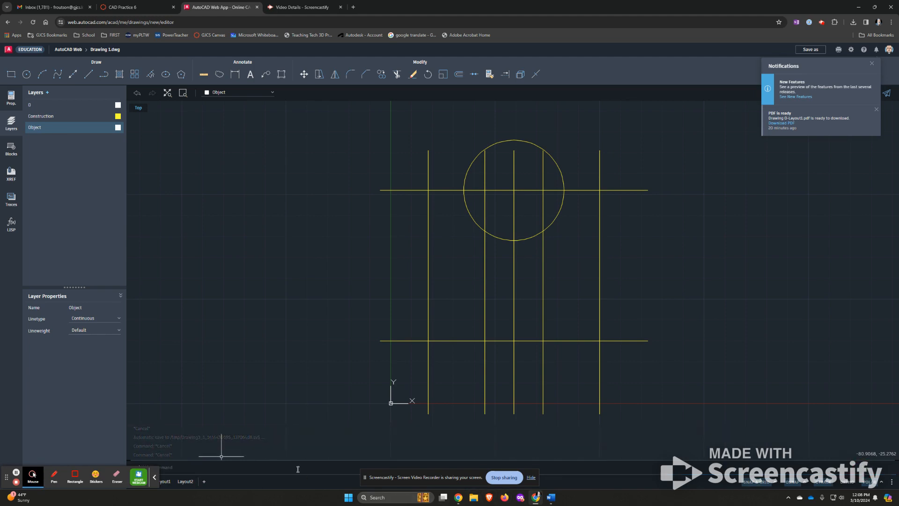
Step: Draw an object circle of diameter 28 centred where the middle vertical line crosses the upper horizontal line
{"action": "left_click", "coordinate": [298, 466]}
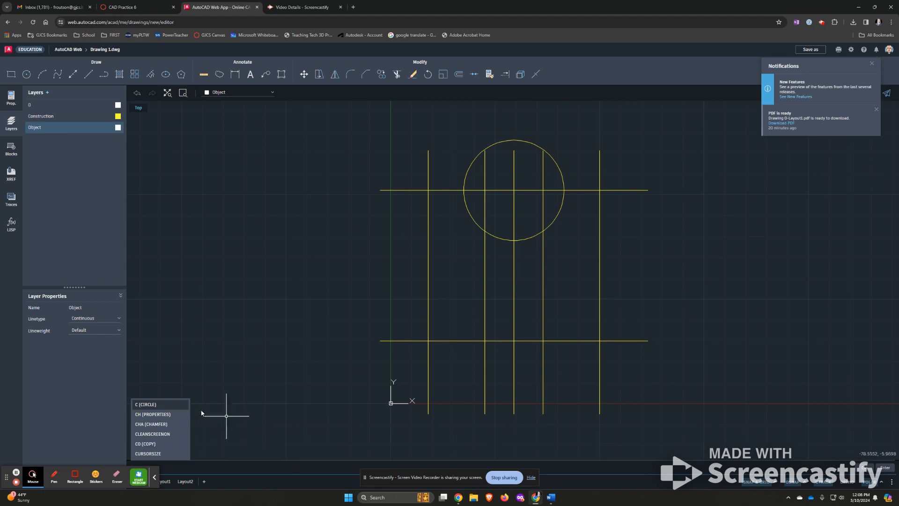
{"action": "left_click", "coordinate": [170, 406]}
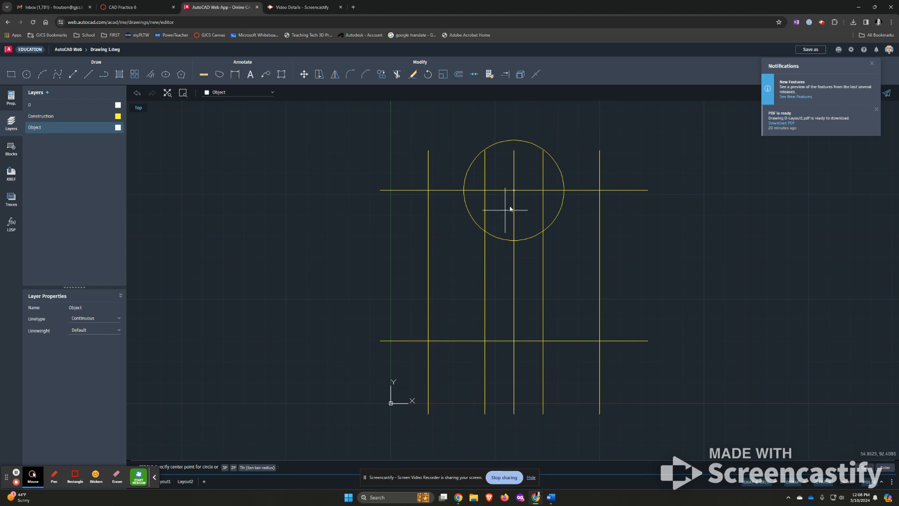
{"action": "left_click", "coordinate": [513, 190]}
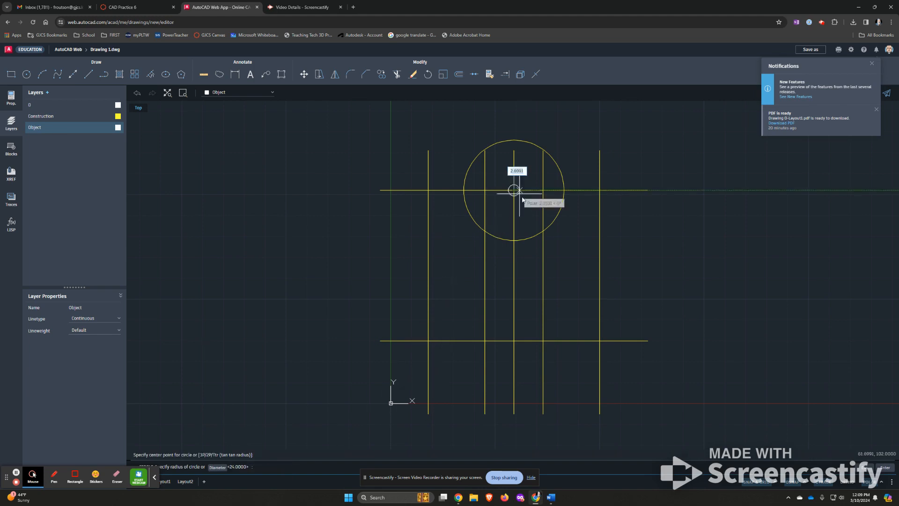
{"action": "left_click", "coordinate": [217, 467]}
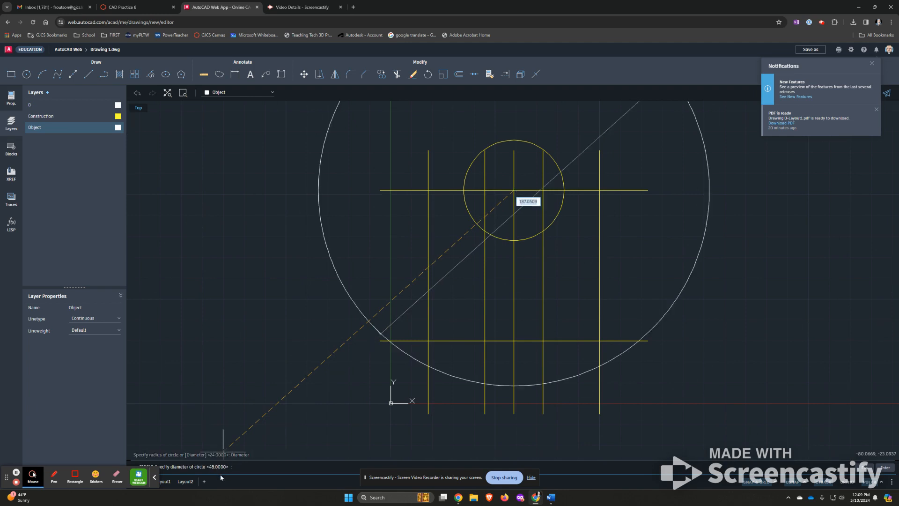
{"action": "type", "text": "28"}
{"action": "key", "text": "Return"}
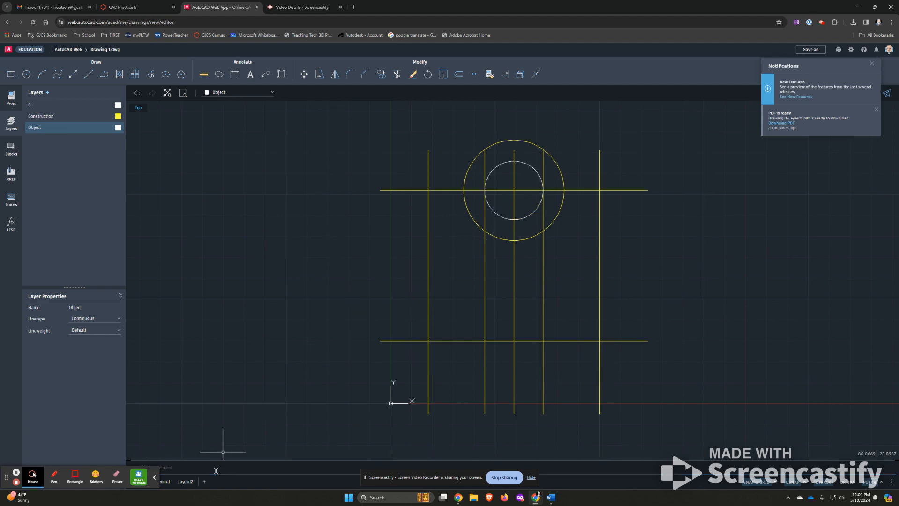
Step: Draw a concentric object circle of diameter 70 around the 28 diameter circle
{"action": "type", "text": "c"}
{"action": "key", "text": "Return"}
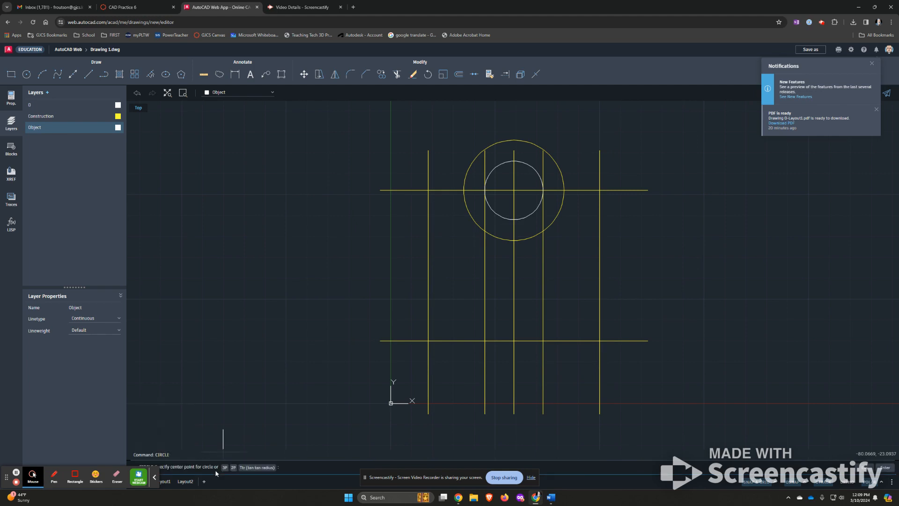
{"action": "left_click", "coordinate": [514, 191]}
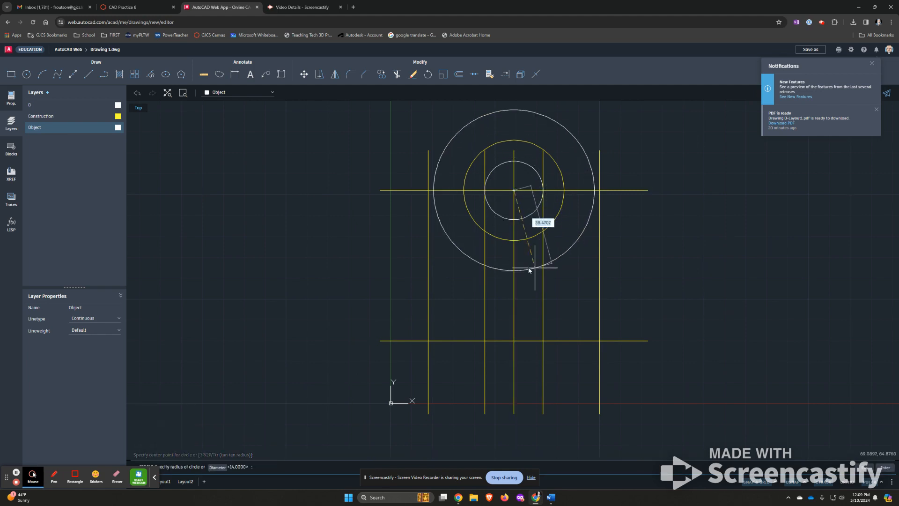
{"action": "left_click", "coordinate": [218, 468]}
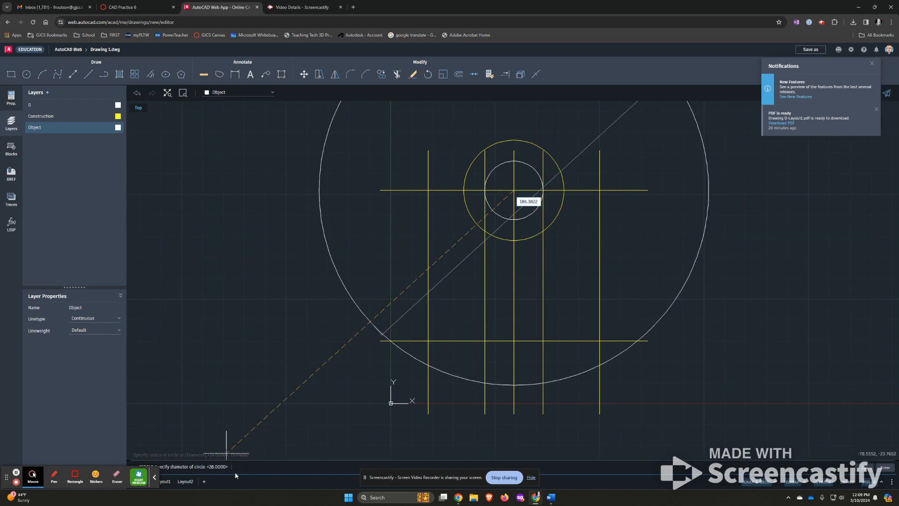
{"action": "type", "text": "70"}
{"action": "key", "text": "Return"}
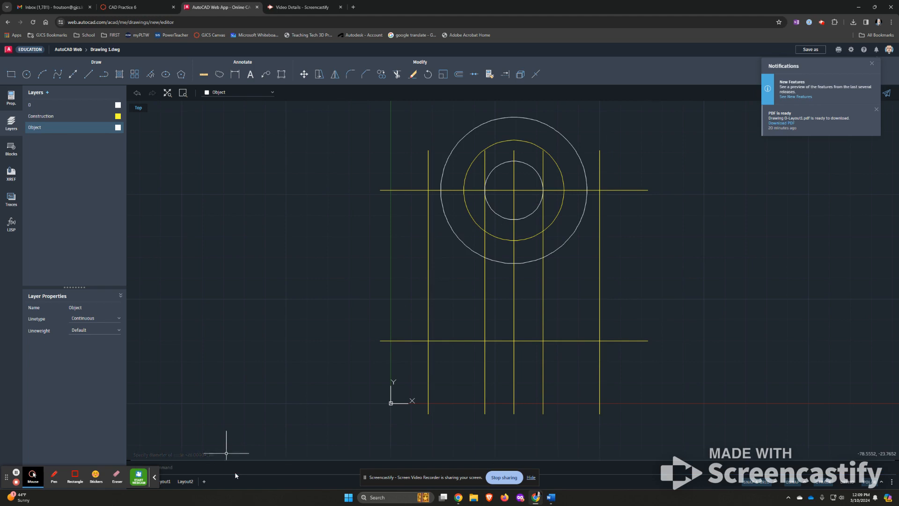
Step: Check the practice drawing and draw an 18 diameter object circle where the leftmost vertical line crosses the lower horizontal line
{"action": "key", "text": "alt+Tab"}
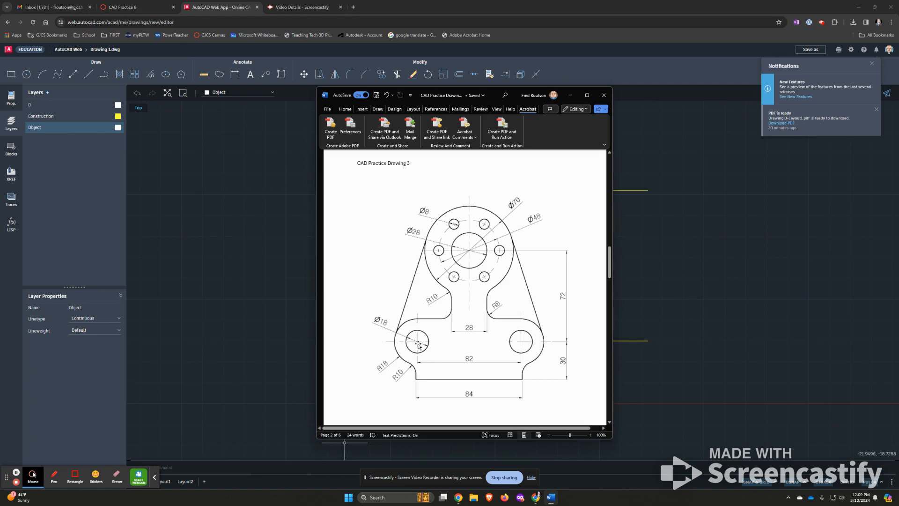
{"action": "key", "text": "alt+Tab"}
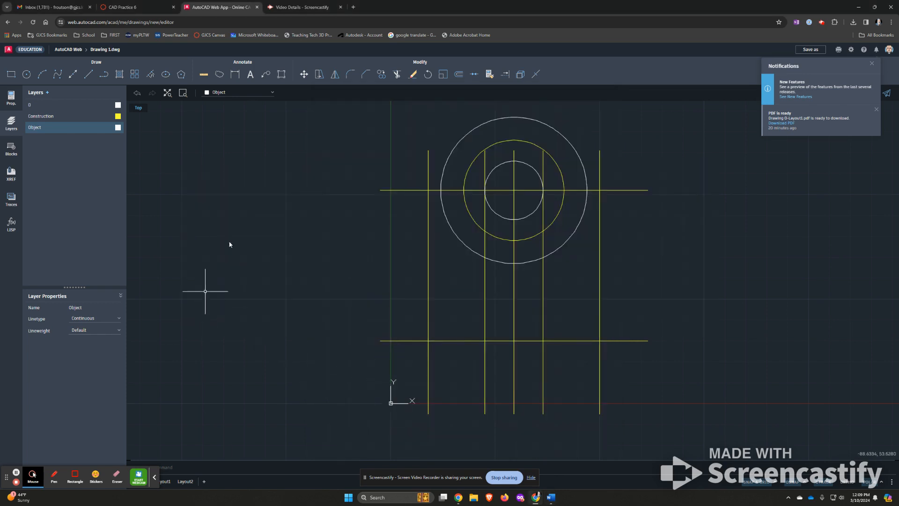
{"action": "type", "text": "c"}
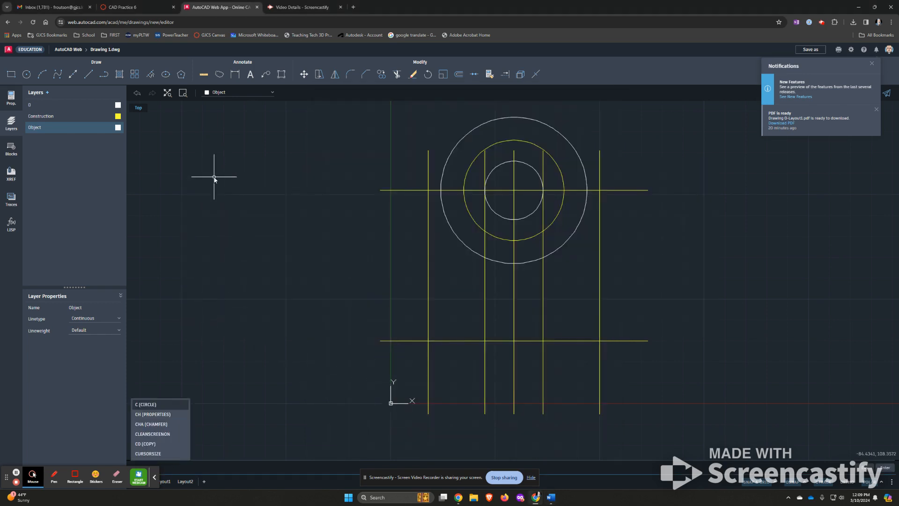
{"action": "key", "text": "Return"}
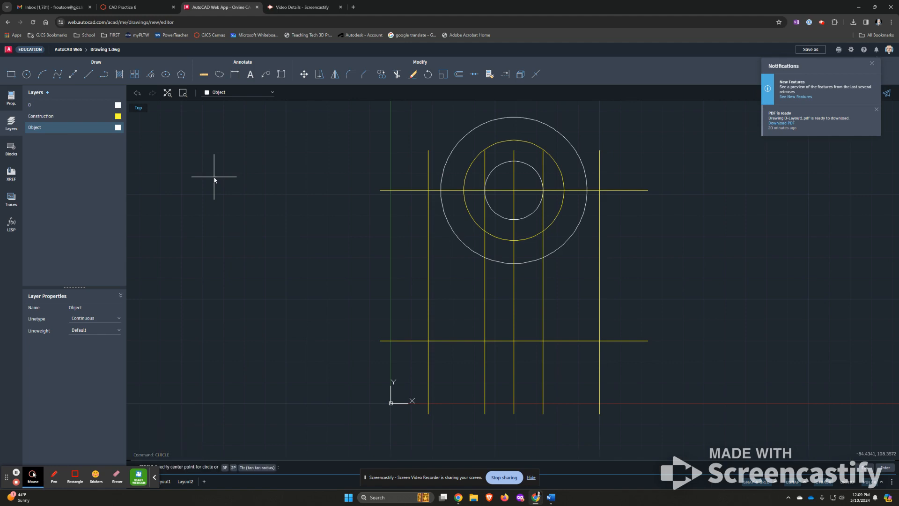
{"action": "left_click", "coordinate": [429, 342]}
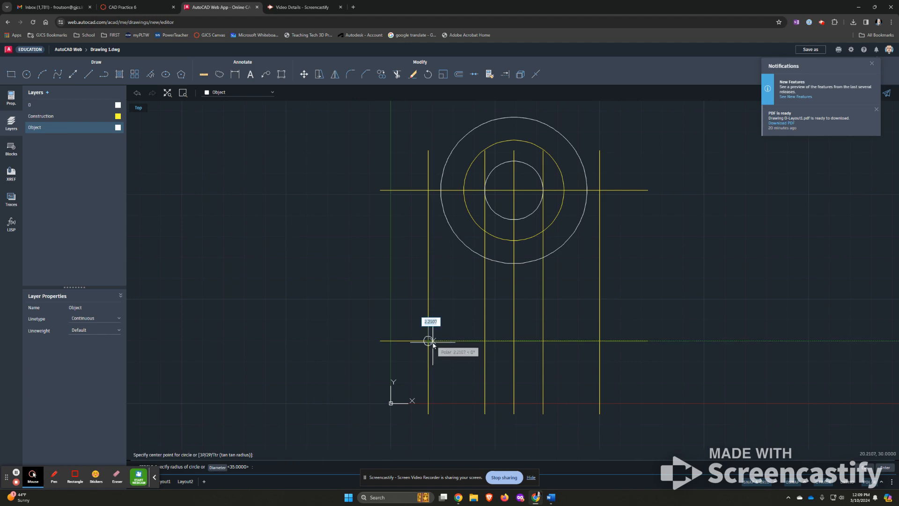
{"action": "key", "text": "alt+Tab"}
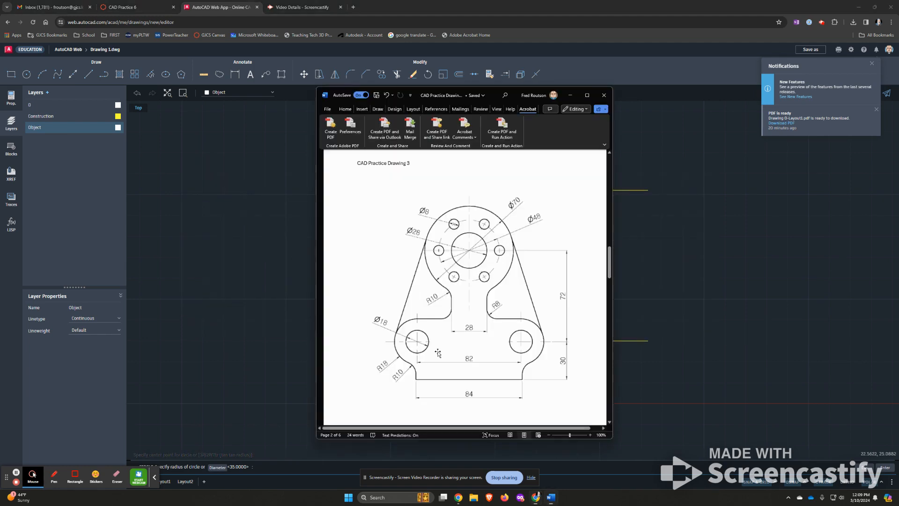
{"action": "key", "text": "alt+Tab"}
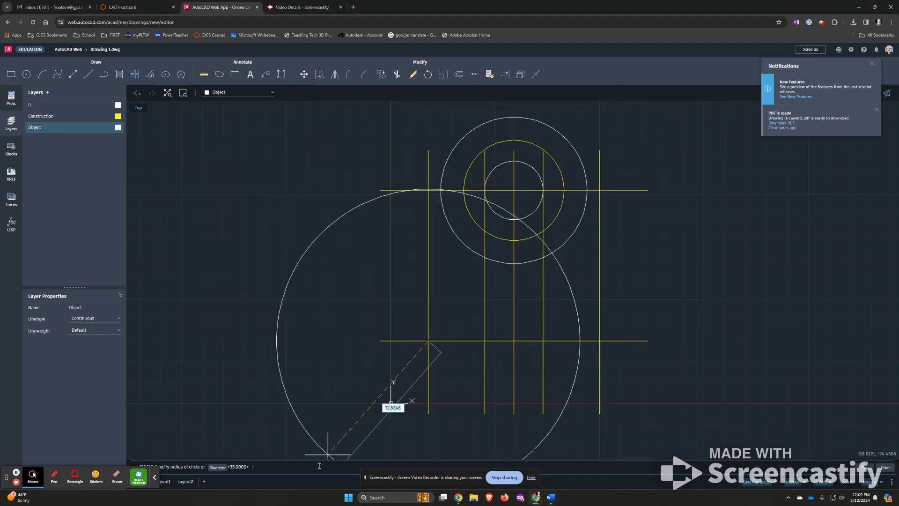
{"action": "left_click", "coordinate": [223, 469]}
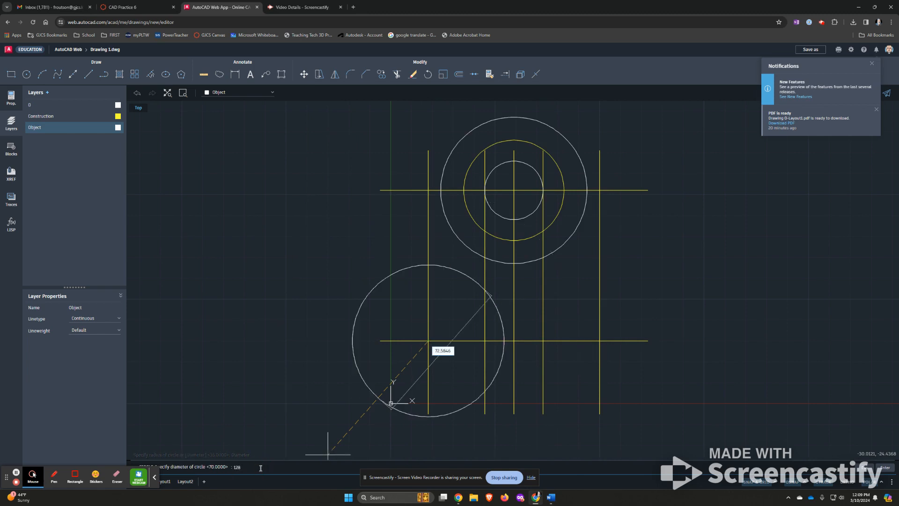
{"action": "key", "text": "Return"}
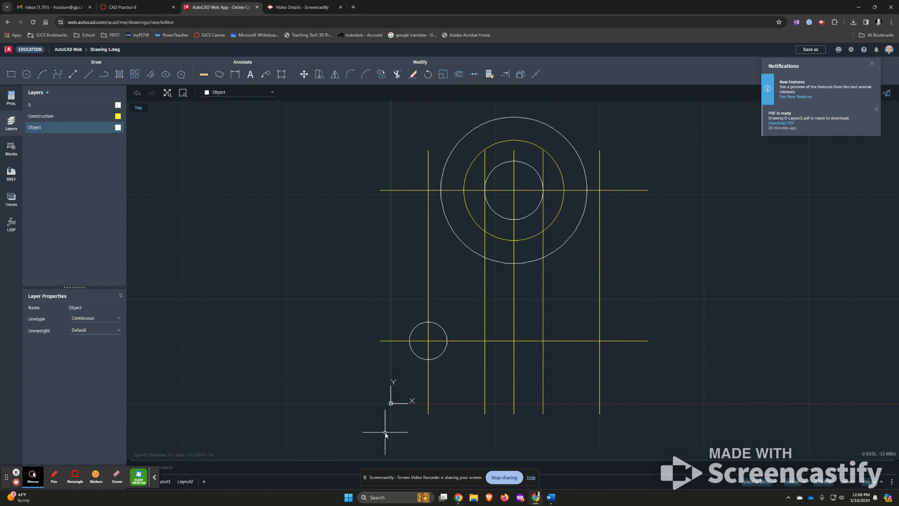
Step: Draw a matching object circle of radius 9 where the rightmost vertical line crosses the lower horizontal line
{"action": "type", "text": "c"}
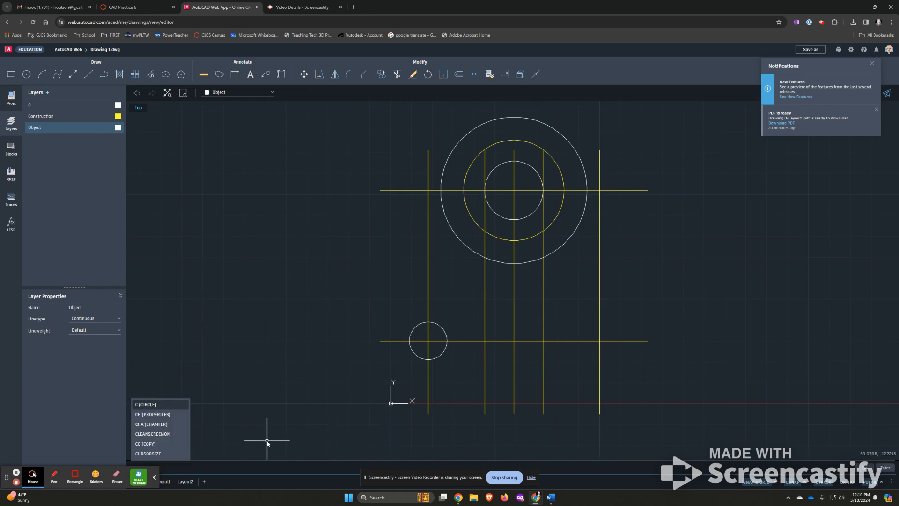
{"action": "key", "text": "Return"}
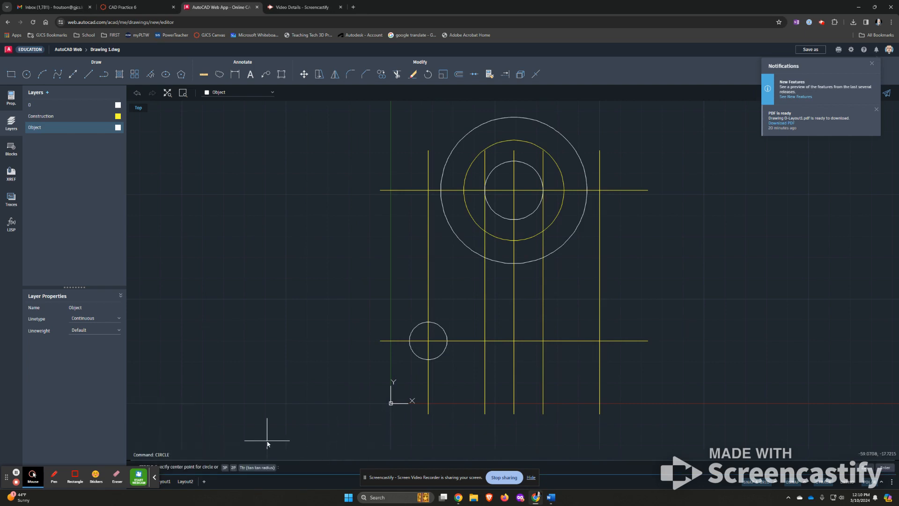
{"action": "left_click", "coordinate": [600, 341]}
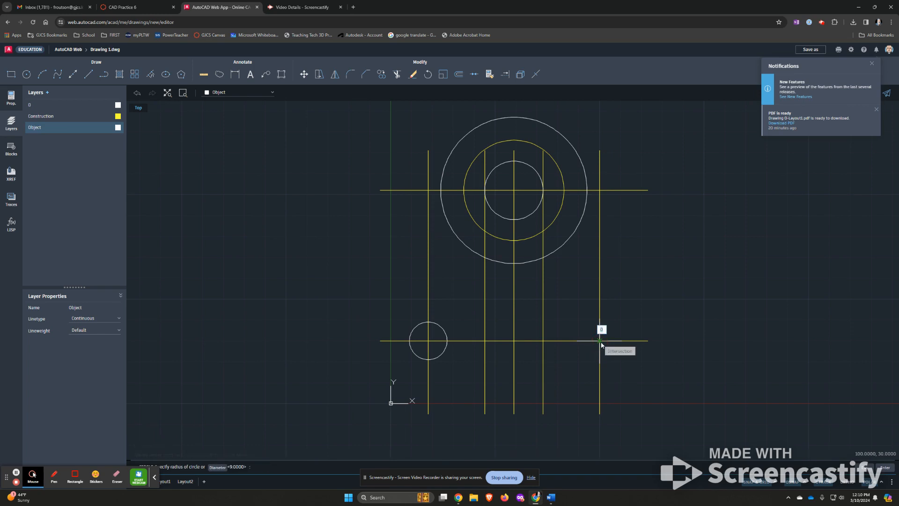
{"action": "key", "text": "Return"}
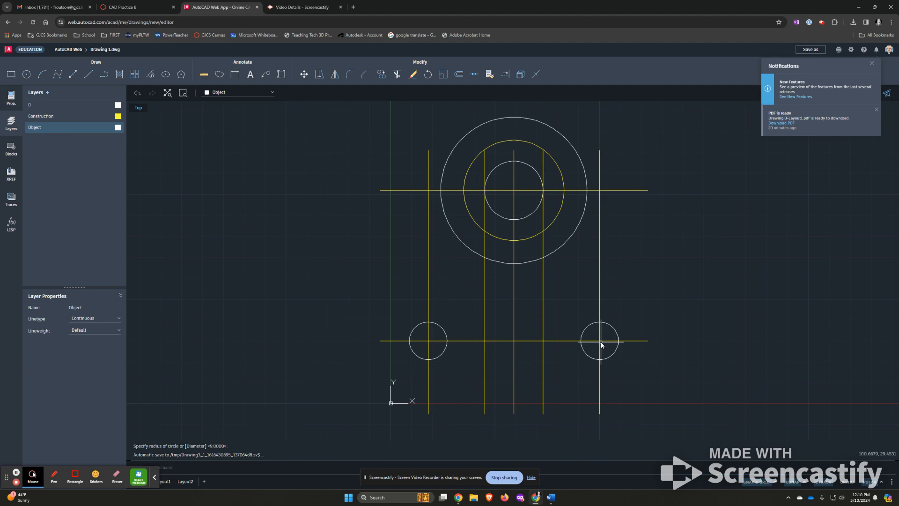
Step: Check the outer radius in the practice drawing and draw a concentric circle of radius 18 around the lower left hole
{"action": "key", "text": "alt+Tab"}
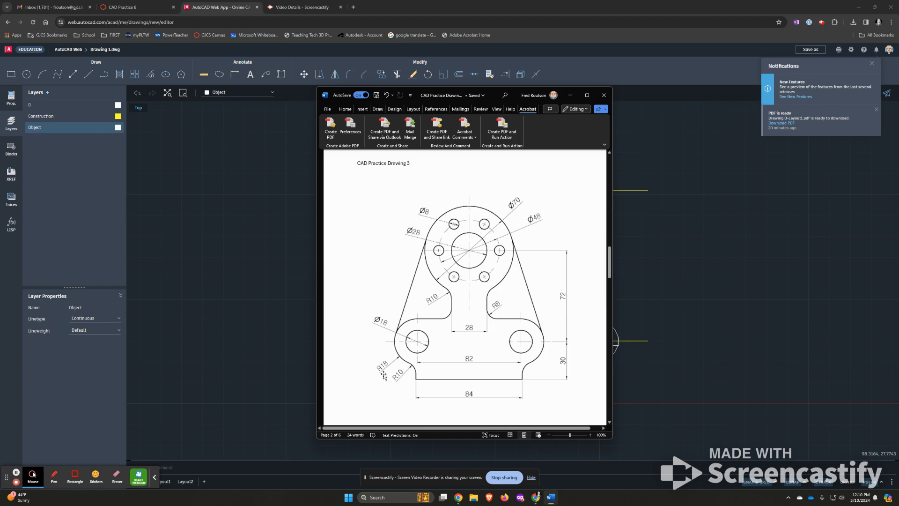
{"action": "key", "text": "alt+Tab"}
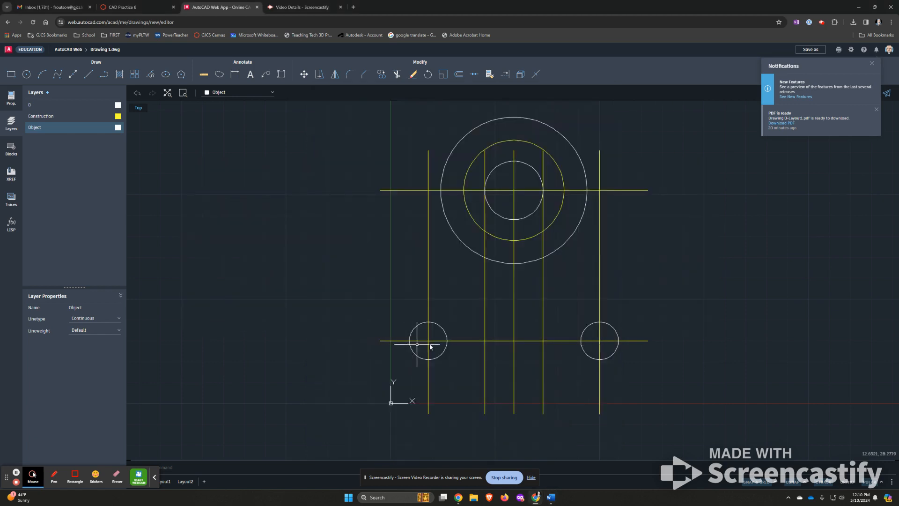
{"action": "type", "text": "c"}
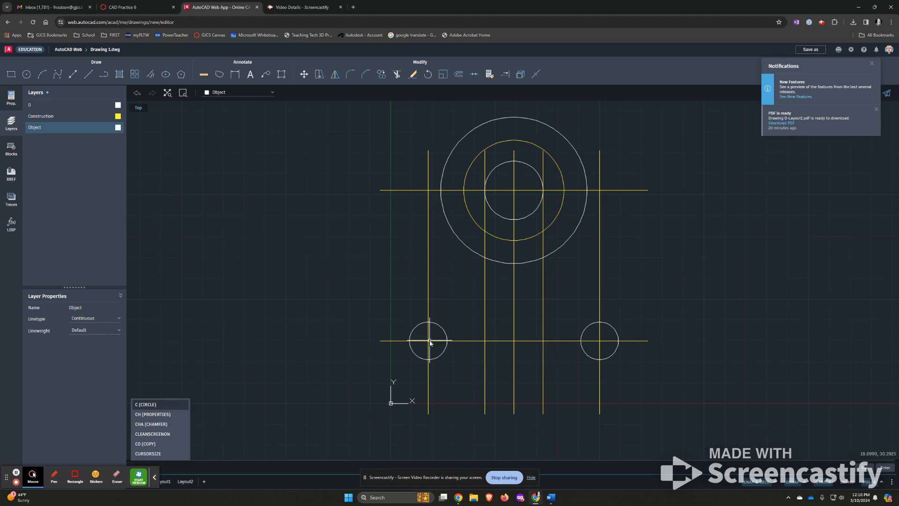
{"action": "key", "text": "Return"}
{"action": "left_click", "coordinate": [428, 341]}
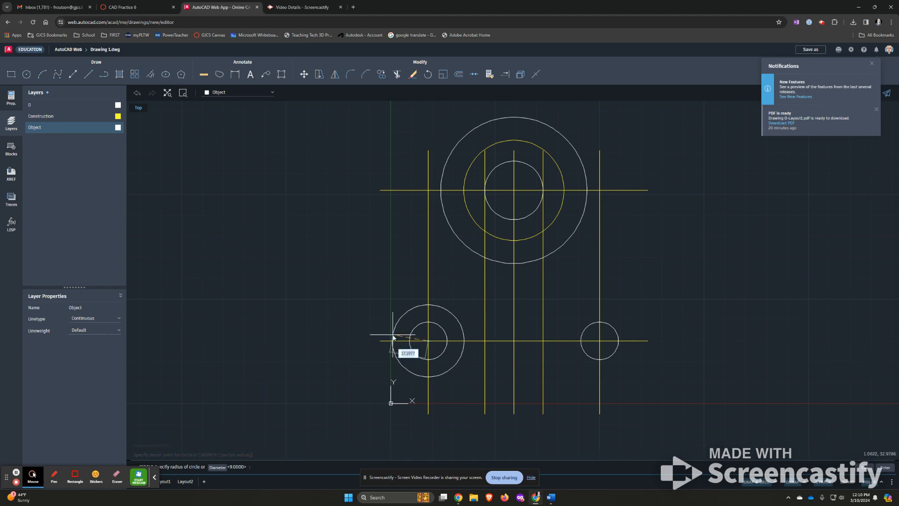
{"action": "type", "text": "18"}
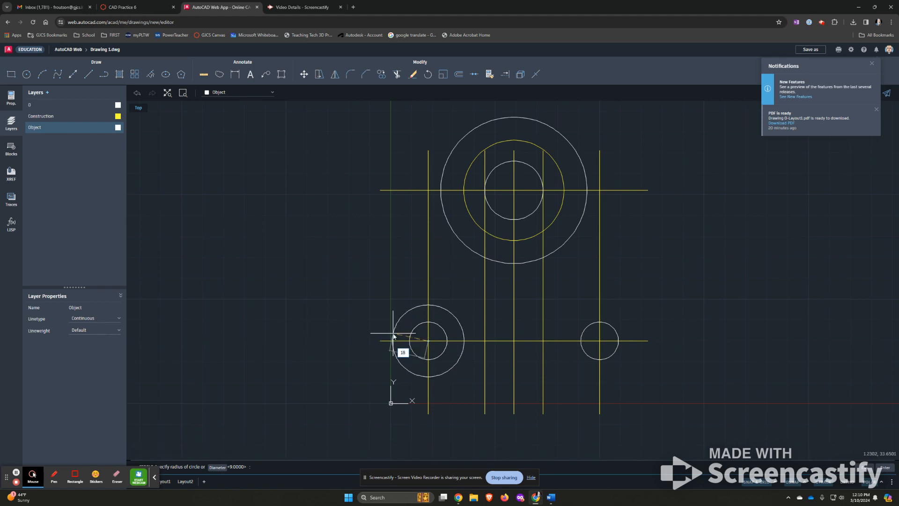
{"action": "key", "text": "Return"}
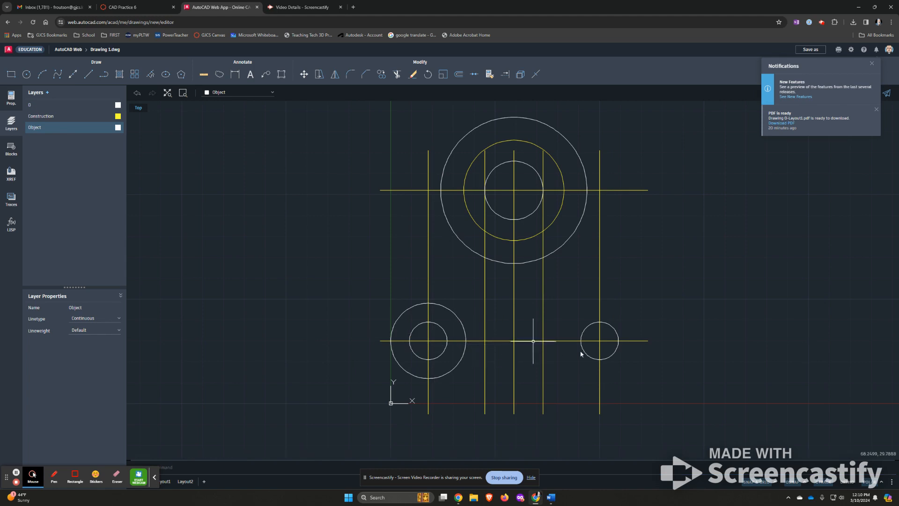
Step: Draw a concentric object circle of radius 18 around the lower right hole
{"action": "type", "text": "c"}
{"action": "key", "text": "Return"}
{"action": "left_click", "coordinate": [600, 341]}
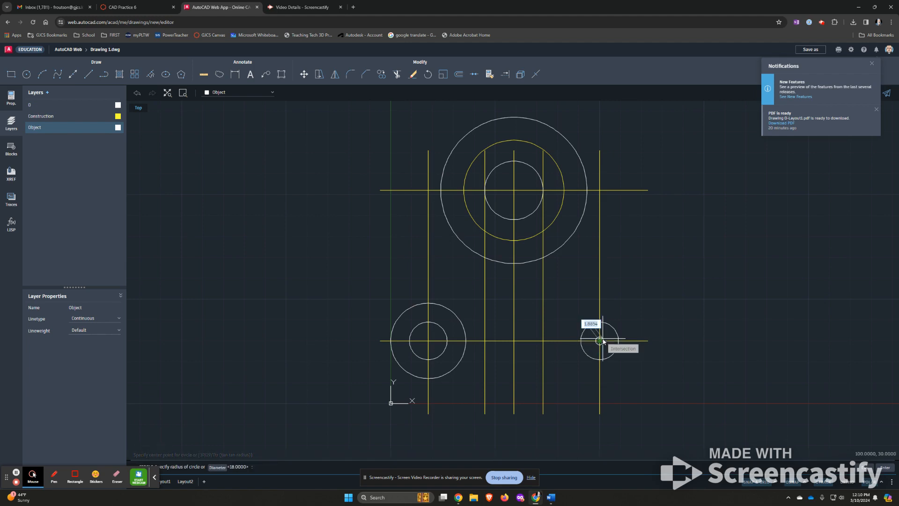
{"action": "key", "text": "Return"}
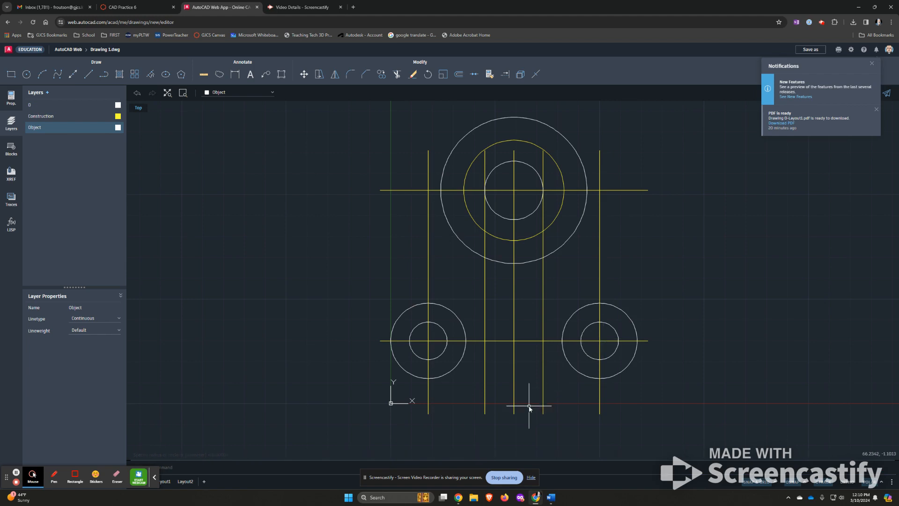
Step: Check the base width in the practice drawing and offset the leftmost and rightmost vertical construction lines outward by 1
{"action": "scroll", "coordinate": [516, 423], "scroll_direction": "down", "scroll_amount": 2}
{"action": "scroll", "coordinate": [516, 422], "scroll_direction": "up", "scroll_amount": 2}
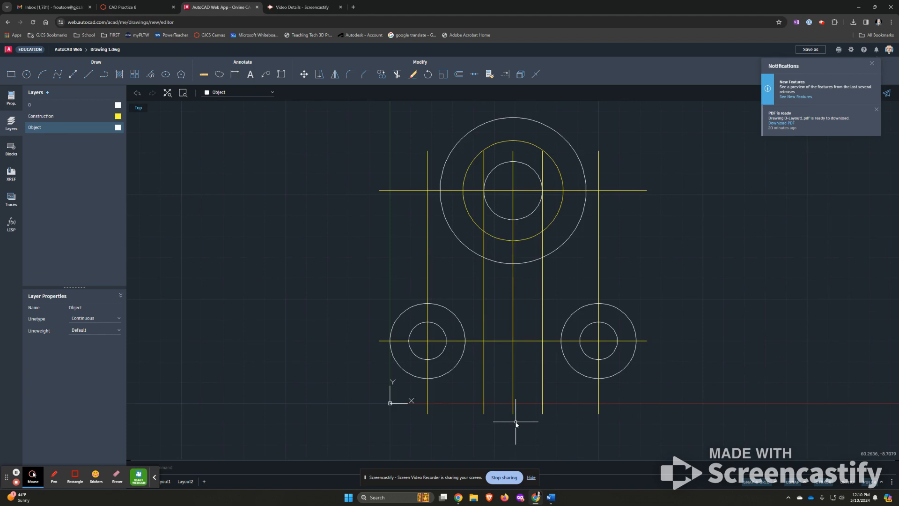
{"action": "key", "text": "alt+Tab"}
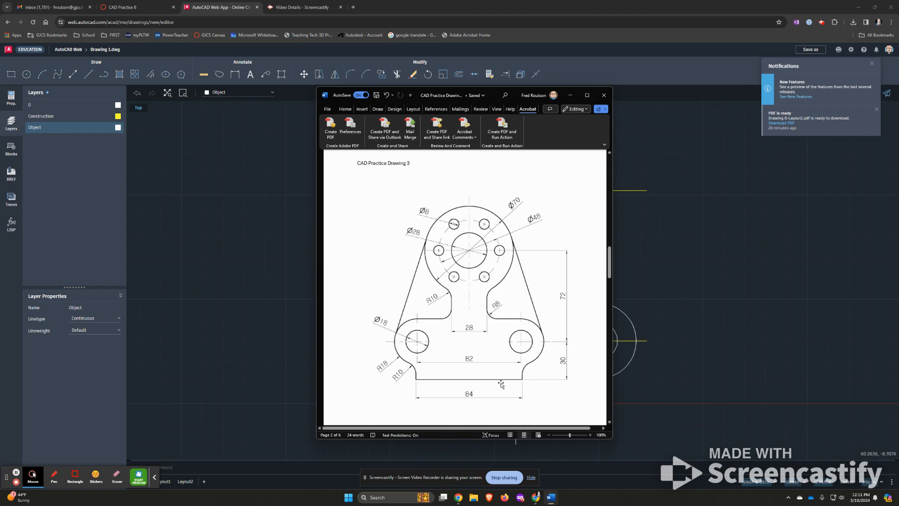
{"action": "key", "text": "alt+Tab"}
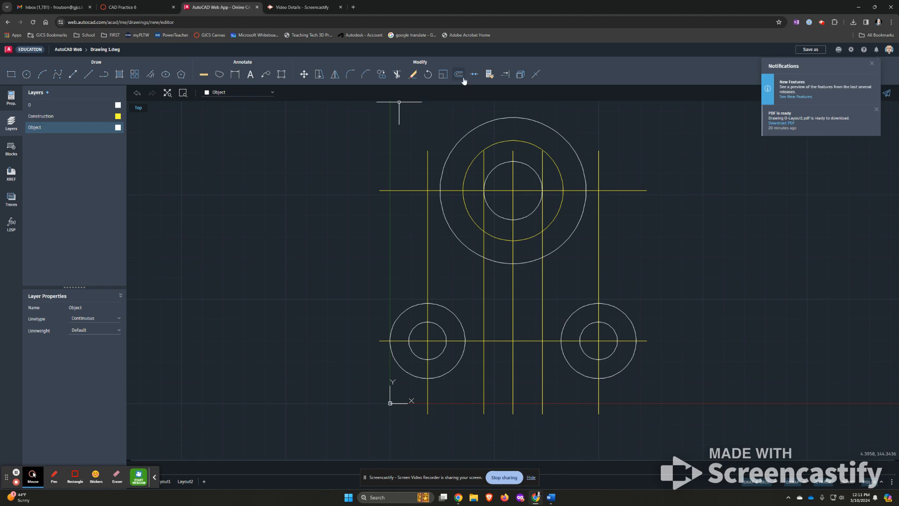
{"action": "left_click", "coordinate": [460, 75]}
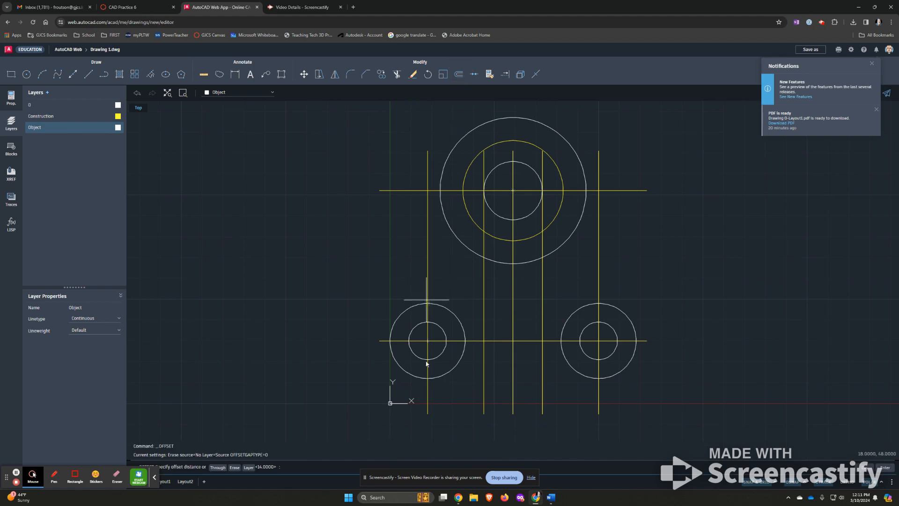
{"action": "left_click", "coordinate": [311, 465]}
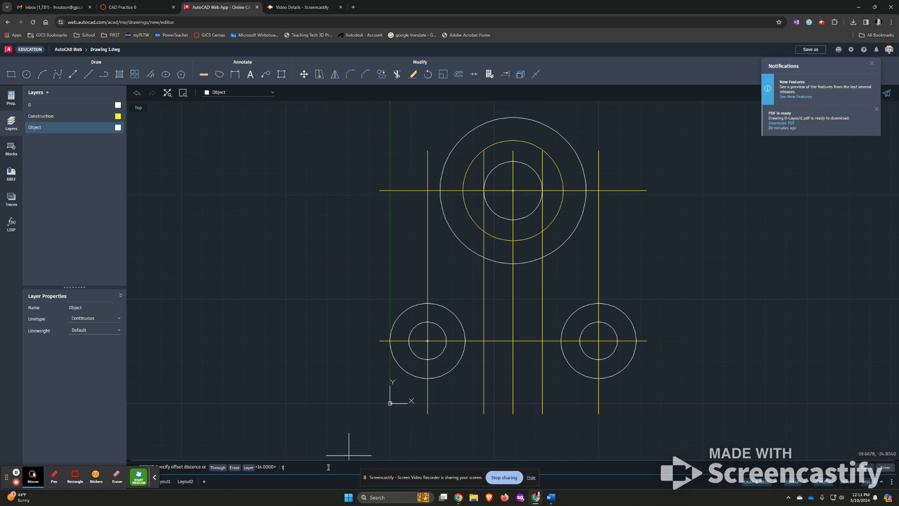
{"action": "type", "text": "1"}
{"action": "key", "text": "Return"}
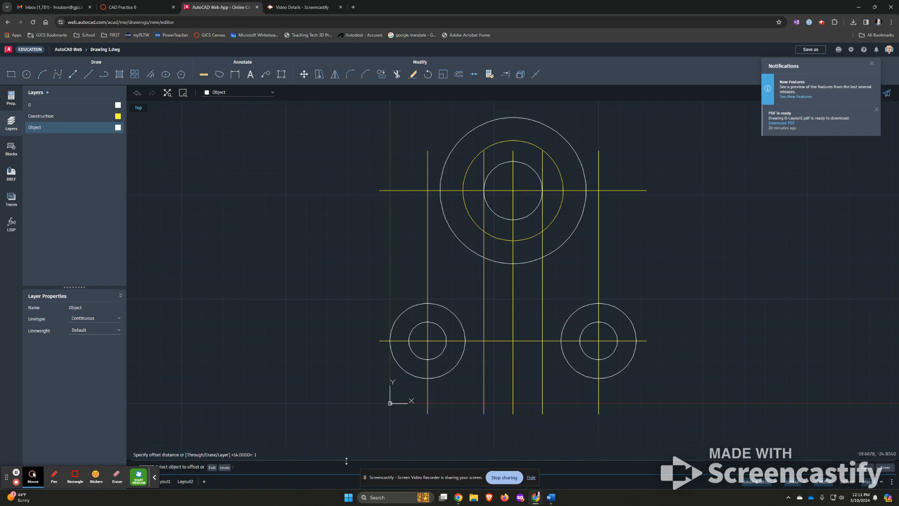
{"action": "left_click", "coordinate": [427, 404]}
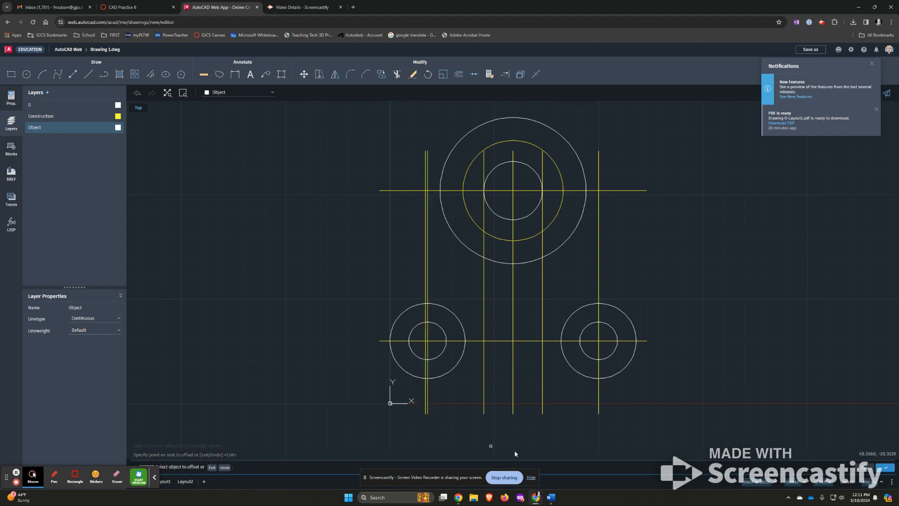
{"action": "left_click", "coordinate": [599, 411]}
{"action": "left_click", "coordinate": [606, 412]}
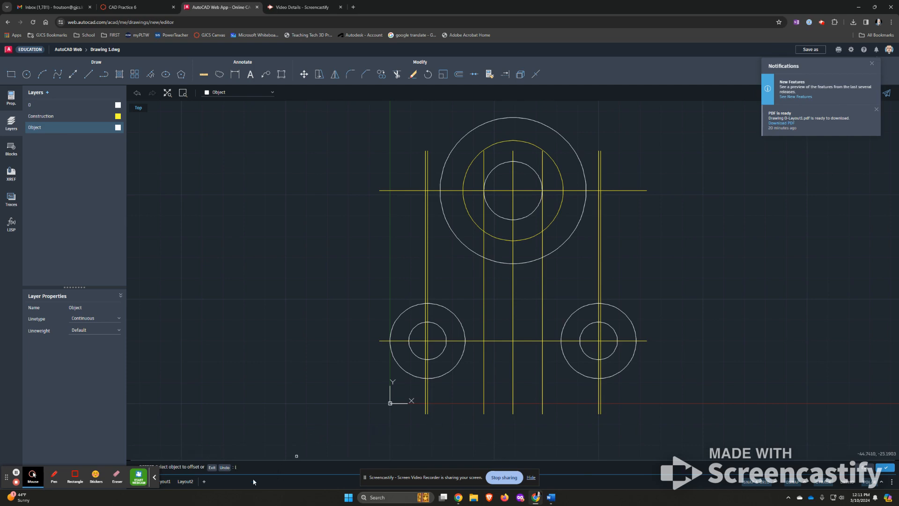
{"action": "left_click", "coordinate": [213, 468]}
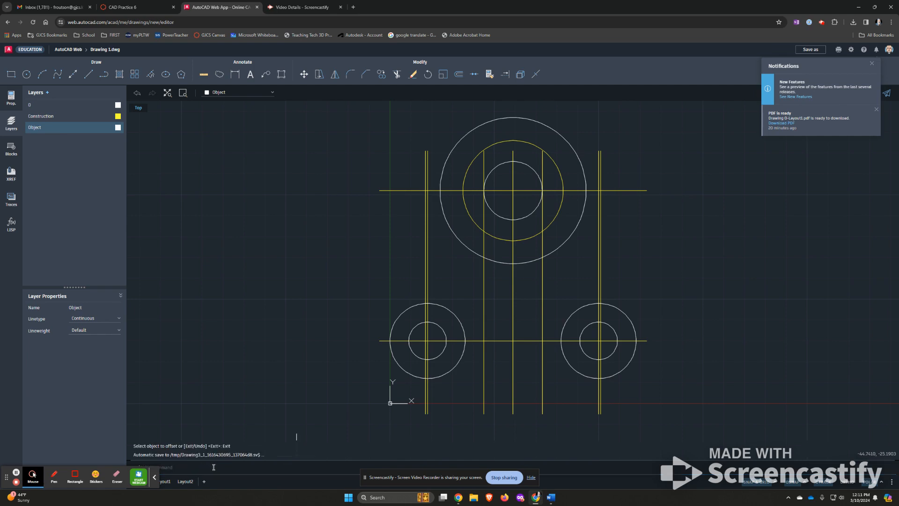
Step: Start a line on the Object layer and enable the Apparent Intersection object snap
{"action": "type", "text": "l"}
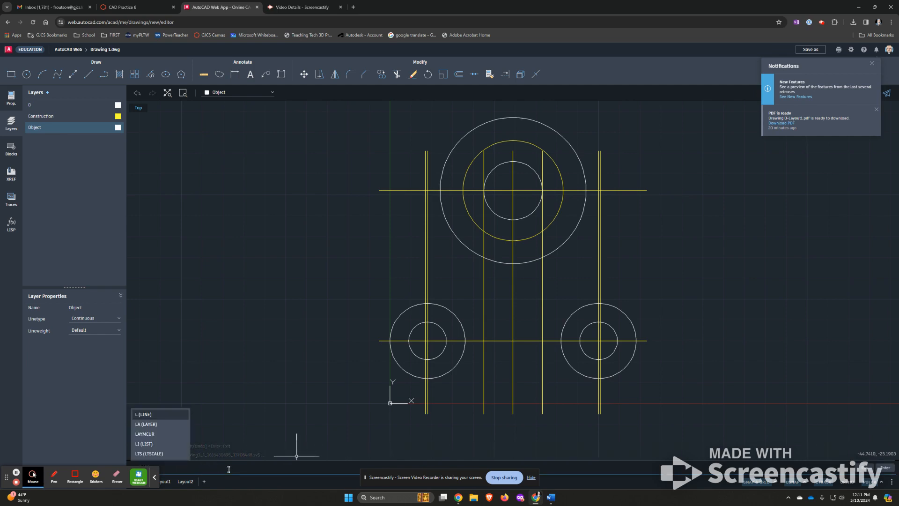
{"action": "key", "text": "Return"}
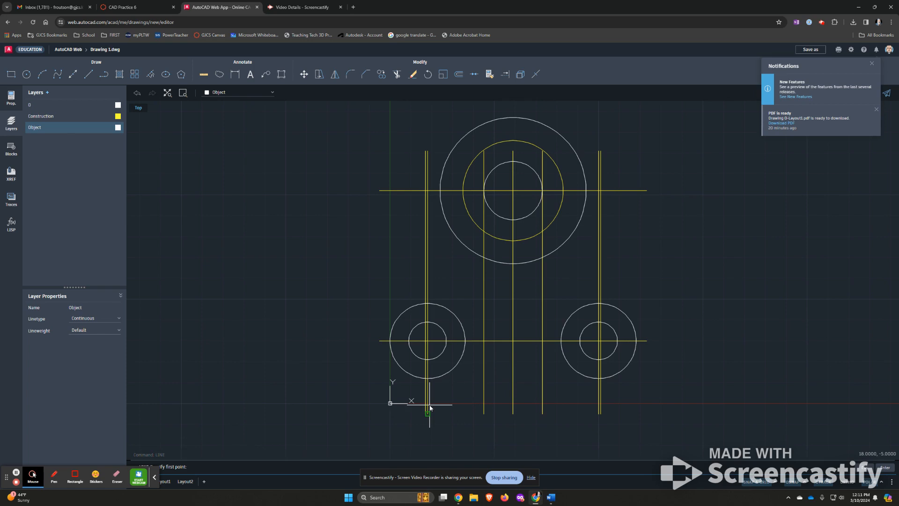
{"action": "scroll", "coordinate": [427, 408], "scroll_direction": "down", "scroll_amount": 4}
{"action": "scroll", "coordinate": [427, 407], "scroll_direction": "up", "scroll_amount": 6}
{"action": "scroll", "coordinate": [427, 407], "scroll_direction": "up", "scroll_amount": 2}
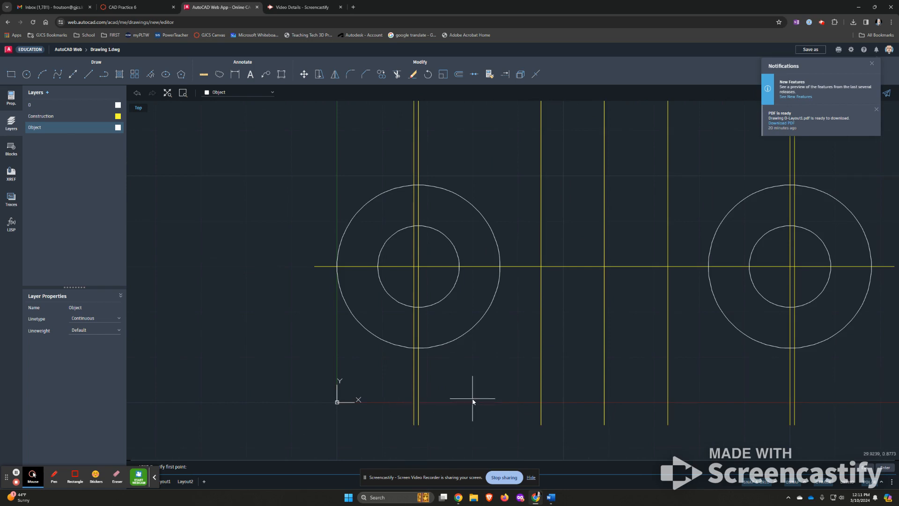
{"action": "left_click", "coordinate": [804, 483]}
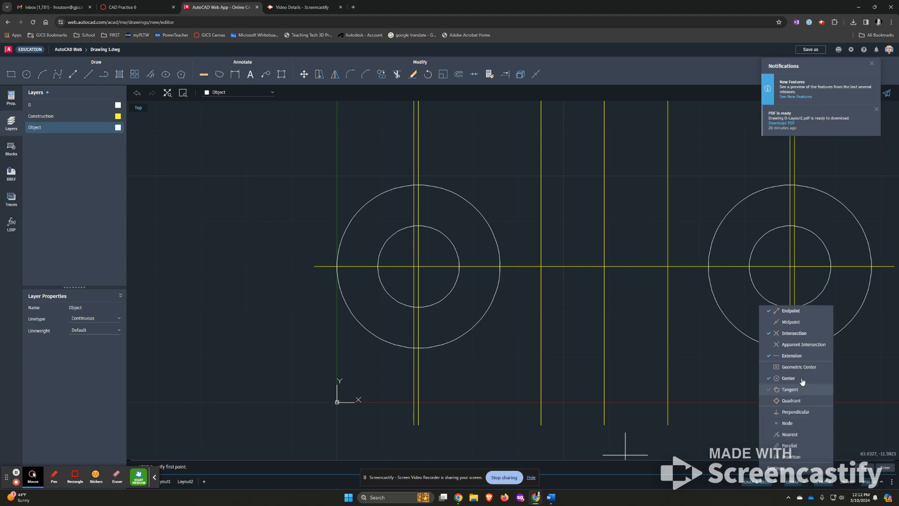
{"action": "left_click", "coordinate": [804, 346]}
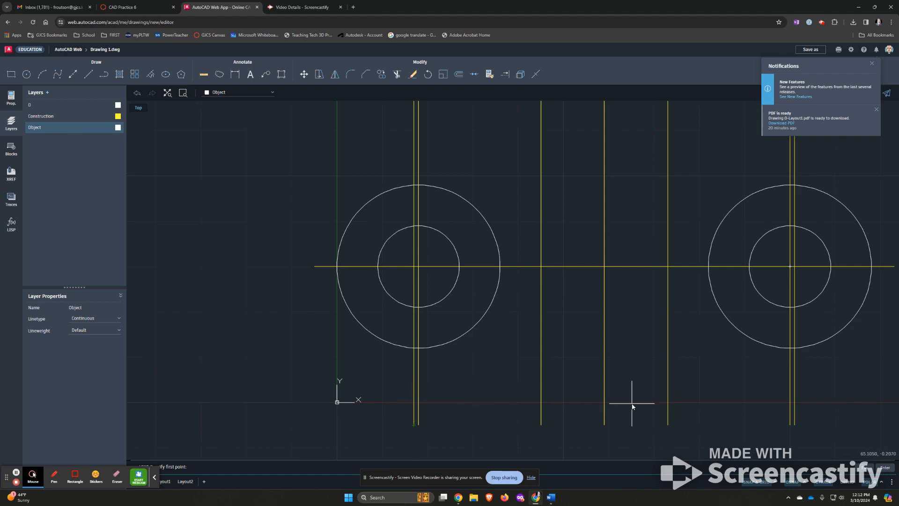
Step: Check the base in the practice drawing and draw the bottom object line from 17,0 to 101,0
{"action": "key", "text": "alt+Tab"}
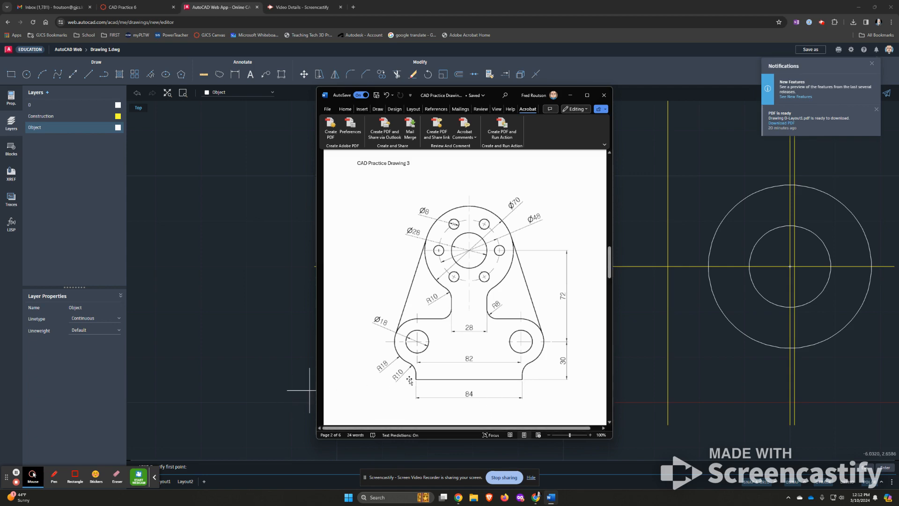
{"action": "left_click", "coordinate": [633, 345]}
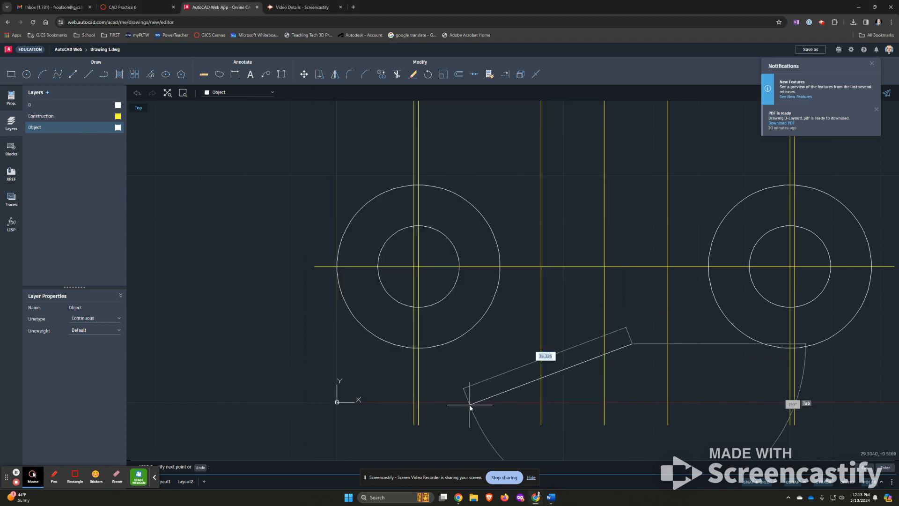
{"action": "left_click", "coordinate": [200, 466]}
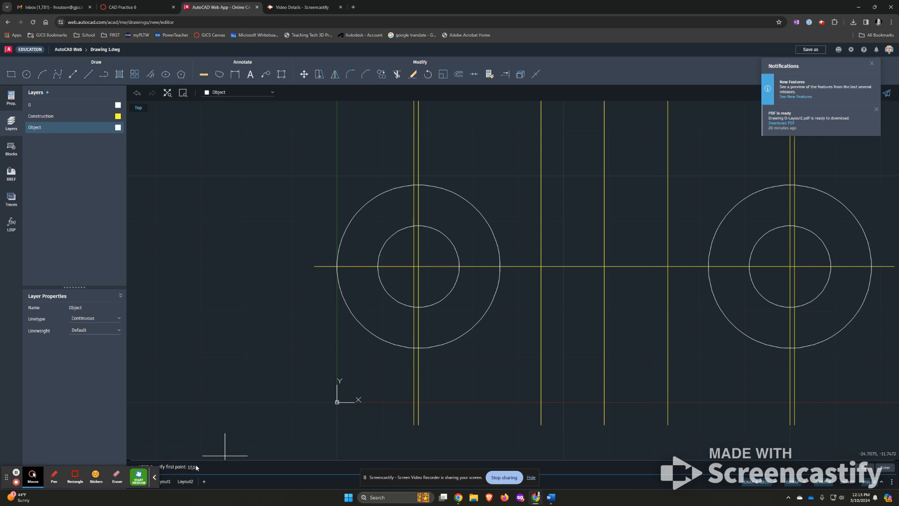
{"action": "key", "text": "Return"}
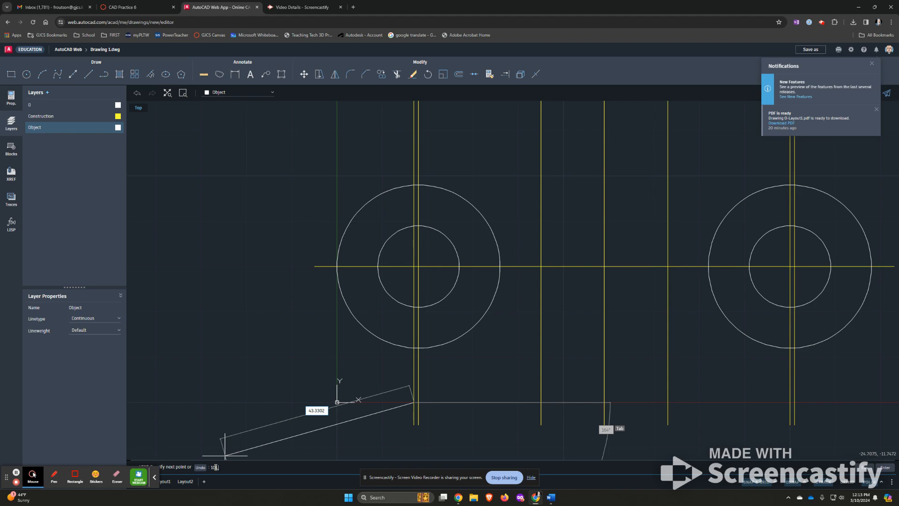
{"action": "type", "text": "101,0"}
{"action": "key", "text": "Return"}
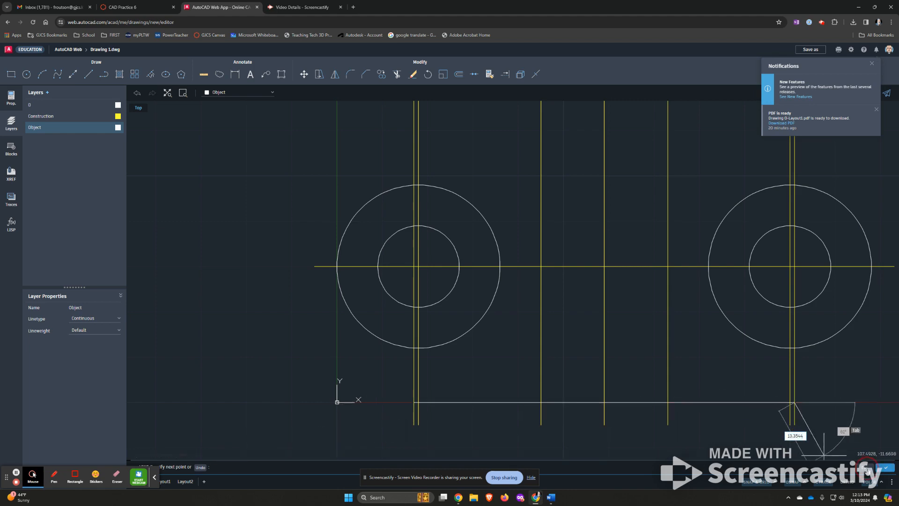
{"action": "key", "text": "Escape"}
{"action": "key", "text": "Escape"}
{"action": "key", "text": "Escape"}
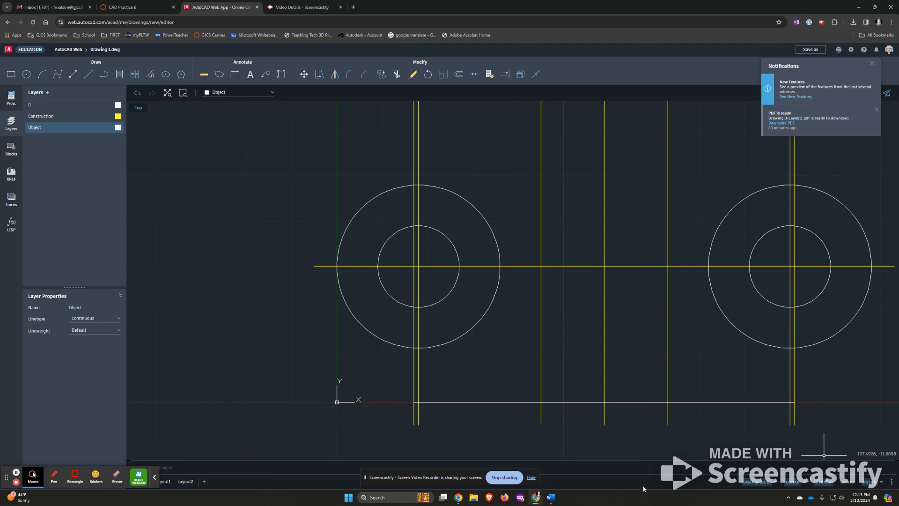
Step: Draw the base's left vertical edge from the bottom line's left endpoint up to the lower left outer circle
{"action": "key", "text": "alt+Tab"}
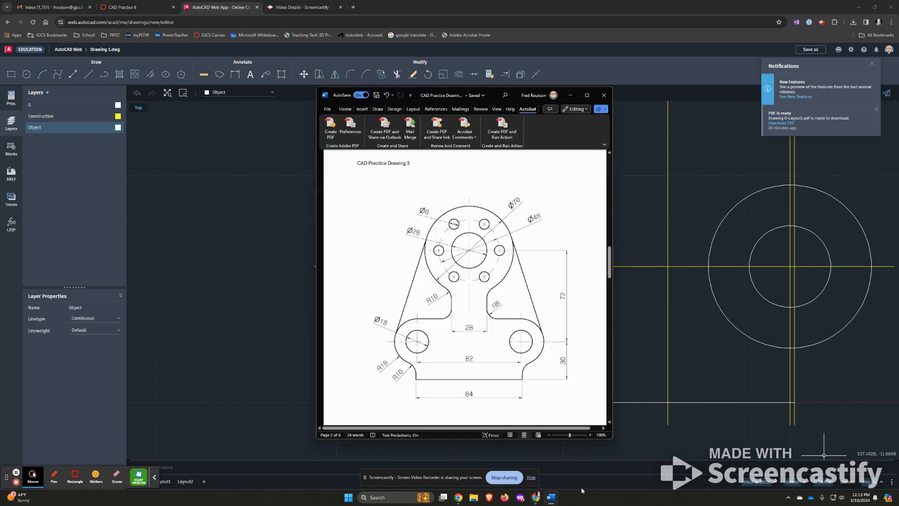
{"action": "key", "text": "alt+Tab"}
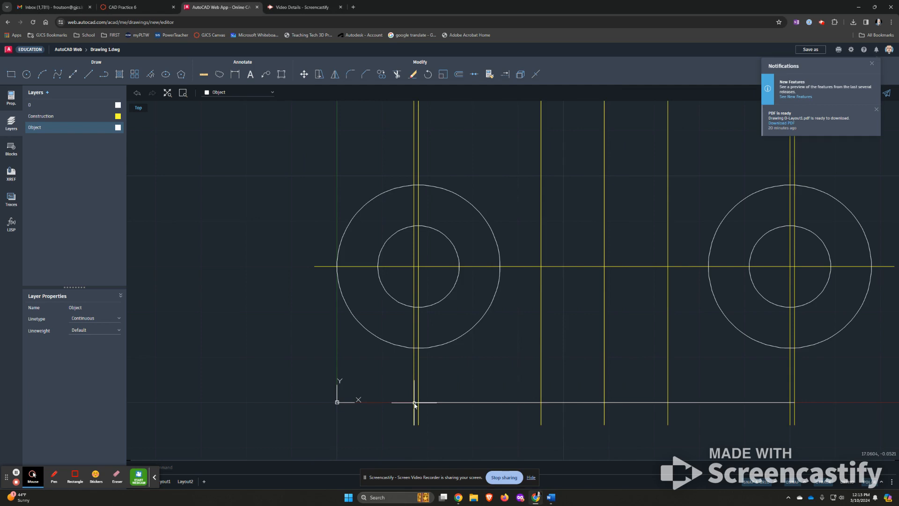
{"action": "type", "text": "l"}
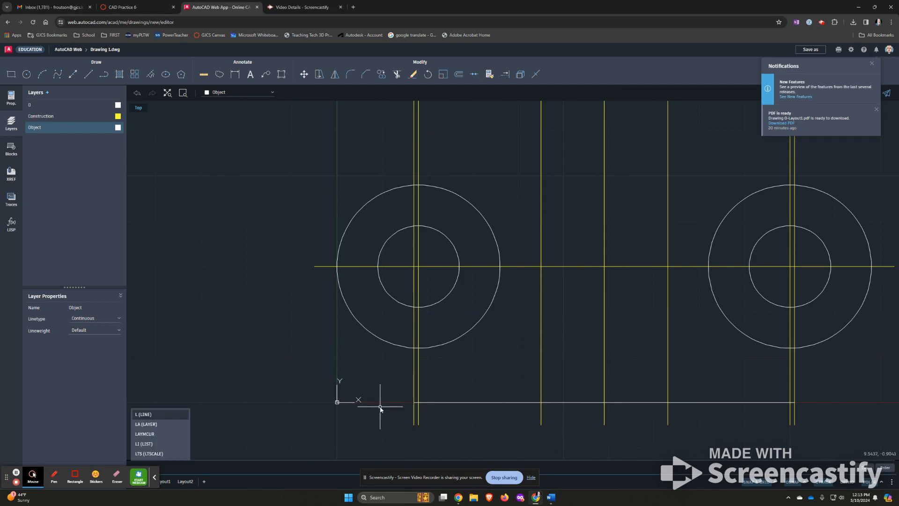
{"action": "key", "text": "Return"}
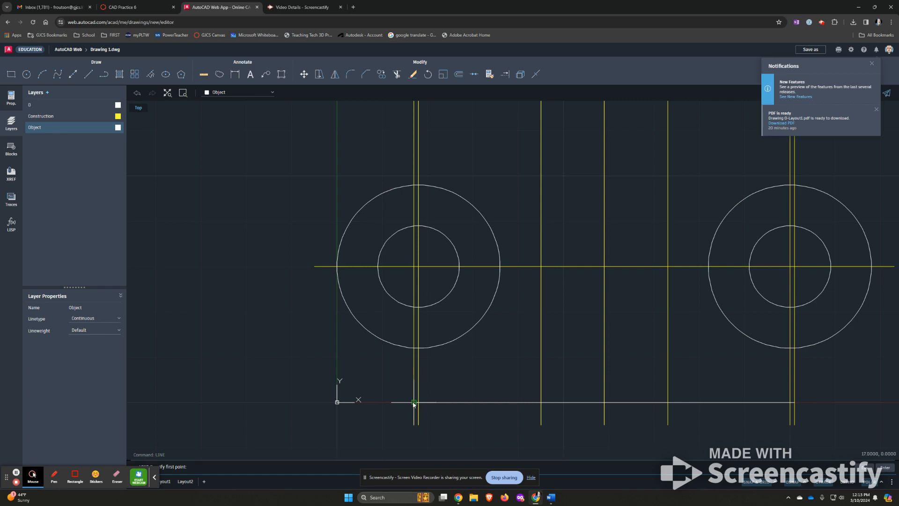
{"action": "left_click", "coordinate": [414, 403]}
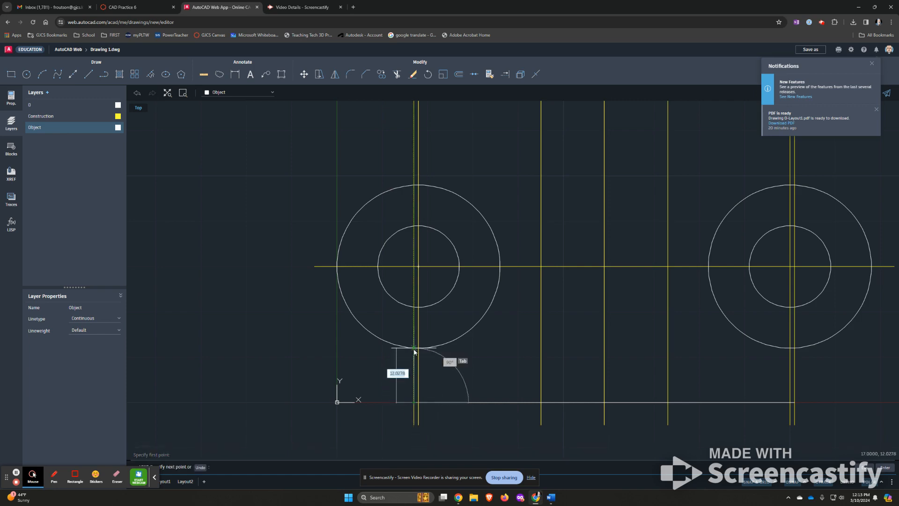
{"action": "left_click", "coordinate": [414, 349]}
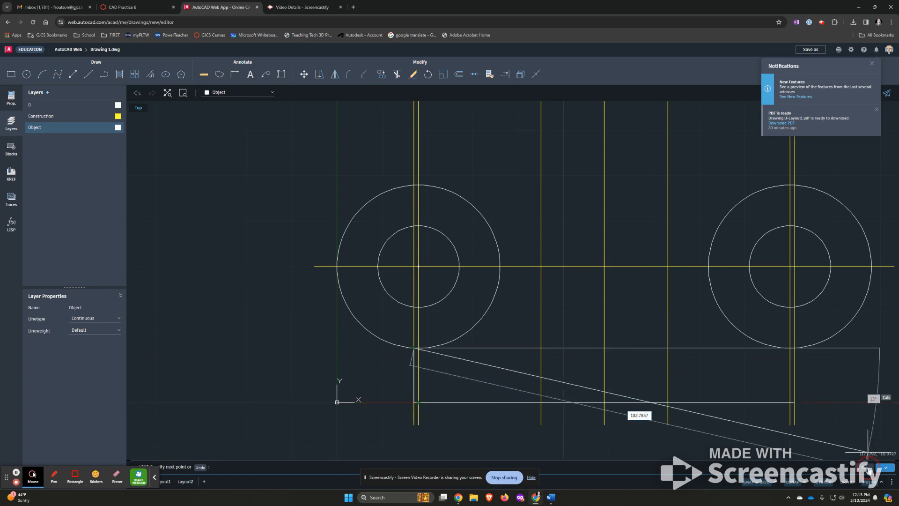
{"action": "key", "text": "Escape"}
{"action": "key", "text": "Escape"}
{"action": "key", "text": "Escape"}
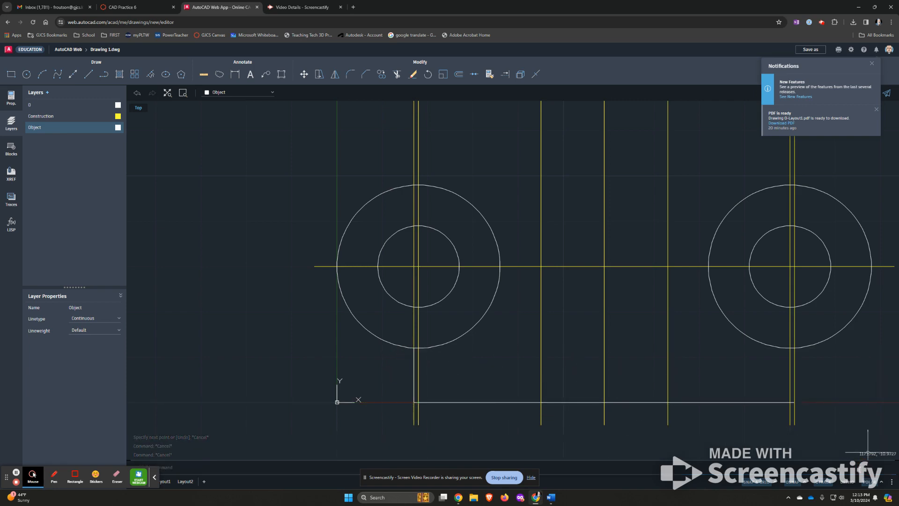
Step: Draw the base's right vertical edge from the bottom line's right endpoint up to the lower right outer circle
{"action": "type", "text": "l"}
{"action": "key", "text": "Return"}
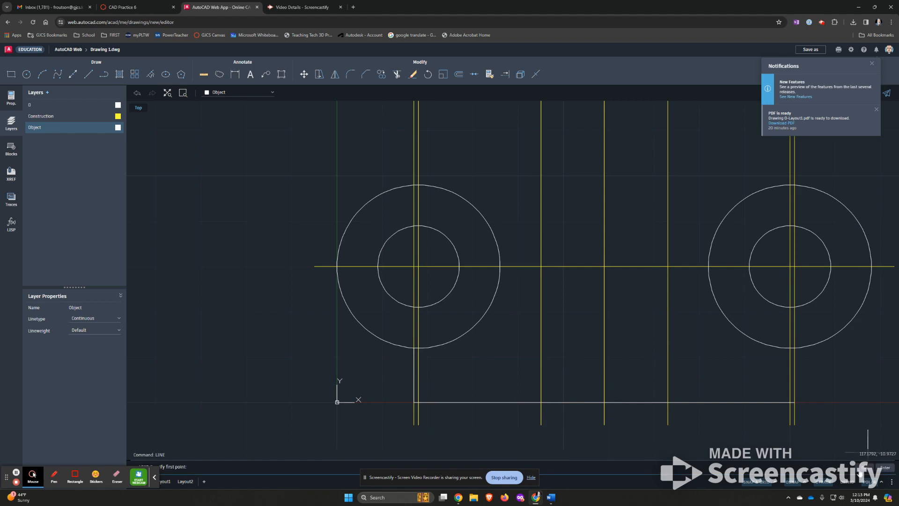
{"action": "left_click", "coordinate": [794, 401]}
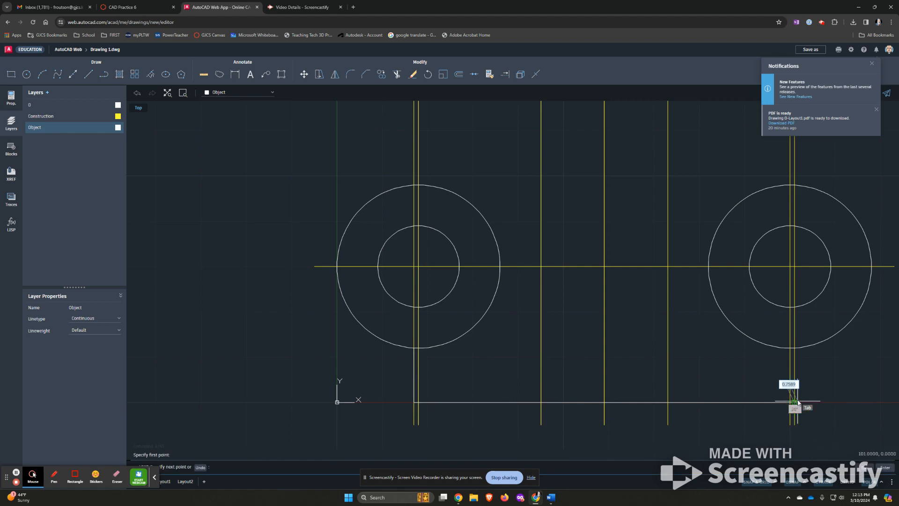
{"action": "left_click", "coordinate": [794, 347]}
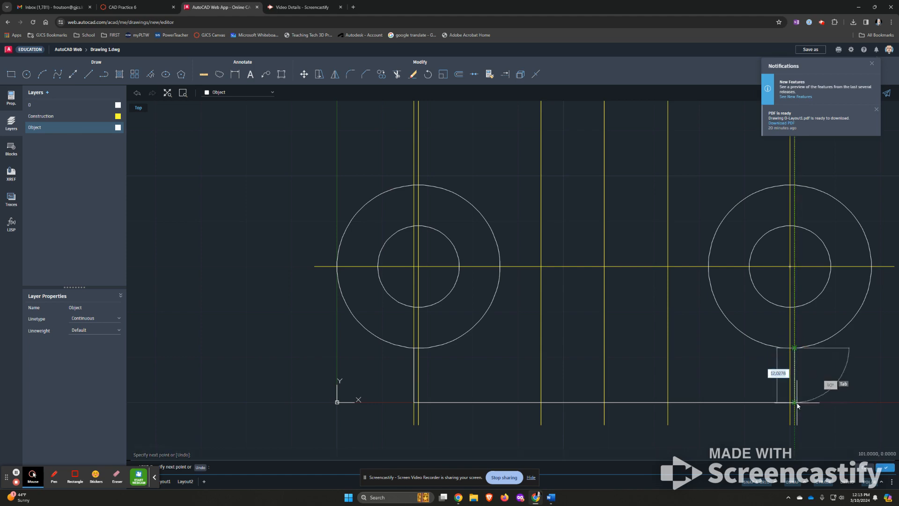
{"action": "key", "text": "Return"}
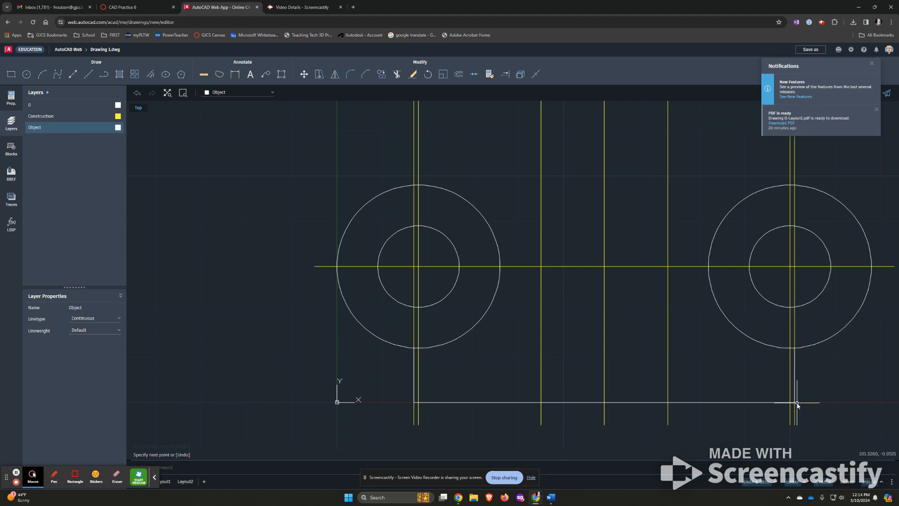
Step: Check the practice drawing's corner radius and try to fillet the left base edge to the lower left outer circle with radius 10
{"action": "left_click", "coordinate": [350, 74]}
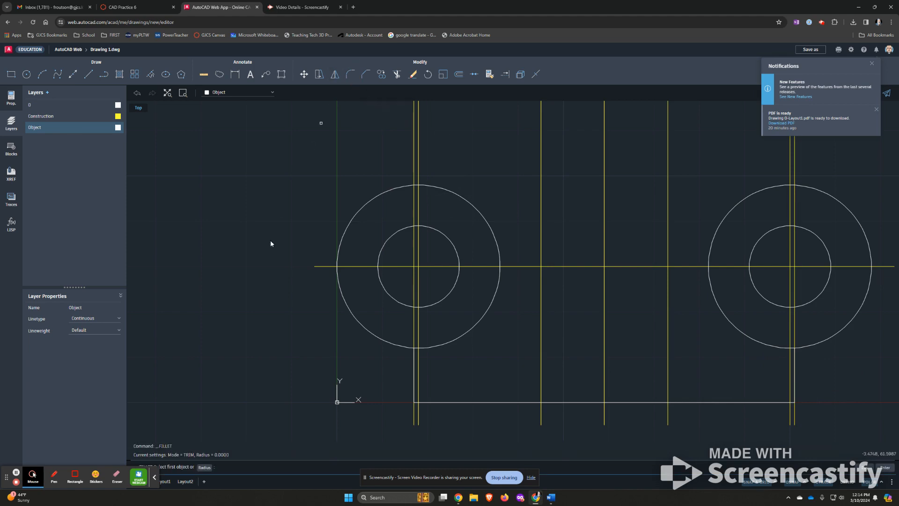
{"action": "key", "text": "alt+Tab"}
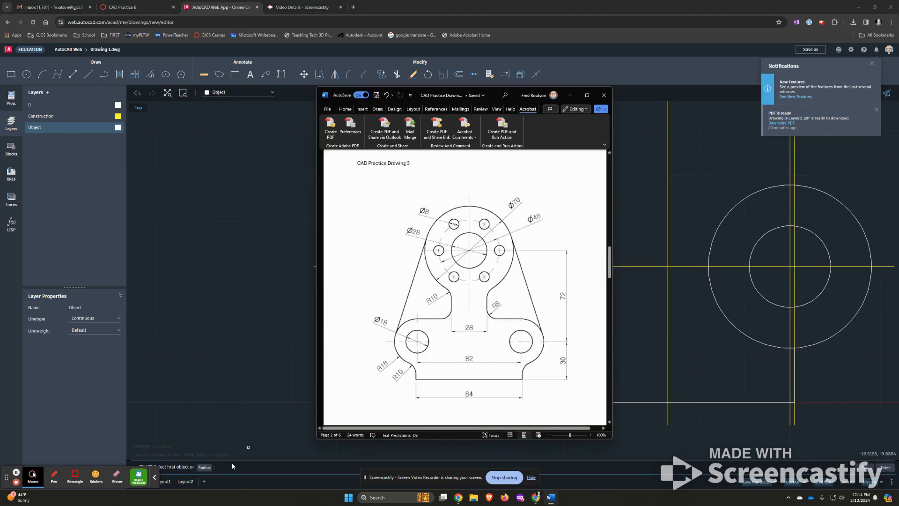
{"action": "key", "text": "alt+Tab"}
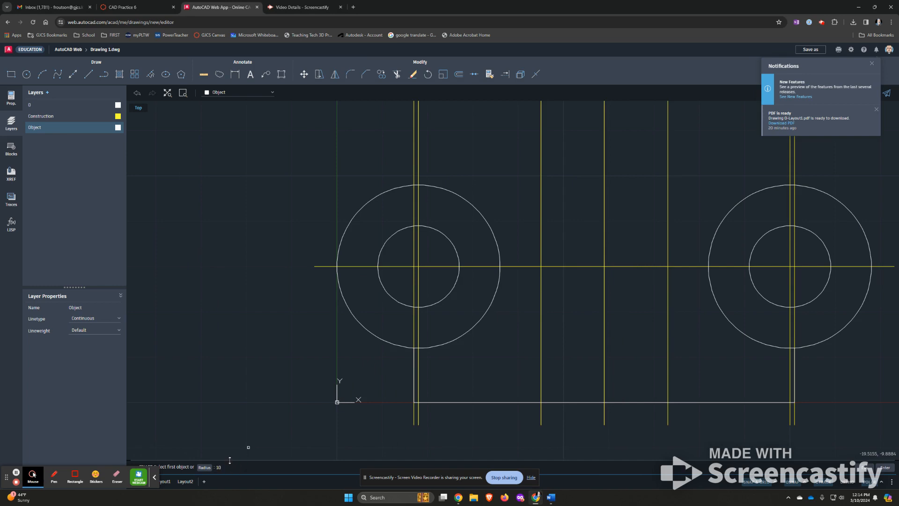
{"action": "key", "text": "Return"}
{"action": "left_click", "coordinate": [413, 362]}
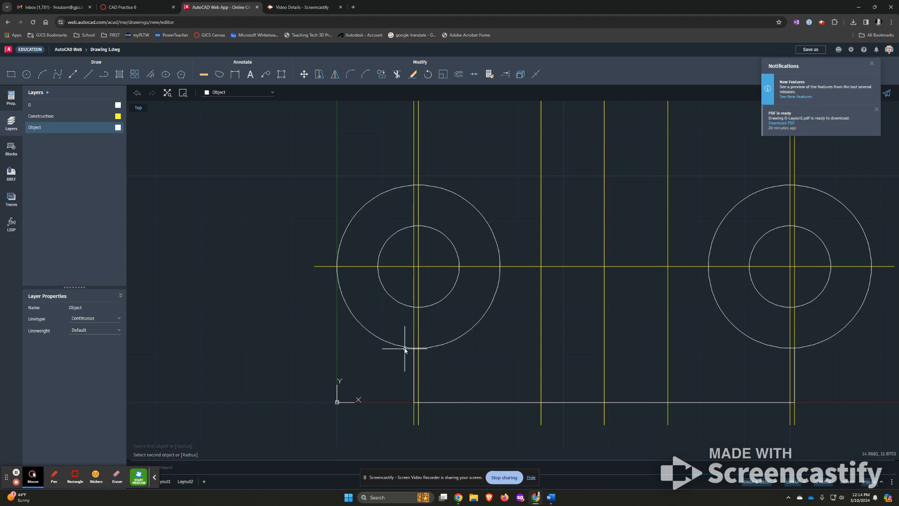
{"action": "left_click", "coordinate": [404, 347]}
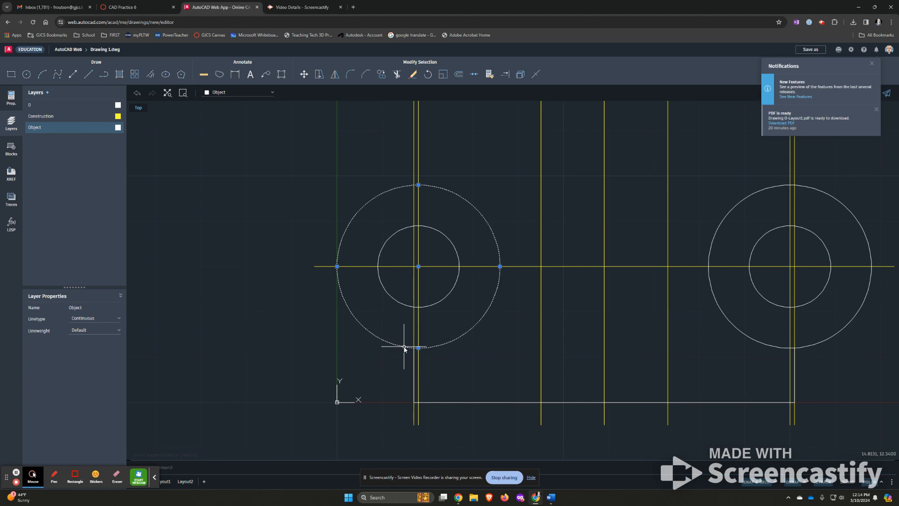
{"action": "left_click", "coordinate": [361, 401]}
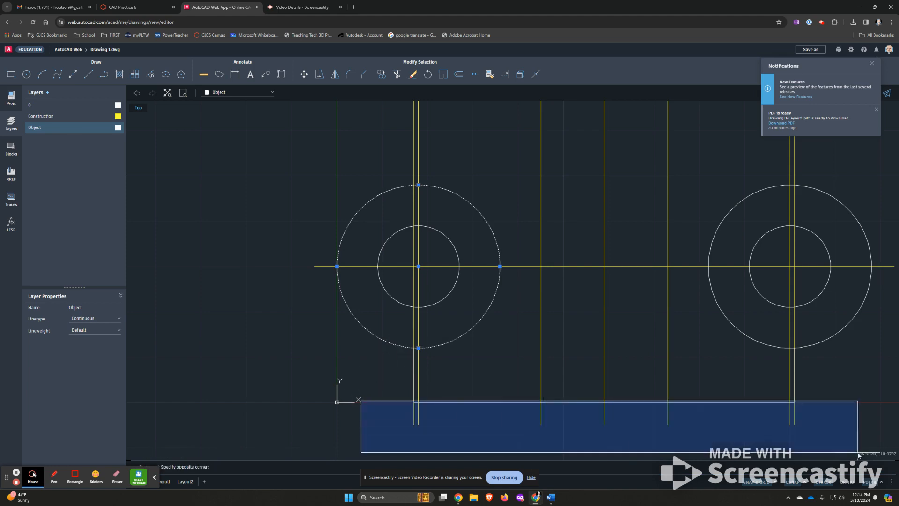
{"action": "left_click", "coordinate": [879, 459]}
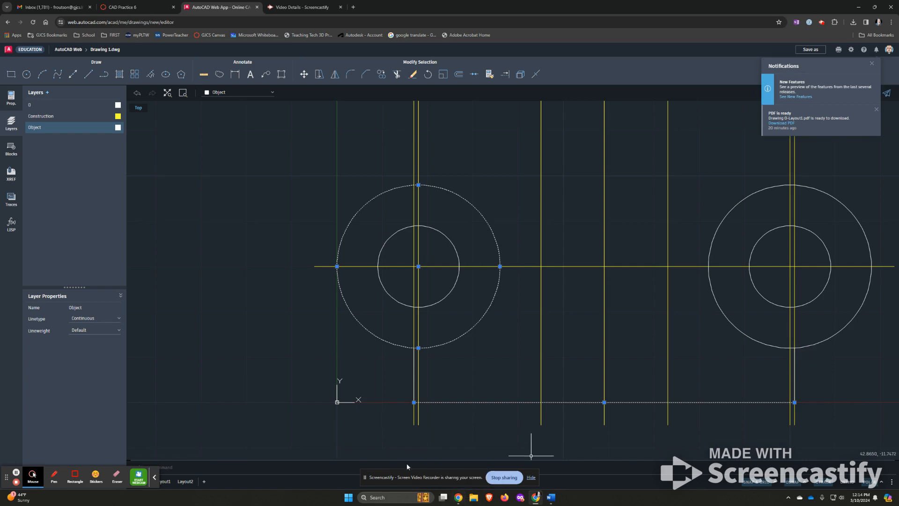
{"action": "left_click", "coordinate": [390, 427]}
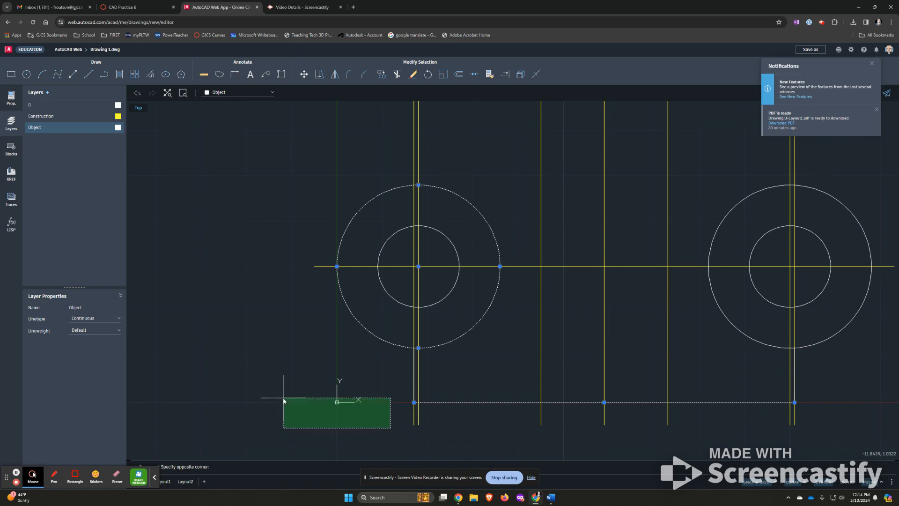
{"action": "left_click", "coordinate": [307, 438]}
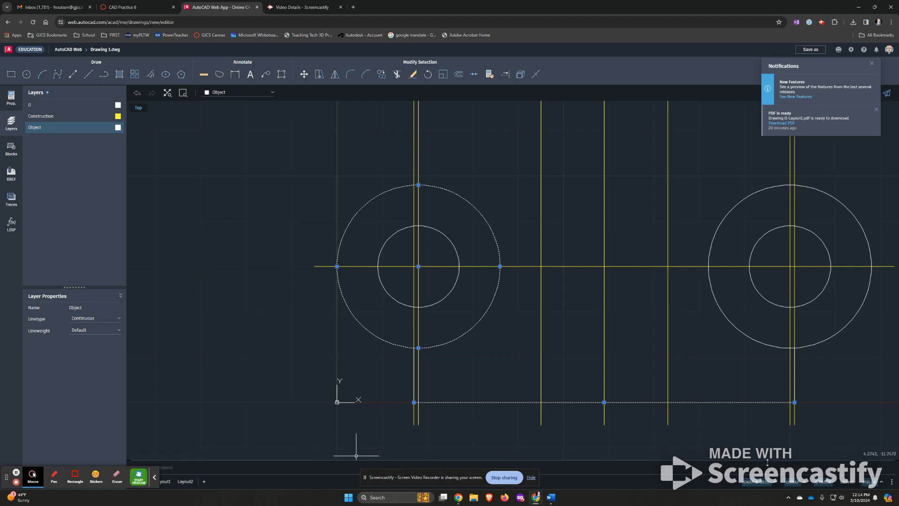
Step: Fillet the lower left outer circle to the base's left vertical edge with radius 10
{"action": "type", "text": "f"}
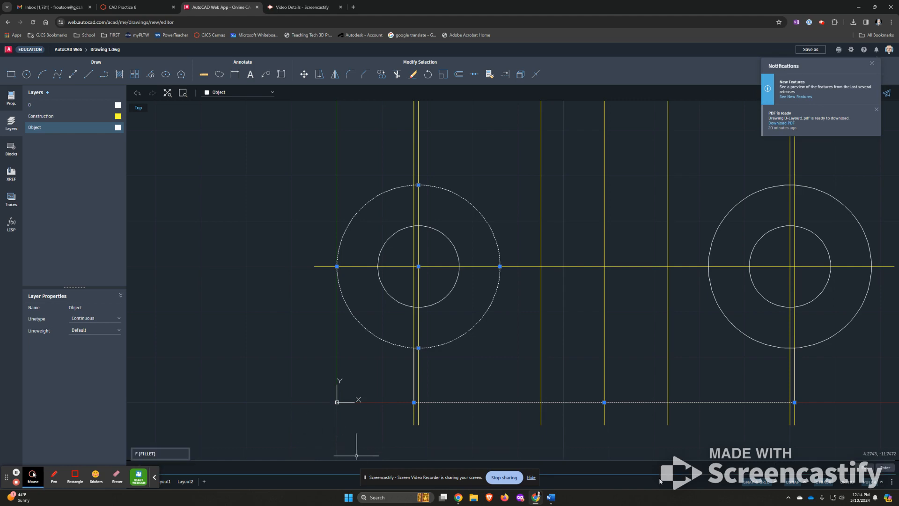
{"action": "key", "text": "Return"}
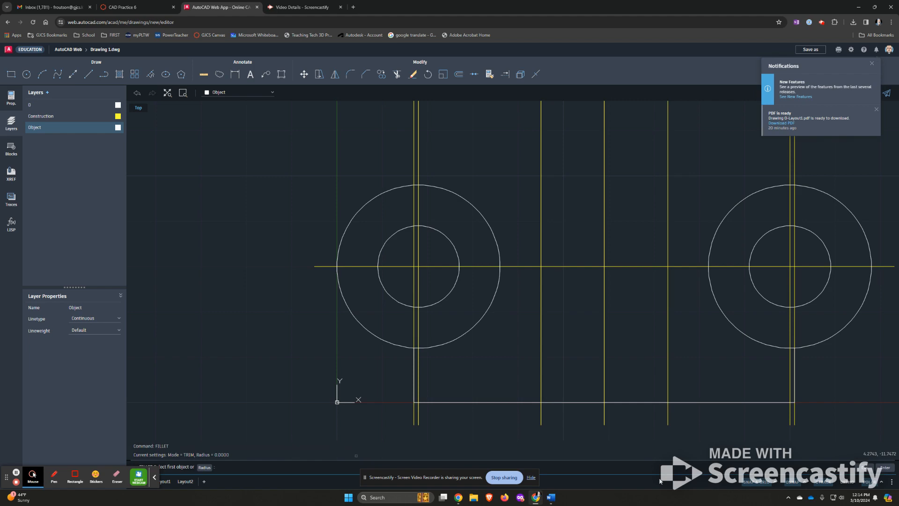
{"action": "left_click", "coordinate": [204, 468]}
{"action": "left_click", "coordinate": [230, 467]}
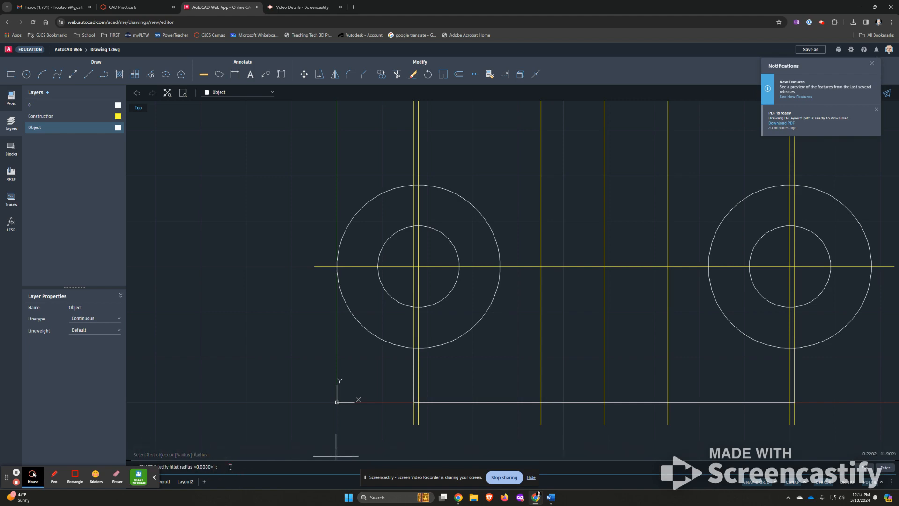
{"action": "key", "text": "Return"}
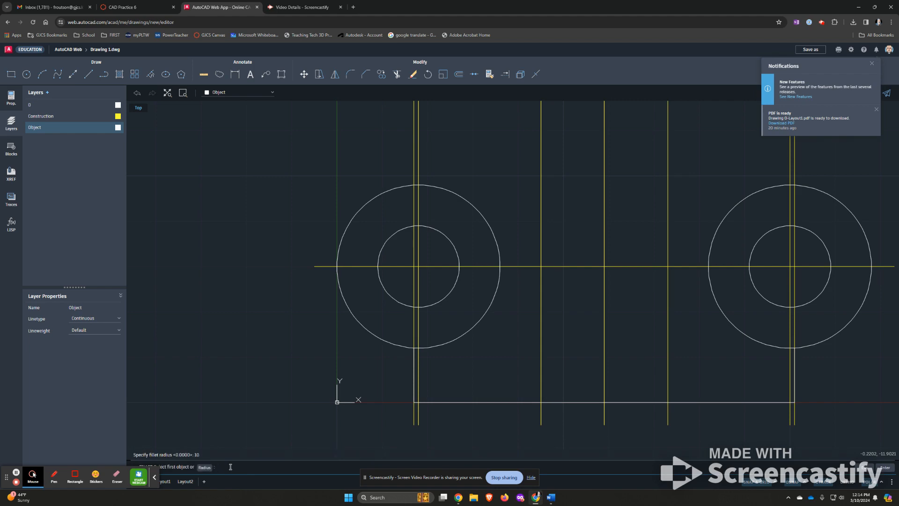
{"action": "left_click", "coordinate": [404, 348]}
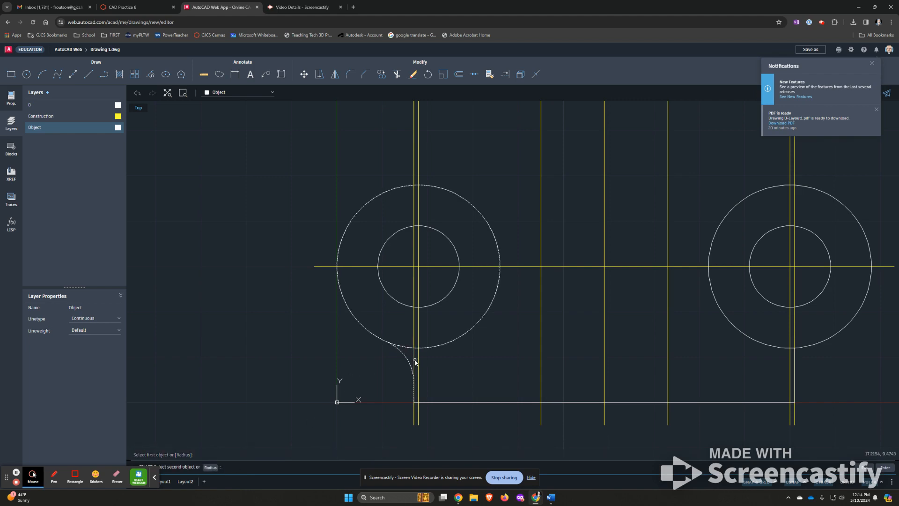
{"action": "left_click", "coordinate": [415, 361]}
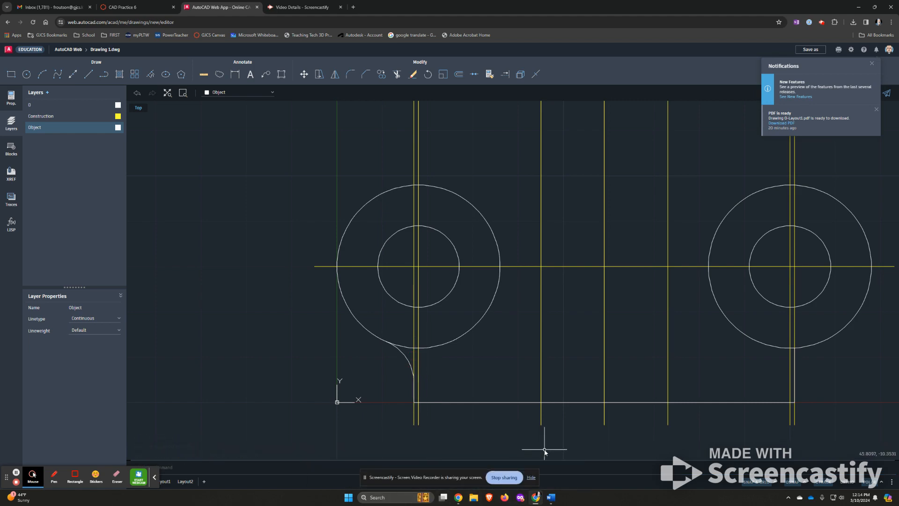
Step: Fillet the base's right vertical edge to the lower right outer circle with the same radius of 10
{"action": "type", "text": "f"}
{"action": "key", "text": "Return"}
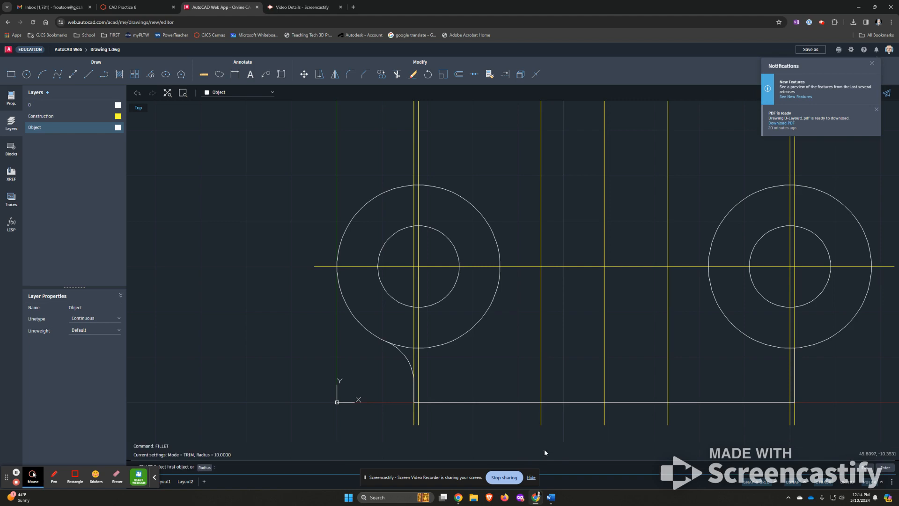
{"action": "left_click", "coordinate": [794, 367]}
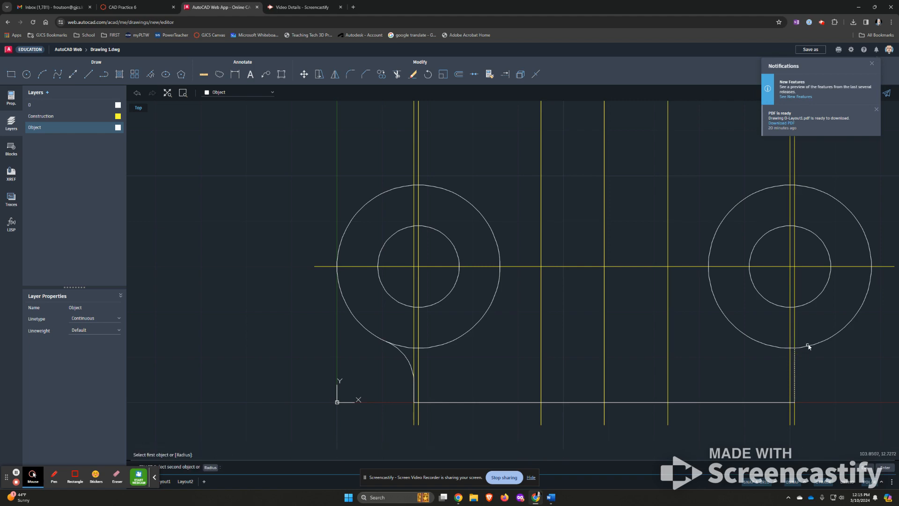
{"action": "left_click", "coordinate": [808, 345]}
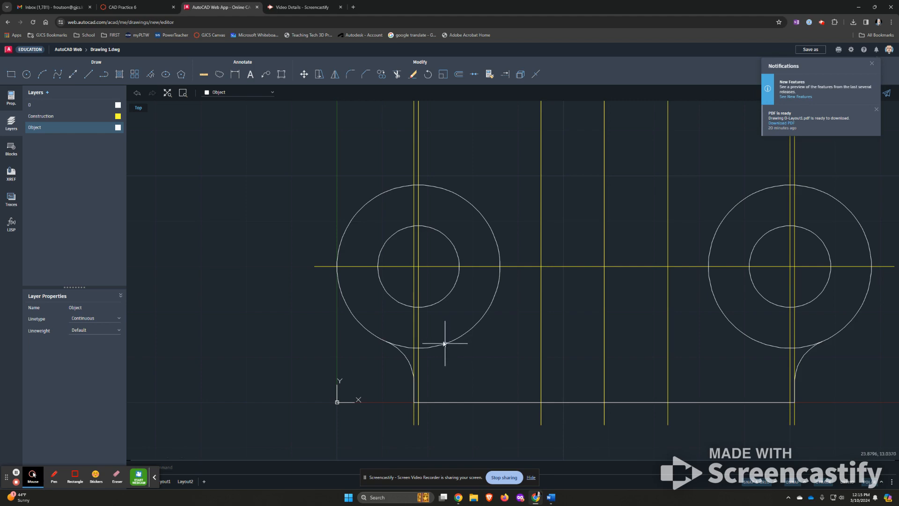
Step: Draw a horizontal line from the top quadrant of the lower left outer circle to the top quadrant of the lower right outer circle
{"action": "type", "text": "l"}
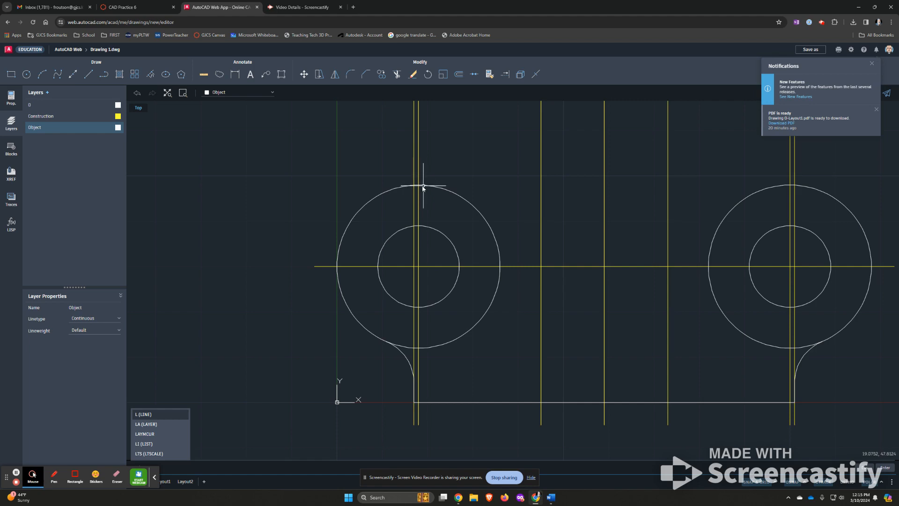
{"action": "key", "text": "Return"}
{"action": "left_click", "coordinate": [418, 185]}
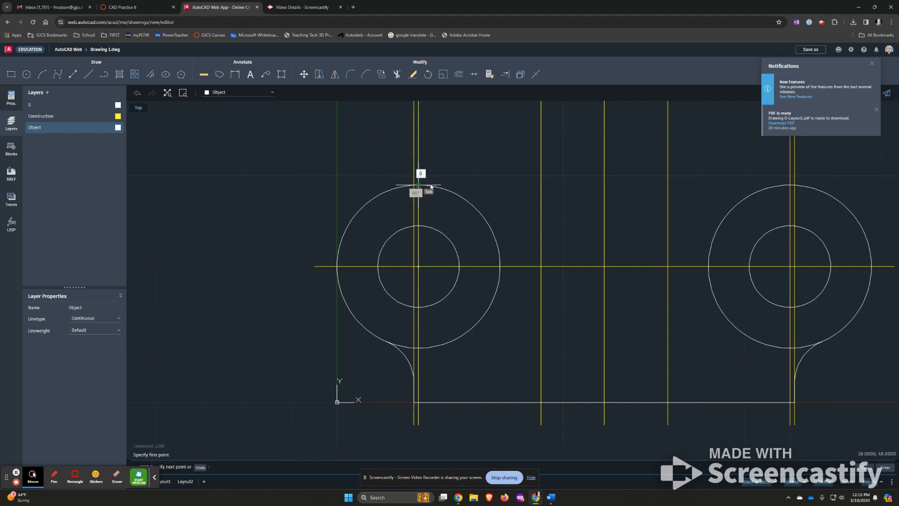
{"action": "left_click", "coordinate": [789, 185]}
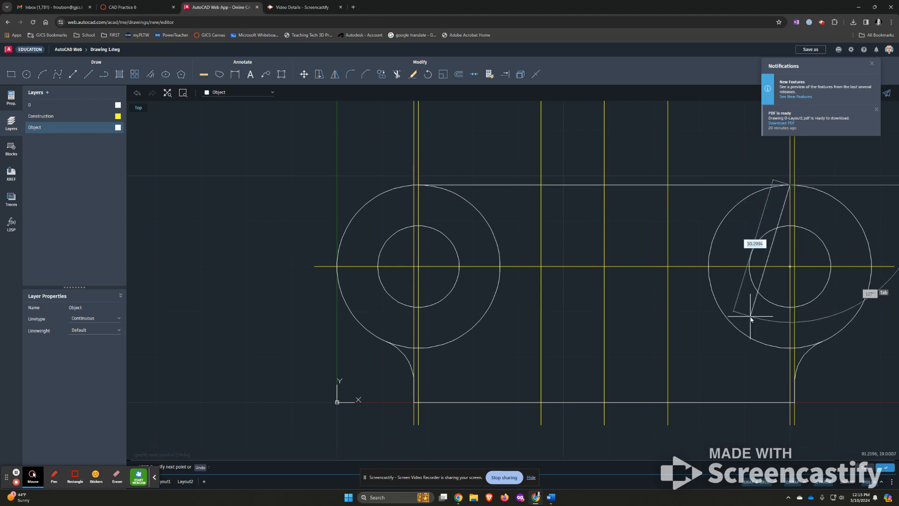
{"action": "key", "text": "Escape"}
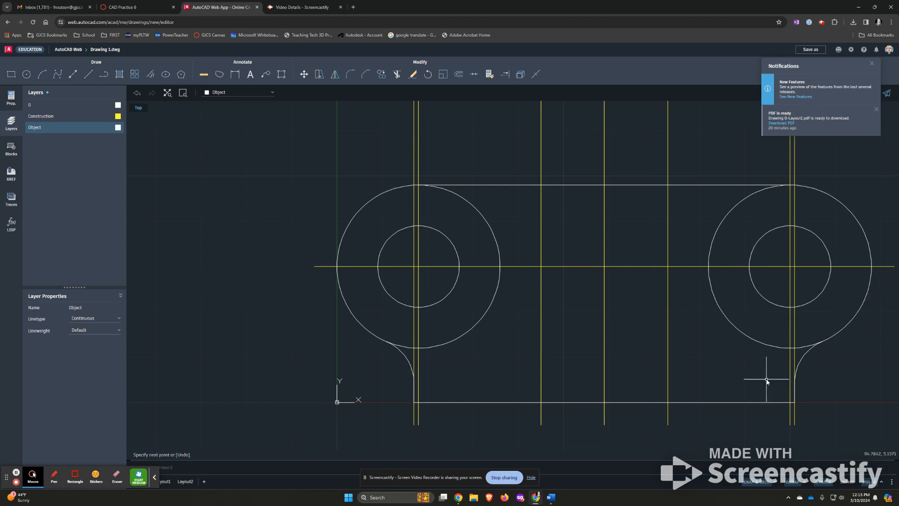
Step: Draw the neck's left edge along the construction line, from the large upper circle down to the horizontal line joining the lower circles
{"action": "scroll", "coordinate": [572, 392], "scroll_direction": "up", "scroll_amount": 2}
{"action": "scroll", "coordinate": [573, 391], "scroll_direction": "down", "scroll_amount": 2}
{"action": "scroll", "coordinate": [573, 391], "scroll_direction": "down", "scroll_amount": 2}
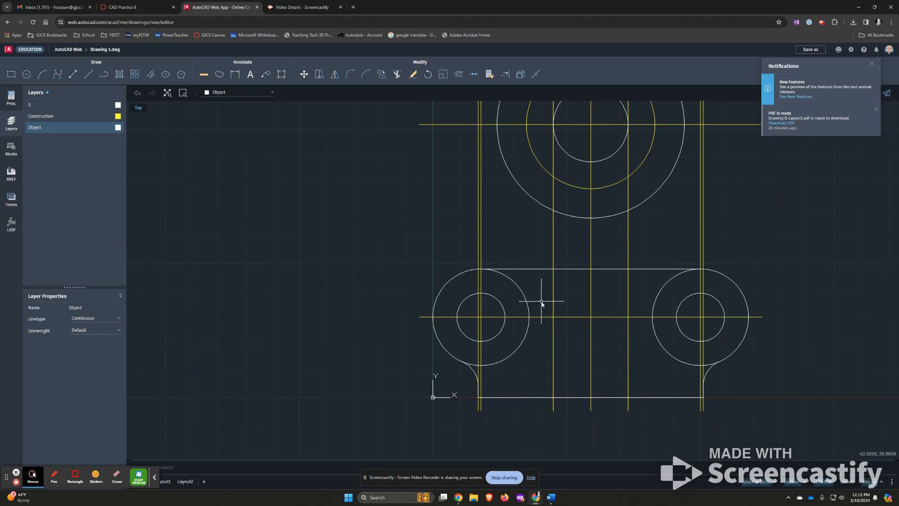
{"action": "type", "text": "line"}
{"action": "key", "text": "Return"}
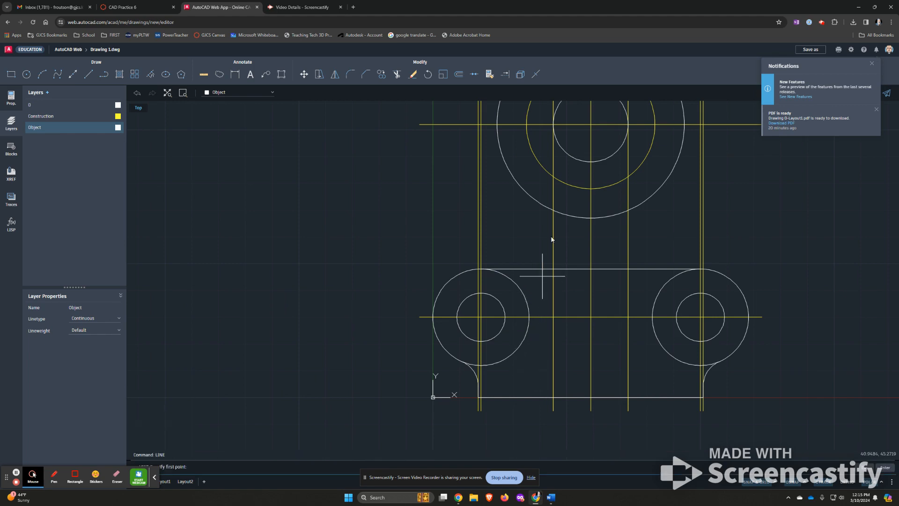
{"action": "left_click", "coordinate": [553, 211]}
{"action": "left_click", "coordinate": [554, 270]}
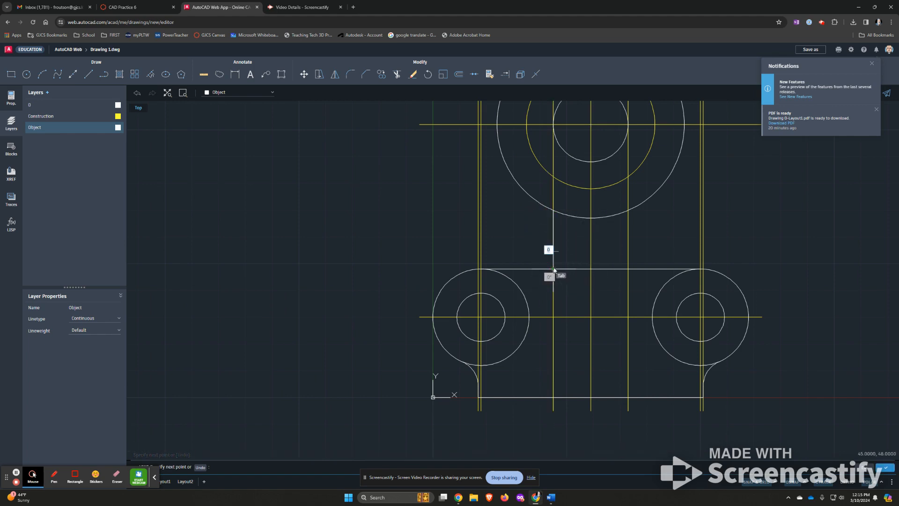
{"action": "key", "text": "Escape"}
Step: Draw the neck's right edge along the construction line, from the large upper circle down to the horizontal line
{"action": "type", "text": "l"}
{"action": "key", "text": "Return"}
{"action": "left_click", "coordinate": [628, 211]}
{"action": "left_click", "coordinate": [629, 271]}
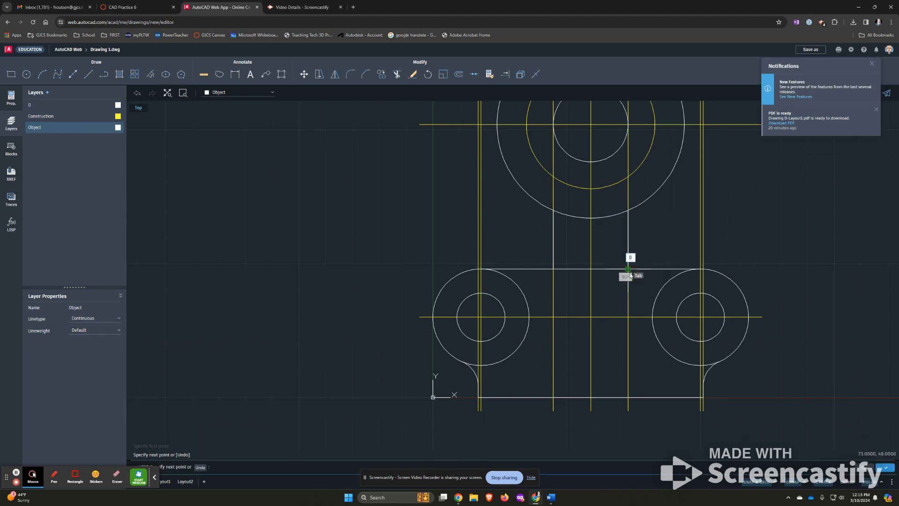
{"action": "key", "text": "Escape"}
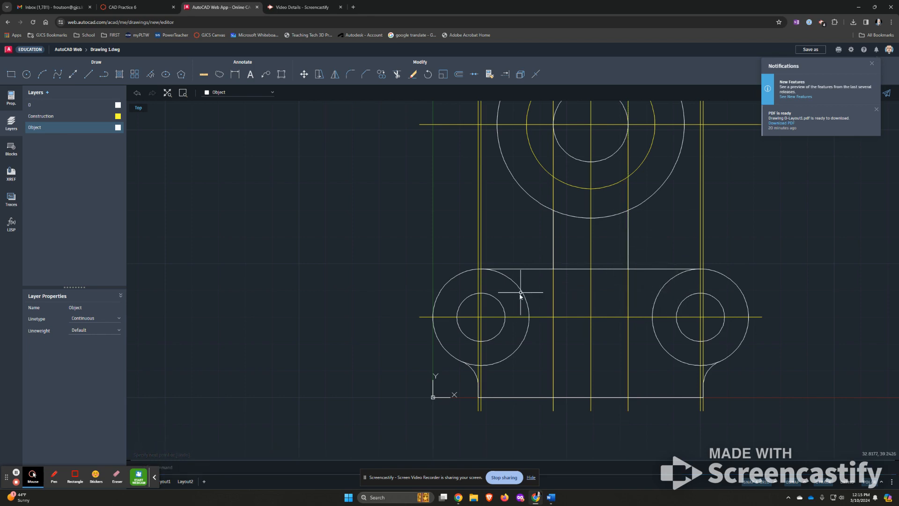
Step: Check the neck radii in CAD Practice Drawing 3 in Word and fillet the large upper circle to the neck's left edge with radius 10
{"action": "key", "text": "alt+Tab"}
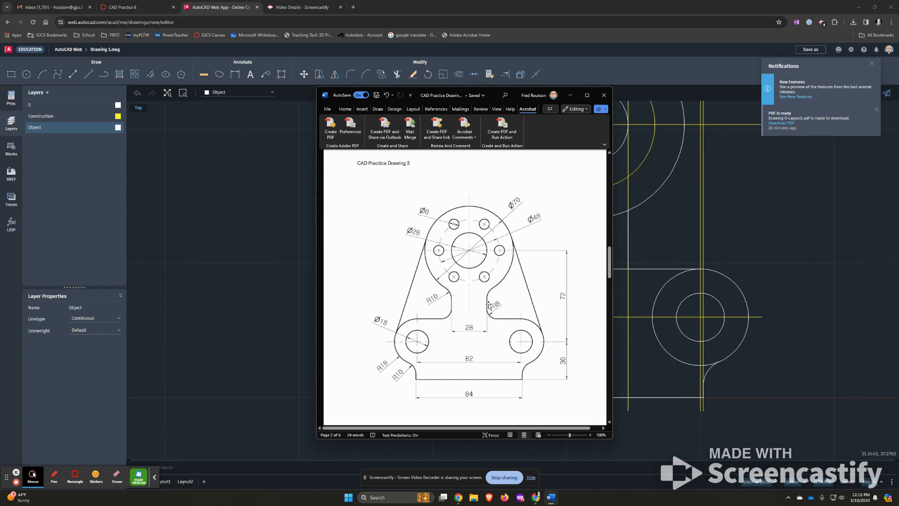
{"action": "scroll", "coordinate": [490, 310], "scroll_direction": "down", "scroll_amount": 15}
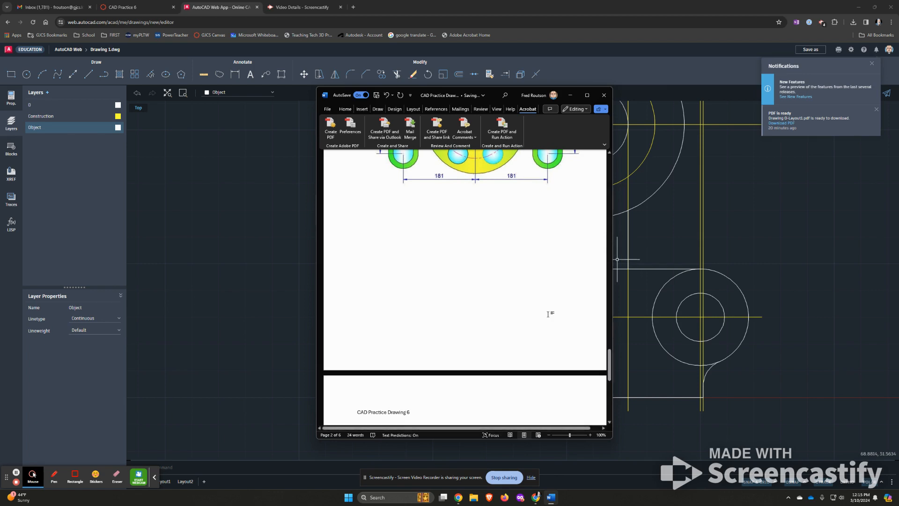
{"action": "scroll", "coordinate": [585, 273], "scroll_direction": "up", "scroll_amount": 8}
{"action": "scroll", "coordinate": [545, 298], "scroll_direction": "up", "scroll_amount": 12}
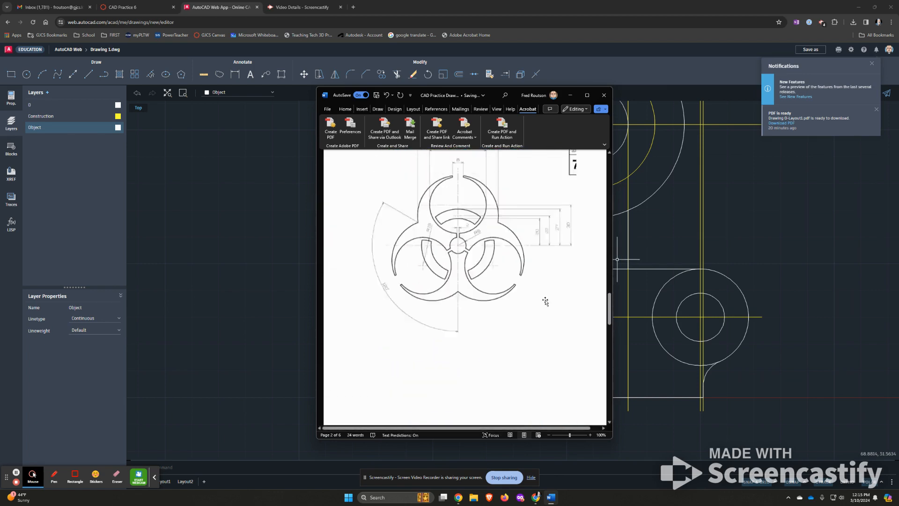
{"action": "scroll", "coordinate": [545, 299], "scroll_direction": "up", "scroll_amount": 1}
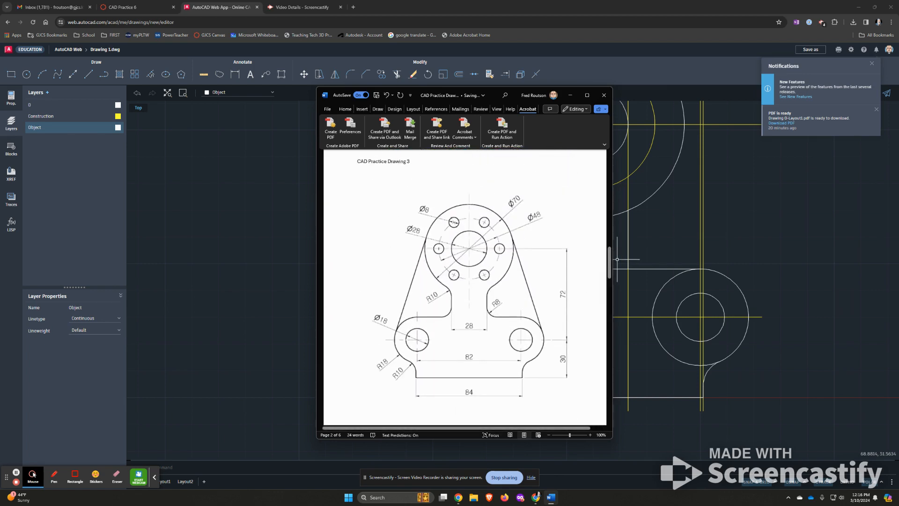
{"action": "left_click", "coordinate": [685, 242]}
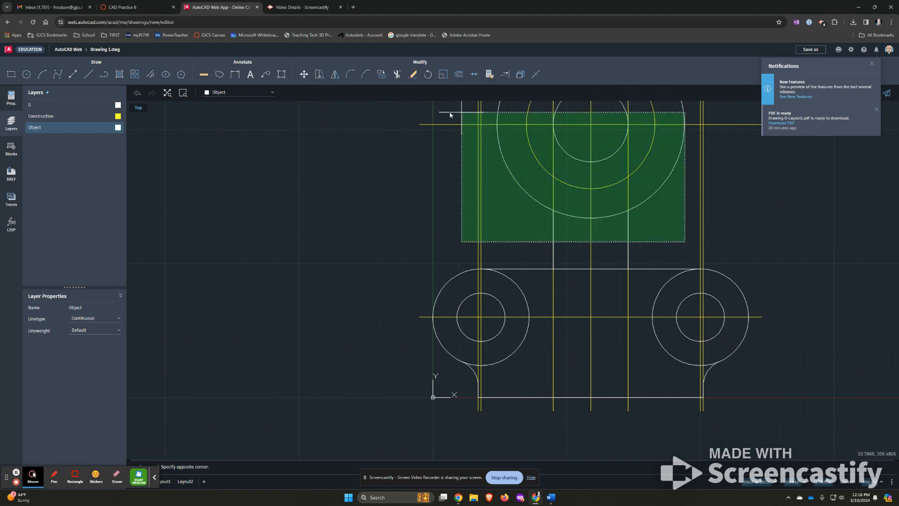
{"action": "left_click", "coordinate": [378, 81]}
{"action": "left_click", "coordinate": [349, 77]}
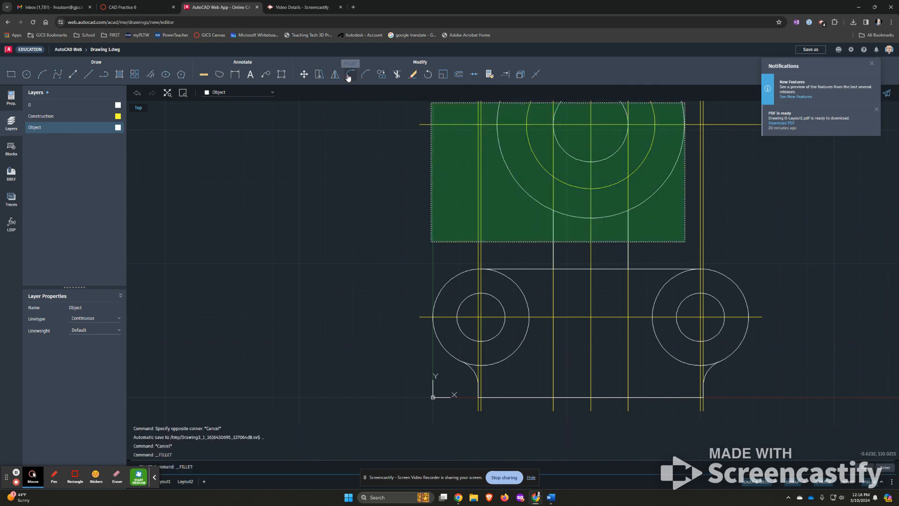
{"action": "left_click", "coordinate": [547, 209]}
{"action": "left_click", "coordinate": [553, 224]}
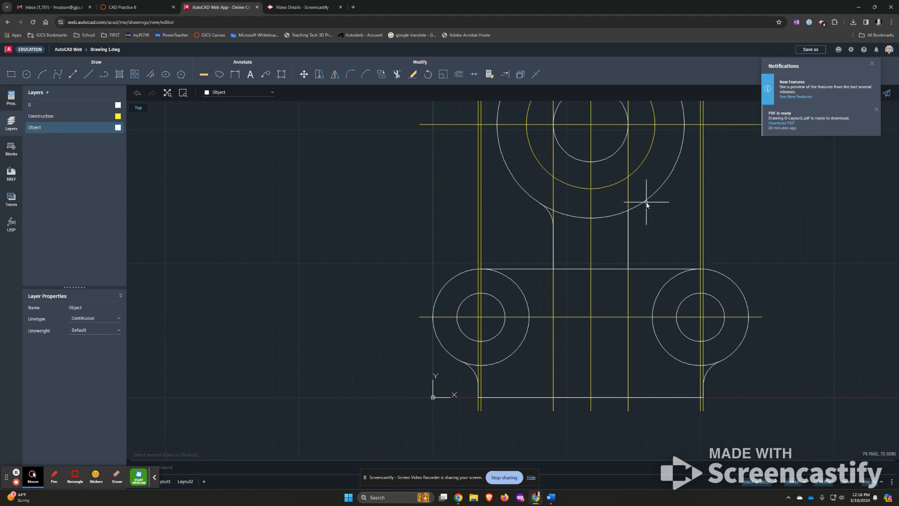
Step: Fillet the large upper circle to the neck's right edge with radius 10
{"action": "type", "text": "f"}
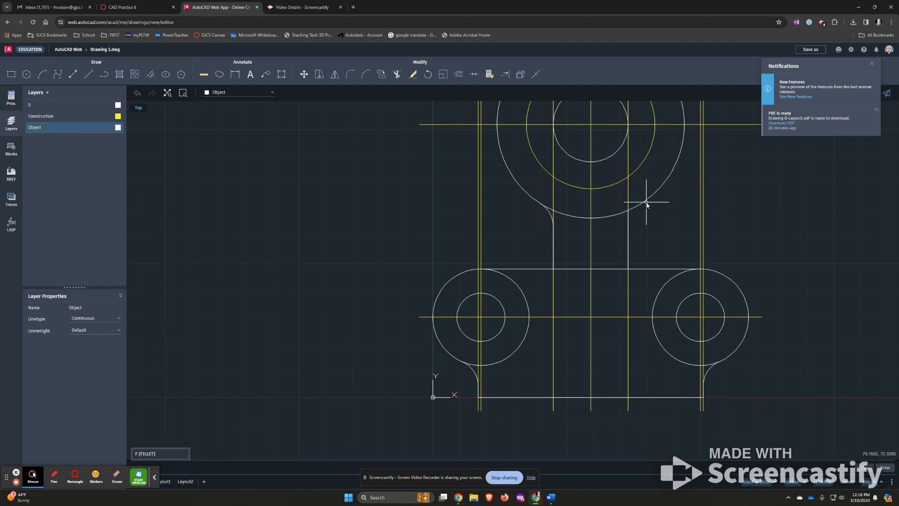
{"action": "key", "text": "Return"}
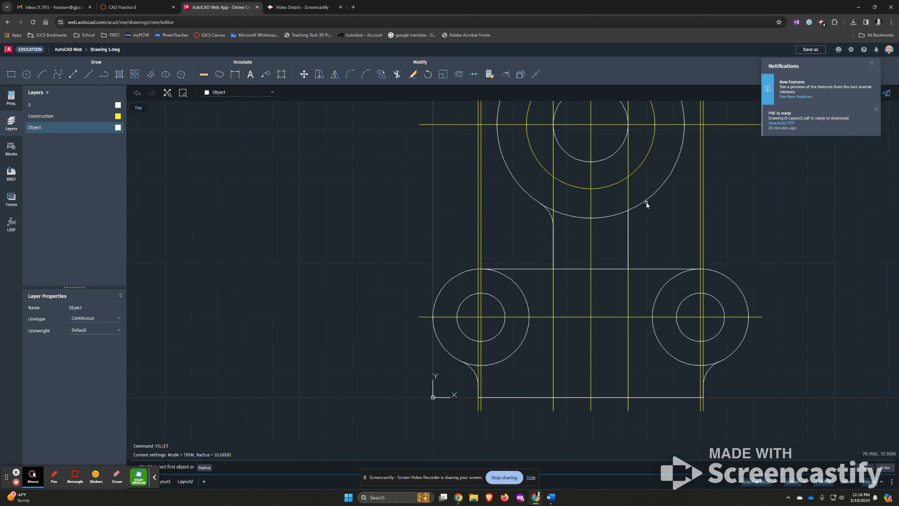
{"action": "left_click", "coordinate": [646, 202]}
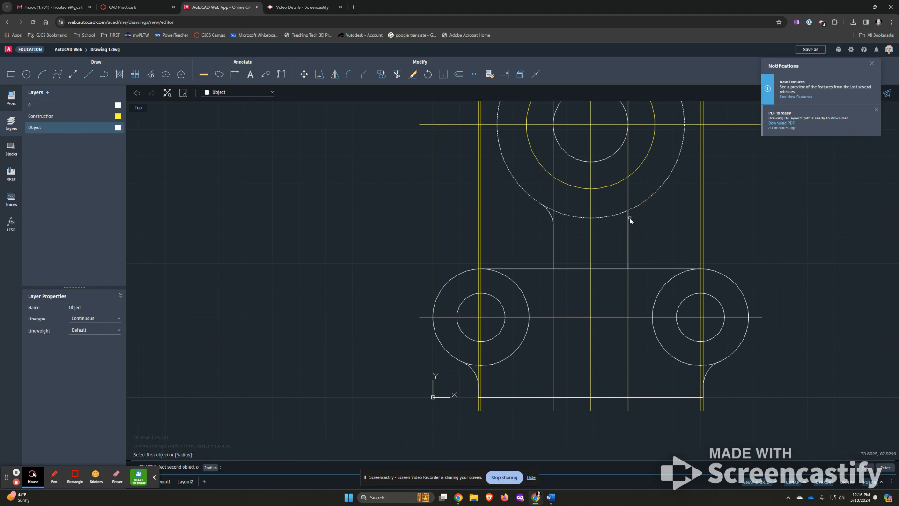
{"action": "left_click", "coordinate": [628, 220]}
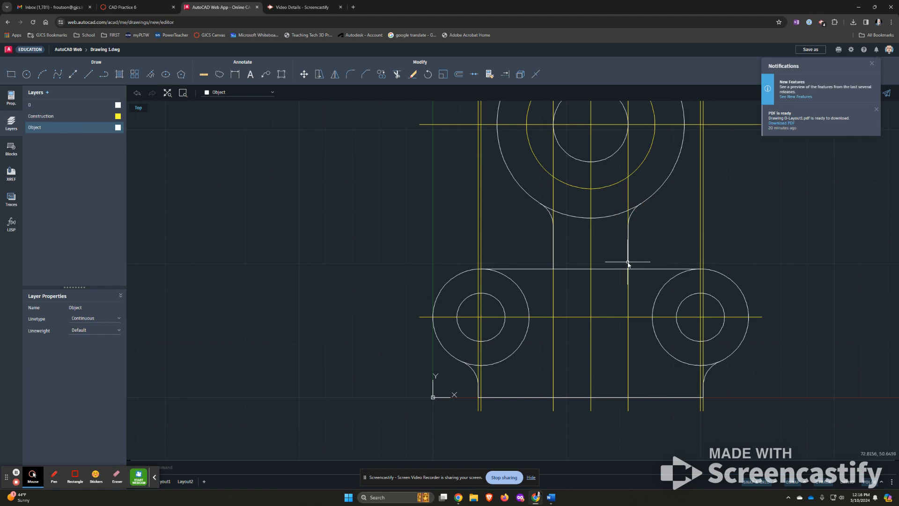
Step: Check the lower neck radius in CAD Practice Drawing 3 in Word and fillet the neck's left edge to the horizontal line with radius 8
{"action": "key", "text": "Return"}
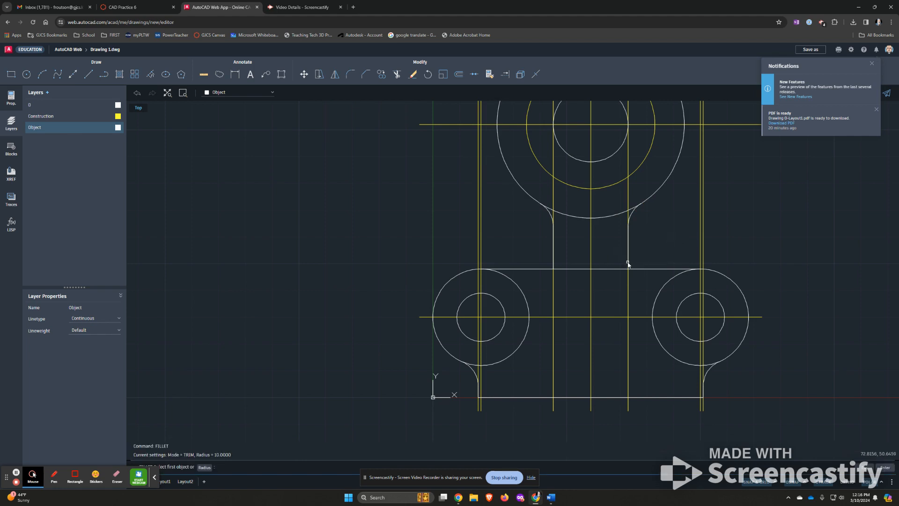
{"action": "left_click", "coordinate": [205, 468]}
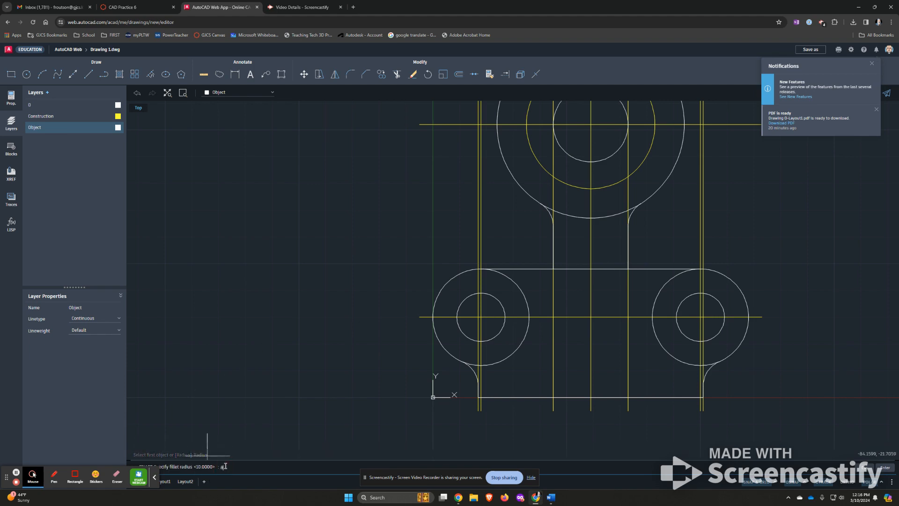
{"action": "key", "text": "alt+Tab"}
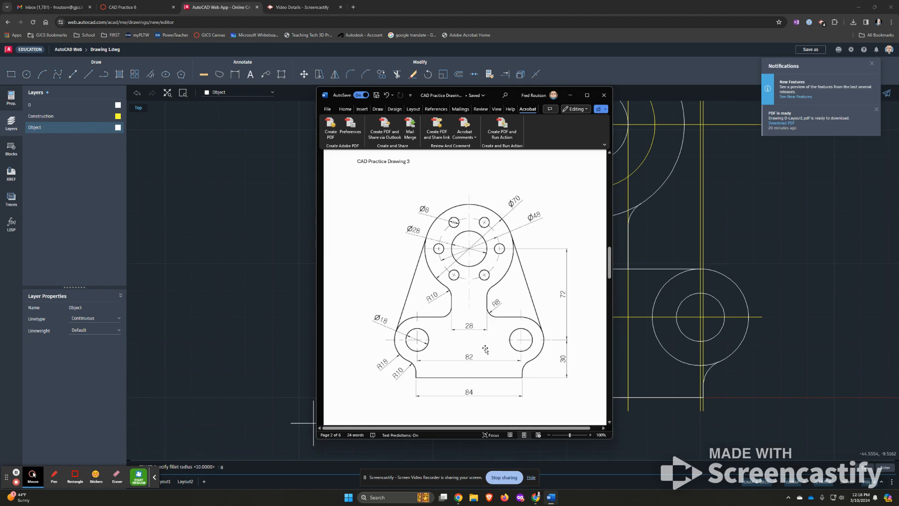
{"action": "key", "text": "alt+Tab"}
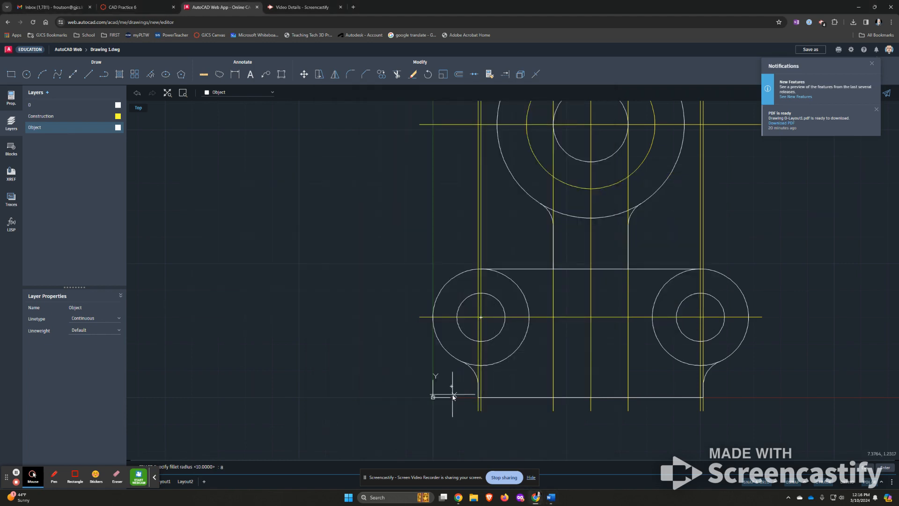
{"action": "key", "text": "Return"}
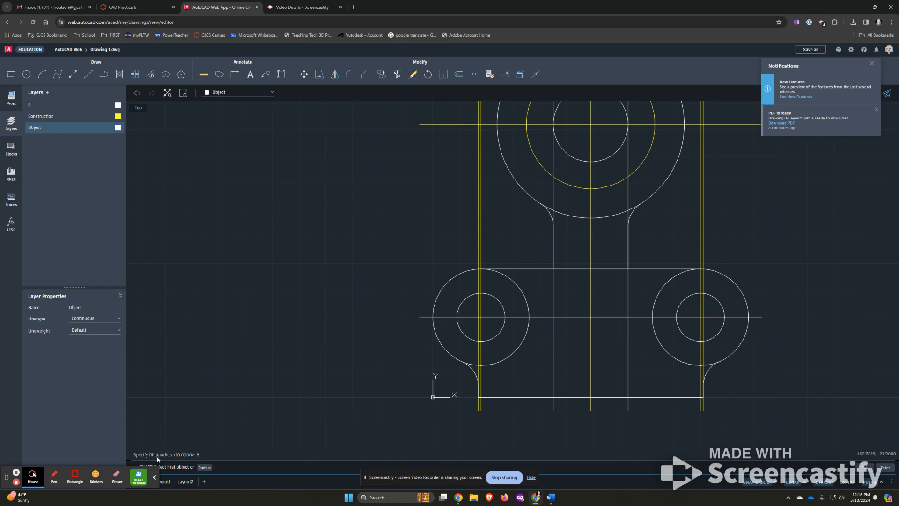
{"action": "left_click", "coordinate": [554, 259]}
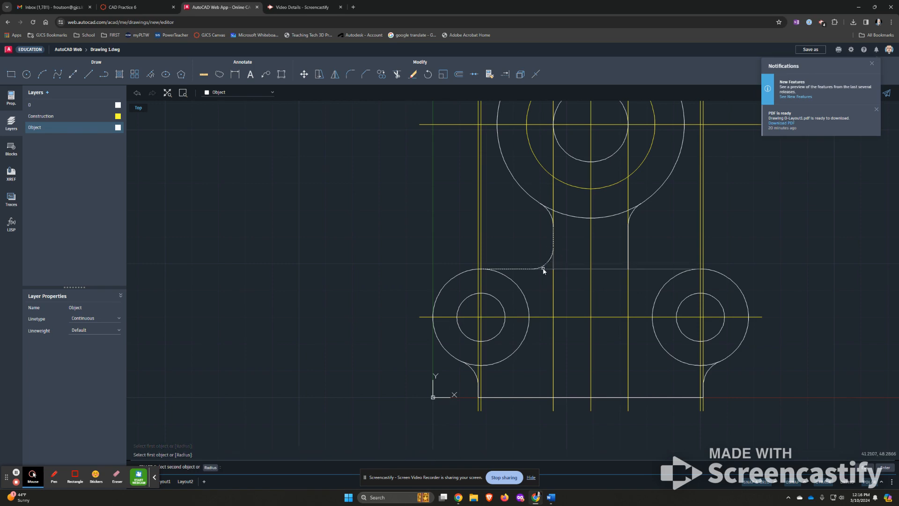
{"action": "left_click", "coordinate": [543, 270]}
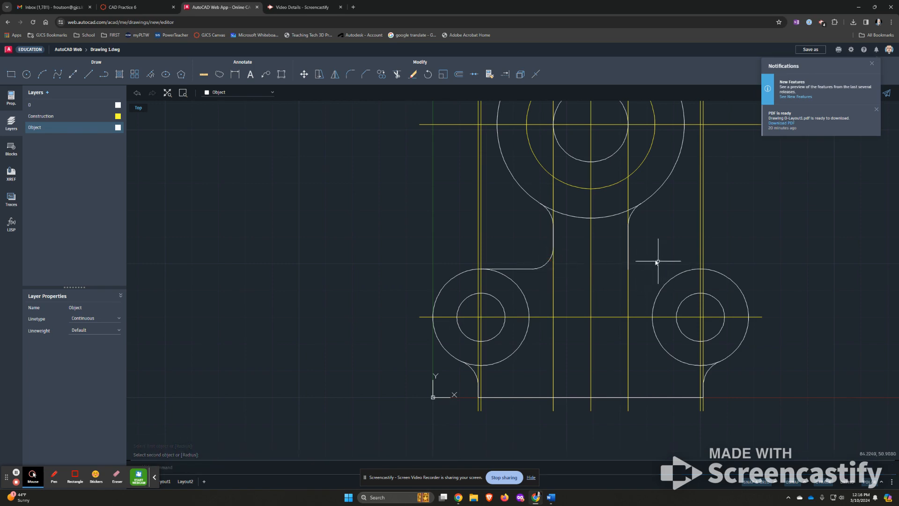
Step: Draw a horizontal line from the lower end of the neck's right edge to the top of the right lower outer circle
{"action": "left_click", "coordinate": [628, 250]}
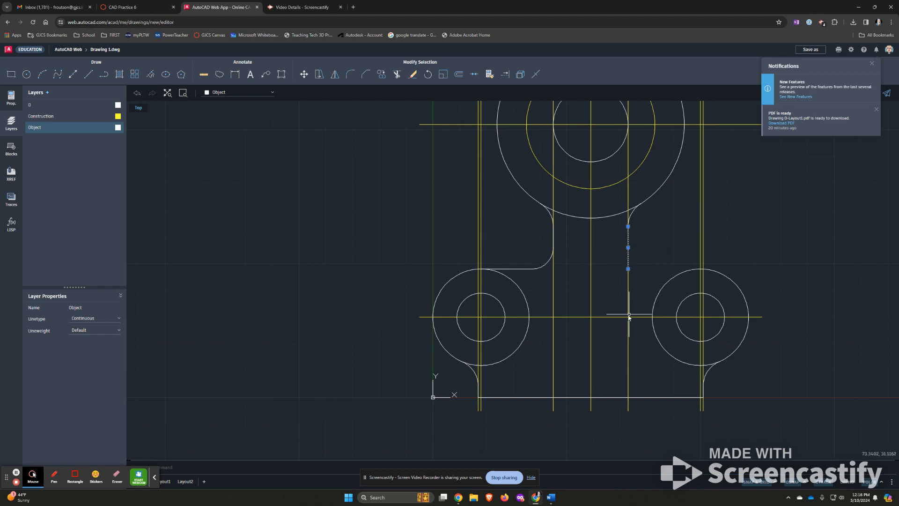
{"action": "left_click", "coordinate": [386, 349]}
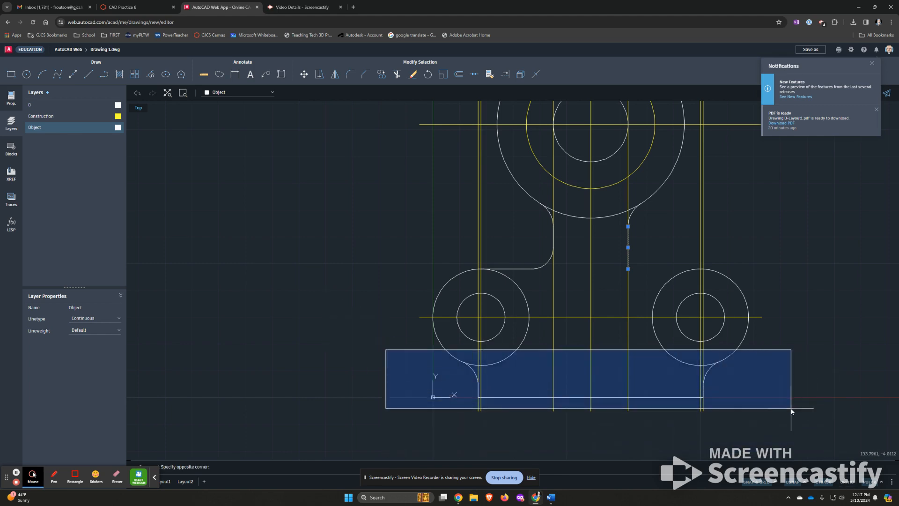
{"action": "type", "text": "l"}
{"action": "key", "text": "Return"}
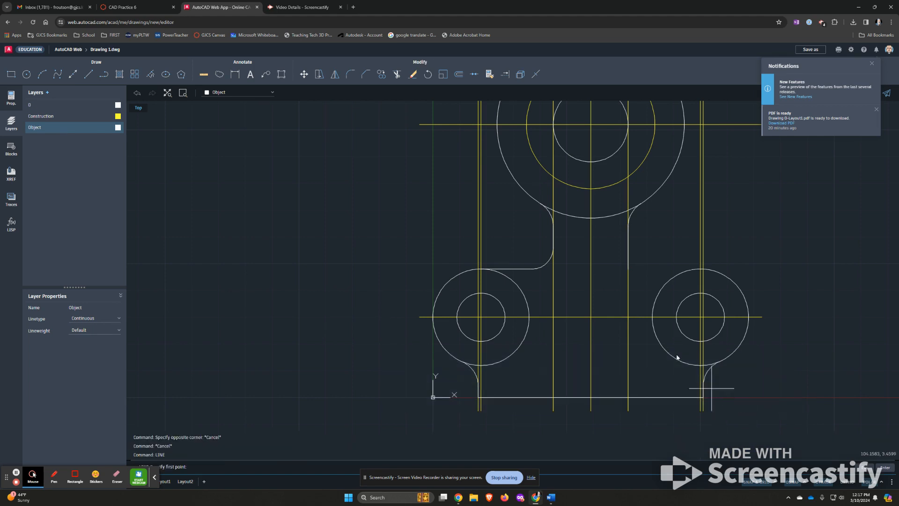
{"action": "left_click", "coordinate": [629, 270]}
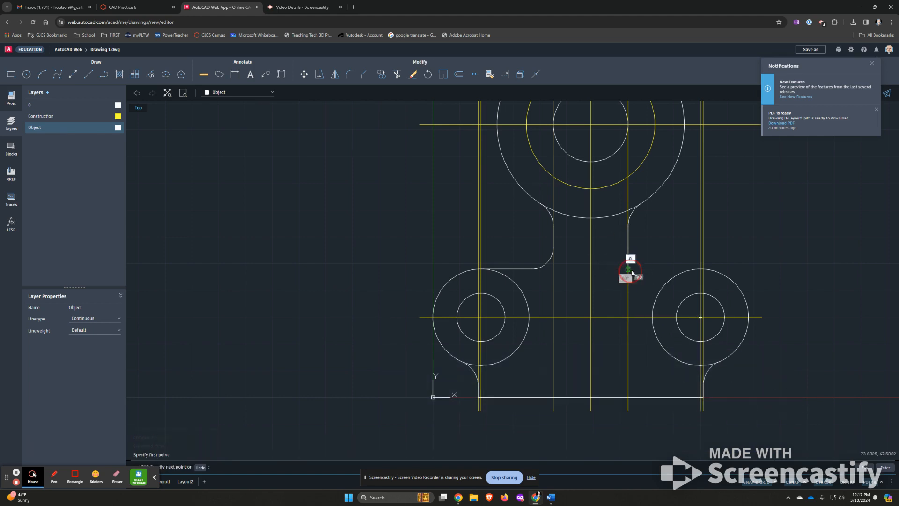
{"action": "left_click", "coordinate": [700, 270]}
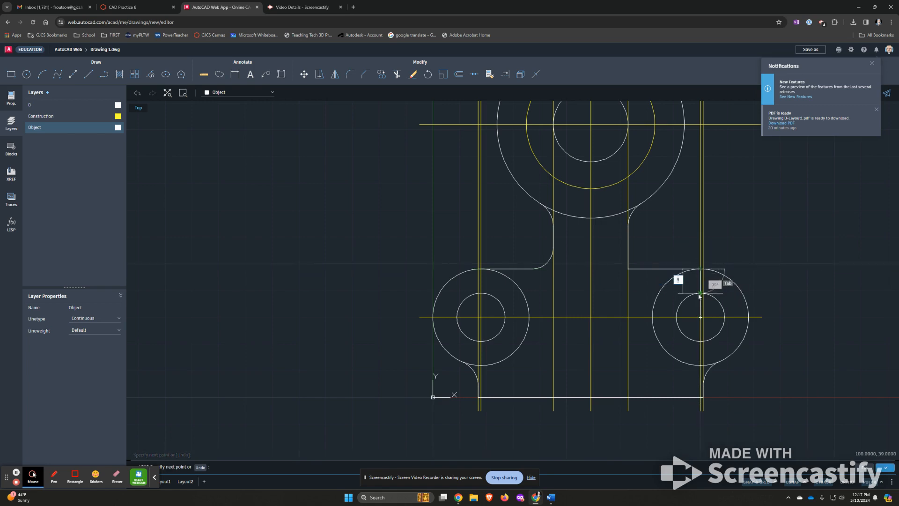
{"action": "key", "text": "Return"}
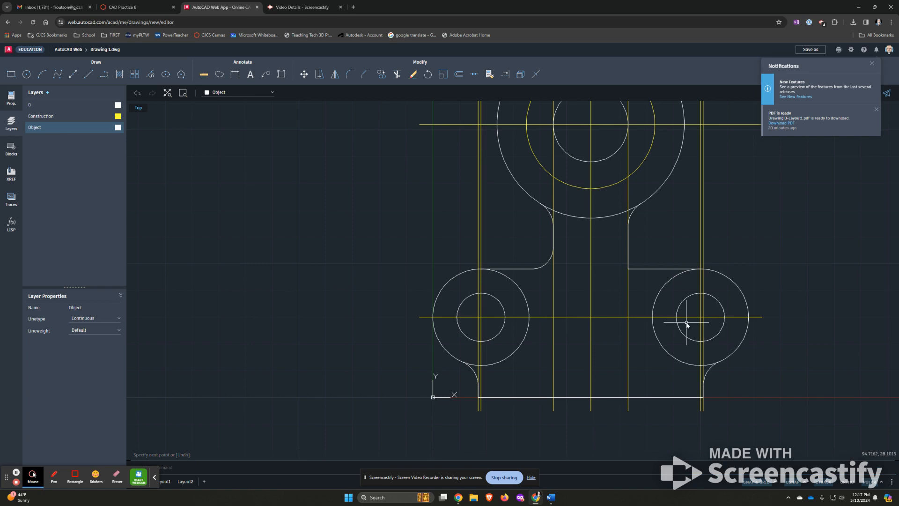
Step: Fillet the neck's right edge to the new horizontal line with radius 8
{"action": "type", "text": "f"}
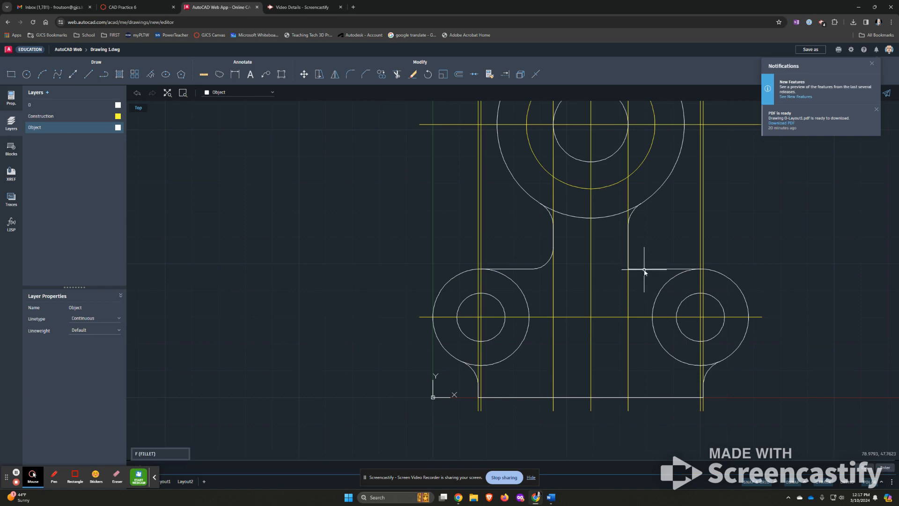
{"action": "key", "text": "Return"}
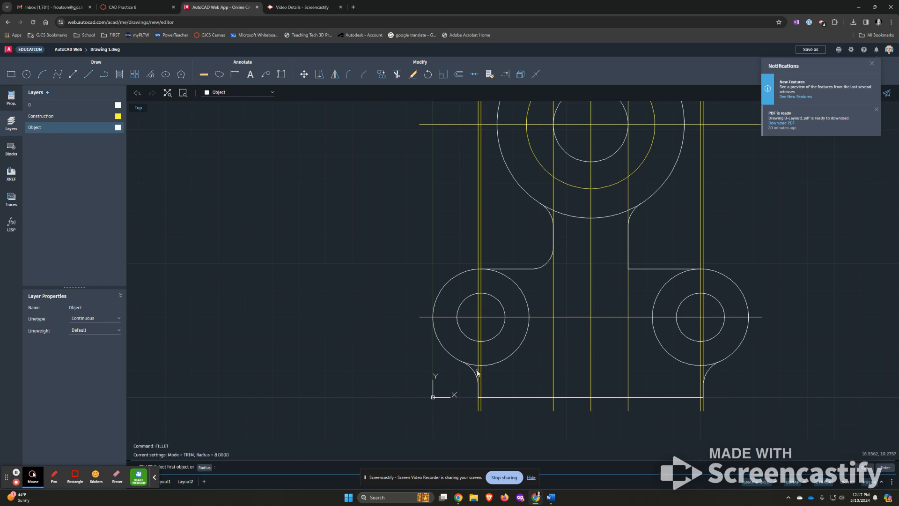
{"action": "left_click", "coordinate": [629, 259]}
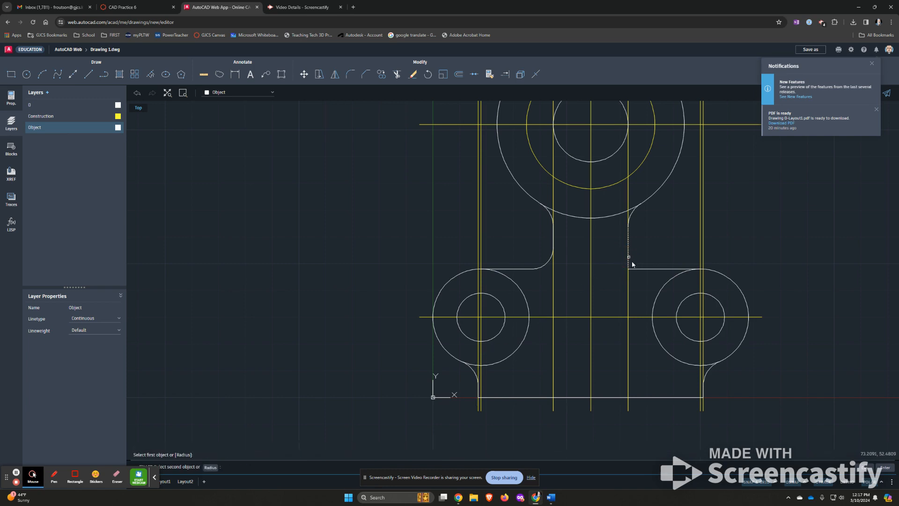
{"action": "left_click", "coordinate": [638, 270]}
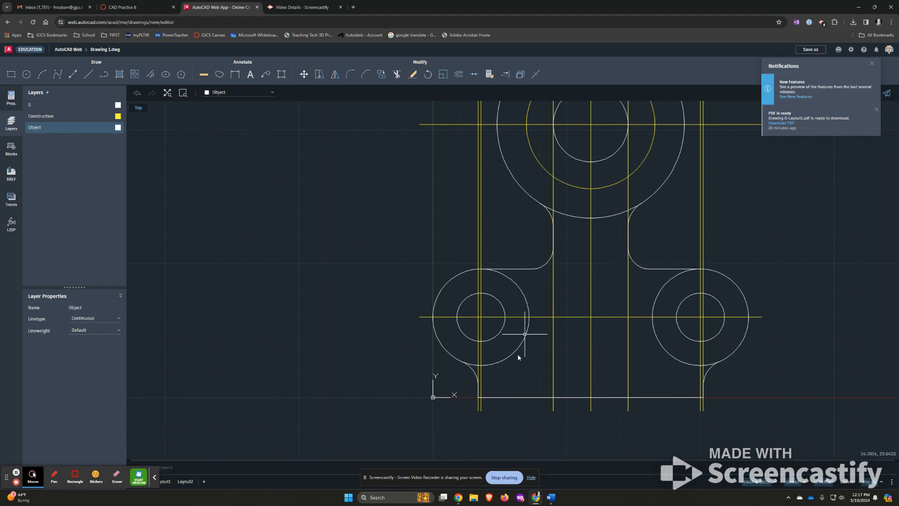
Step: Trim away the inner half of the left lower outer circle and its remaining piece beyond the base fillet
{"action": "left_click", "coordinate": [397, 76]}
{"action": "left_click", "coordinate": [520, 293]}
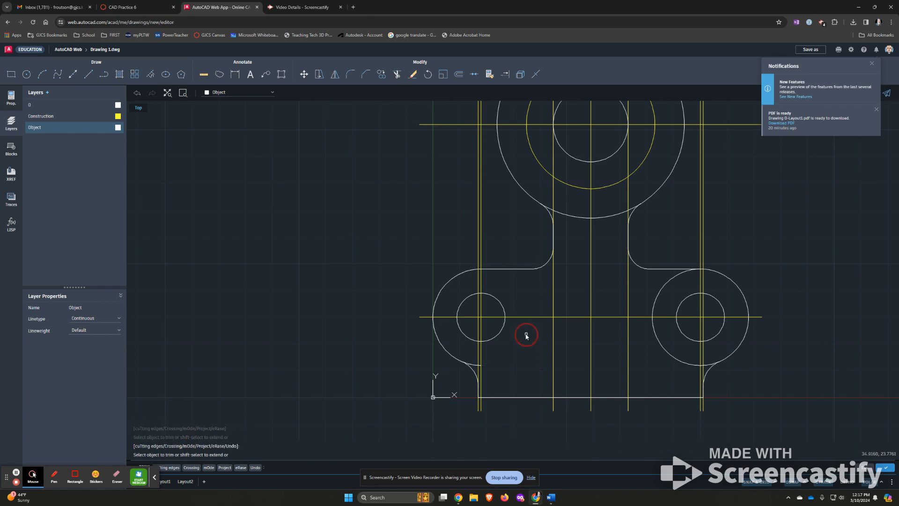
{"action": "scroll", "coordinate": [480, 372], "scroll_direction": "up", "scroll_amount": 4}
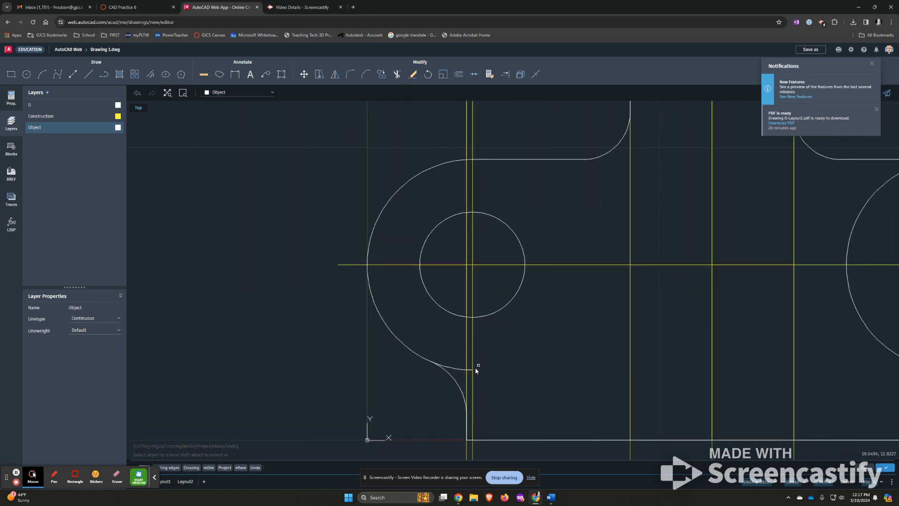
{"action": "left_click", "coordinate": [470, 370]}
{"action": "left_click", "coordinate": [452, 369]}
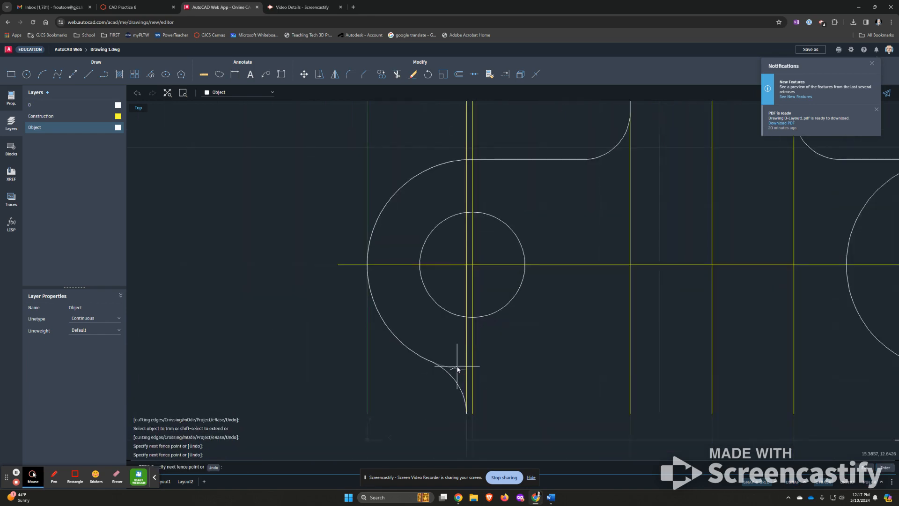
{"action": "key", "text": "Return"}
Step: Trim the right lower outer circle between the base fillet and the upper horizontal line, removing its inner portion
{"action": "scroll", "coordinate": [661, 276], "scroll_direction": "down", "scroll_amount": 5}
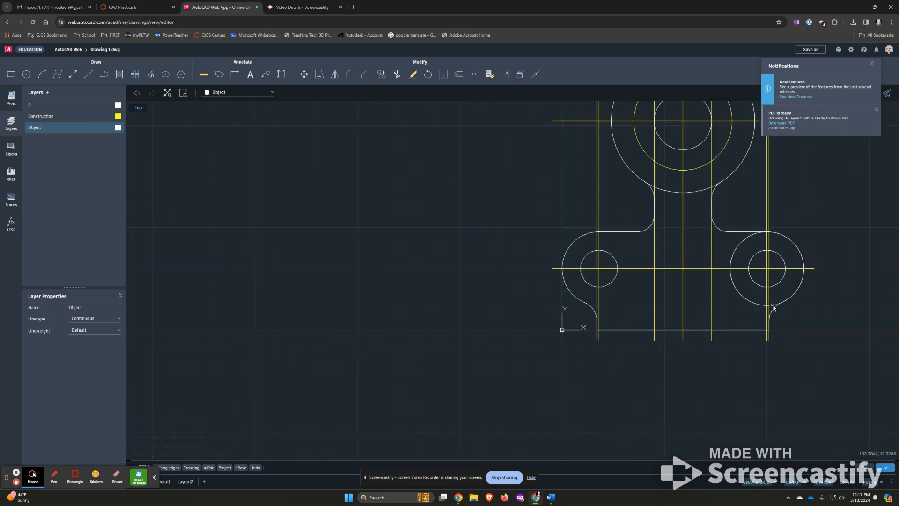
{"action": "left_click", "coordinate": [768, 307]}
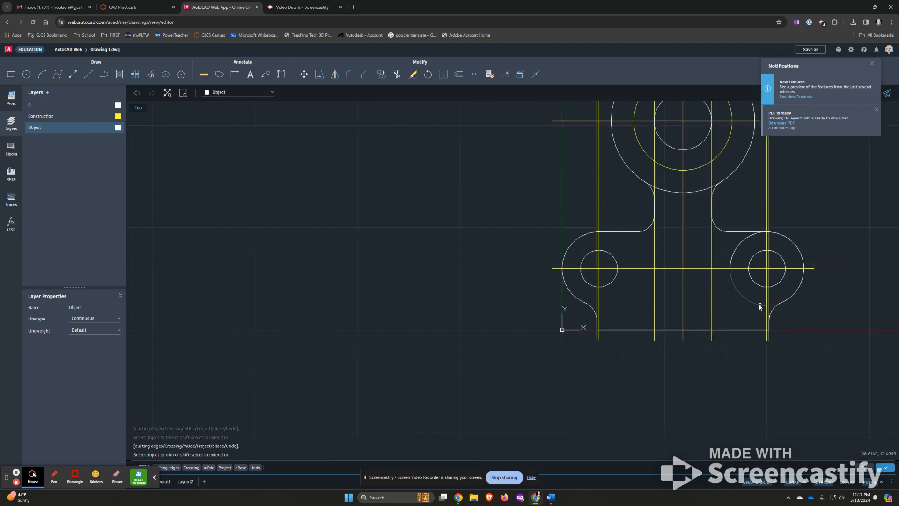
{"action": "left_click", "coordinate": [734, 254]}
Step: Trim the bottom arc of the large upper circle between the two neck fillets
{"action": "scroll", "coordinate": [721, 321], "scroll_direction": "down", "scroll_amount": 2}
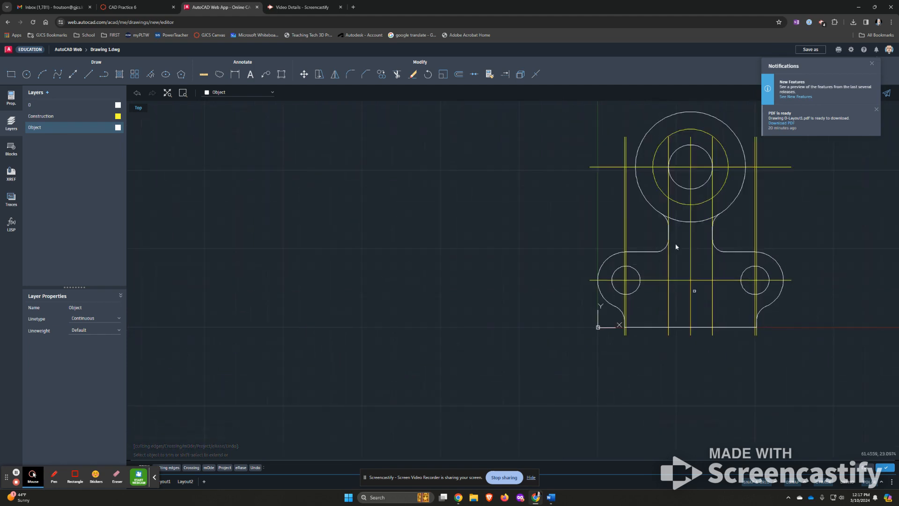
{"action": "left_click", "coordinate": [669, 219]}
{"action": "left_click", "coordinate": [678, 220]}
{"action": "left_click", "coordinate": [705, 222]}
{"action": "left_click", "coordinate": [704, 221]}
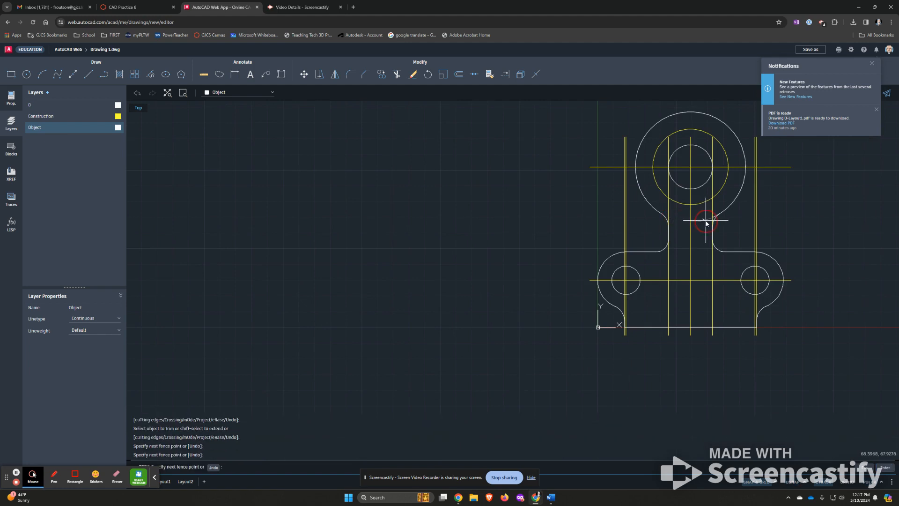
{"action": "left_click", "coordinate": [714, 218]}
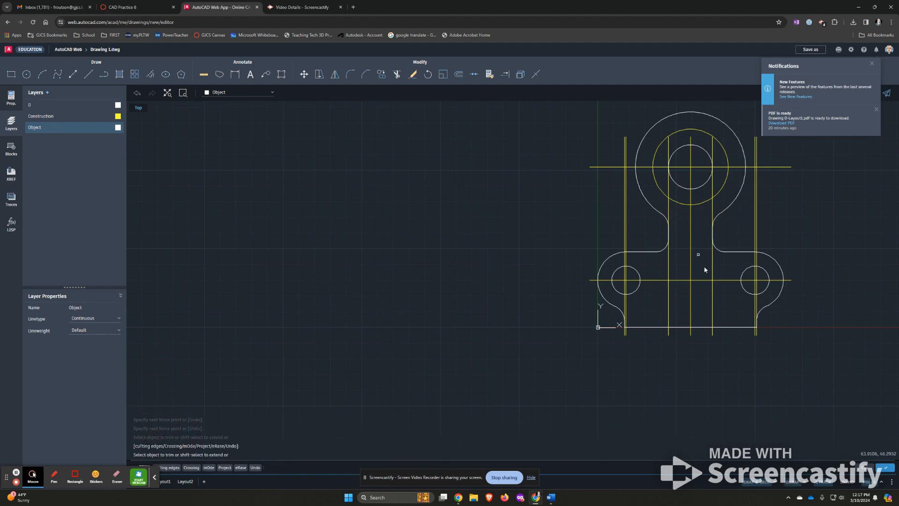
Step: Examine the small hole pattern and the slanted side lines in CAD Practice Drawing 3 in Word
{"action": "scroll", "coordinate": [672, 266], "scroll_direction": "up", "scroll_amount": 1}
{"action": "scroll", "coordinate": [666, 266], "scroll_direction": "down", "scroll_amount": 1}
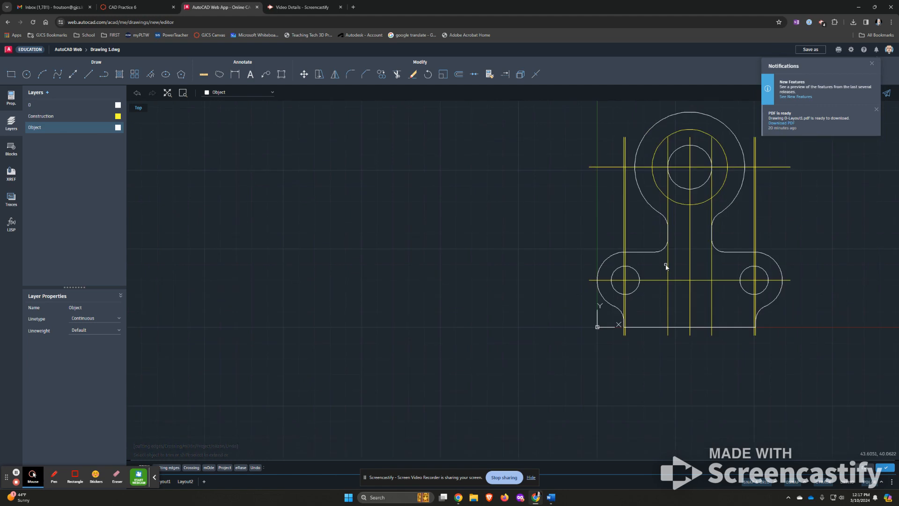
{"action": "key", "text": "alt+Tab"}
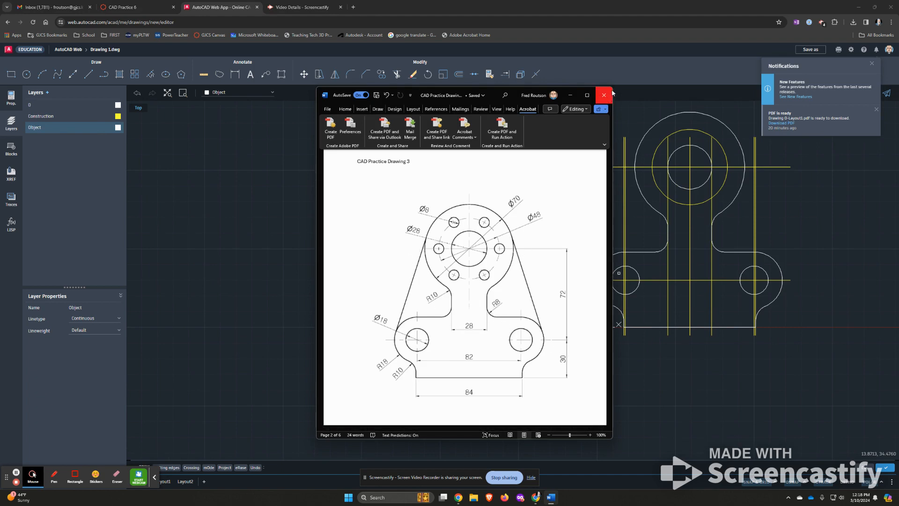
{"action": "left_click", "coordinate": [629, 210]}
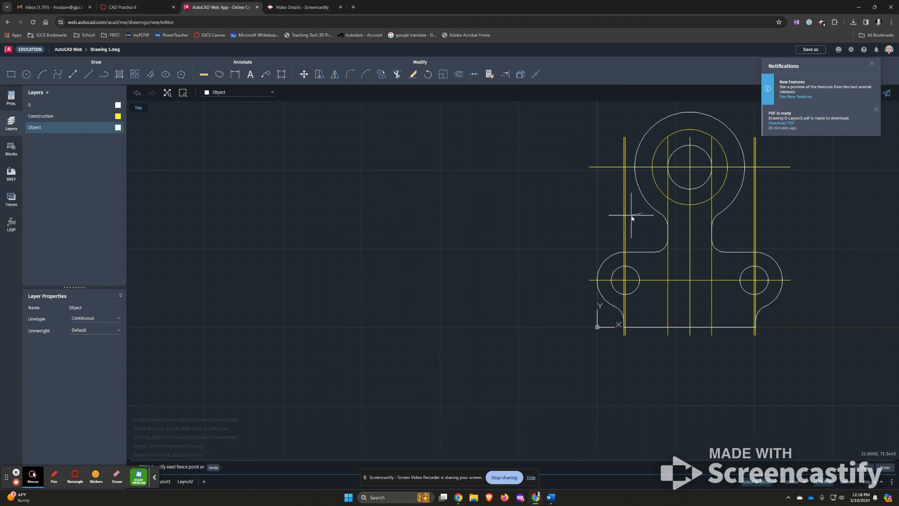
{"action": "key", "text": "alt+Tab"}
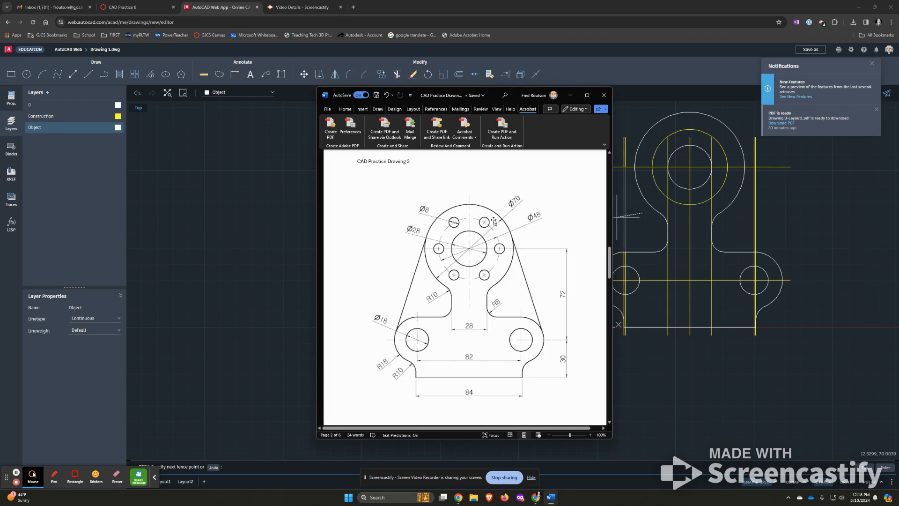
{"action": "left_click", "coordinate": [685, 341]}
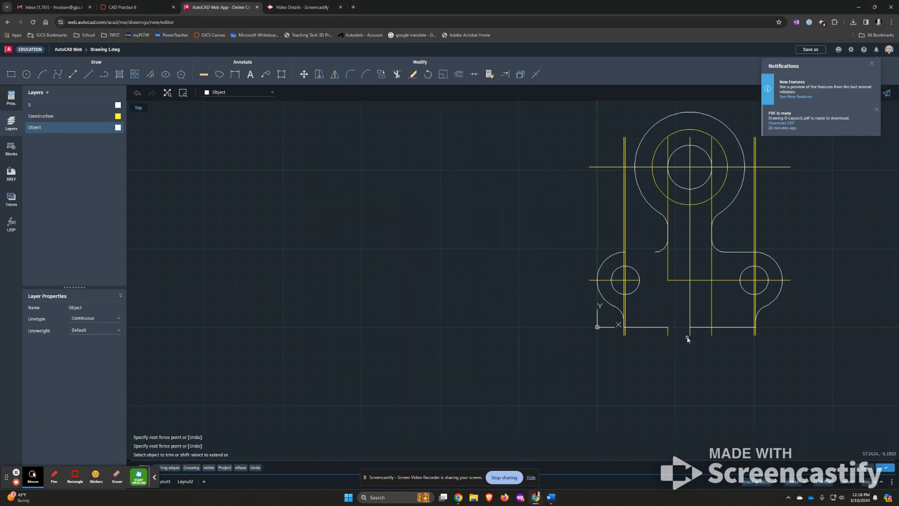
Step: Draw a radius 4 circle at the right-hand intersection of the yellow construction circle and the upper horizontal construction line
{"action": "left_click", "coordinate": [28, 76]}
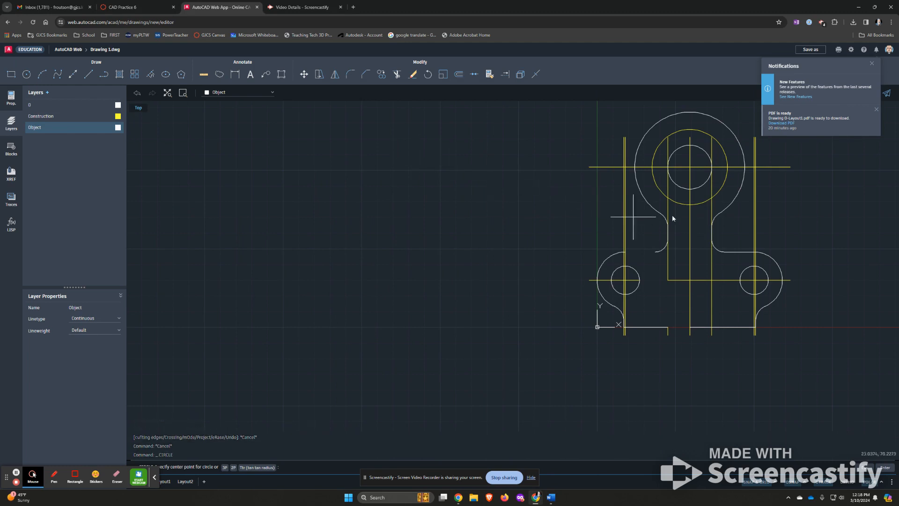
{"action": "left_click", "coordinate": [728, 168]}
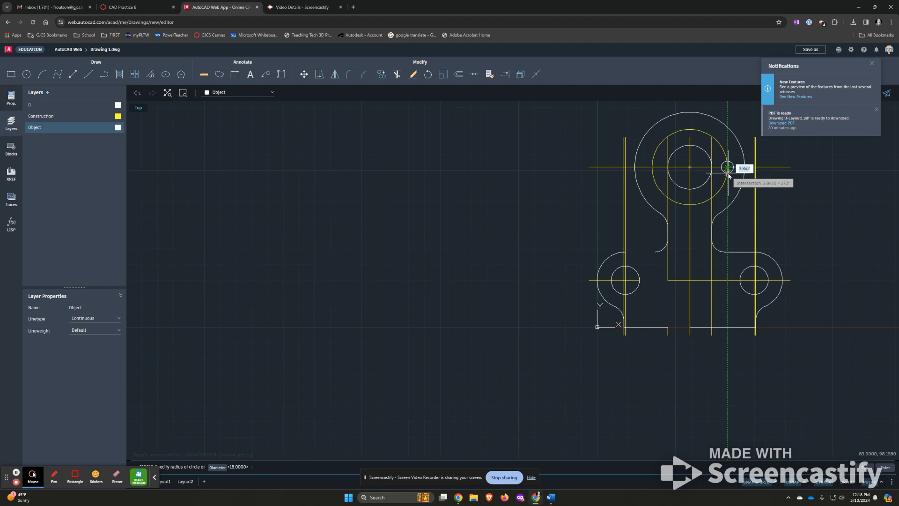
{"action": "type", "text": "4"}
{"action": "key", "text": "Return"}
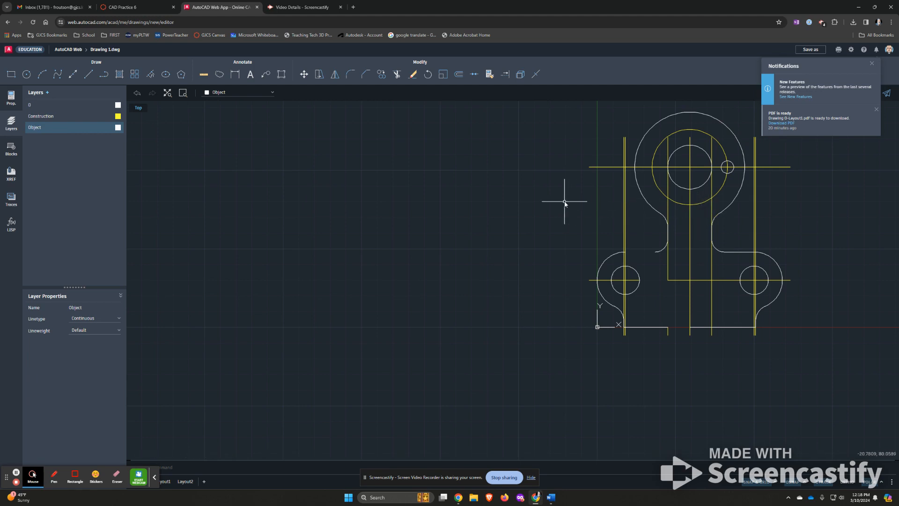
Step: Draw a horizontal line from the top end of the left lobe's arc to the end of the left neck fillet
{"action": "left_click", "coordinate": [88, 75]}
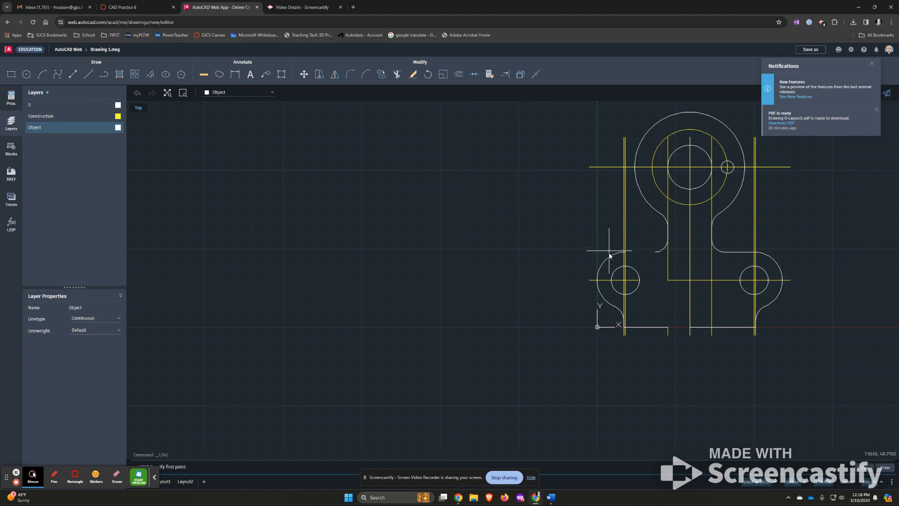
{"action": "scroll", "coordinate": [642, 255], "scroll_direction": "down", "scroll_amount": 4}
{"action": "scroll", "coordinate": [638, 270], "scroll_direction": "up", "scroll_amount": 7}
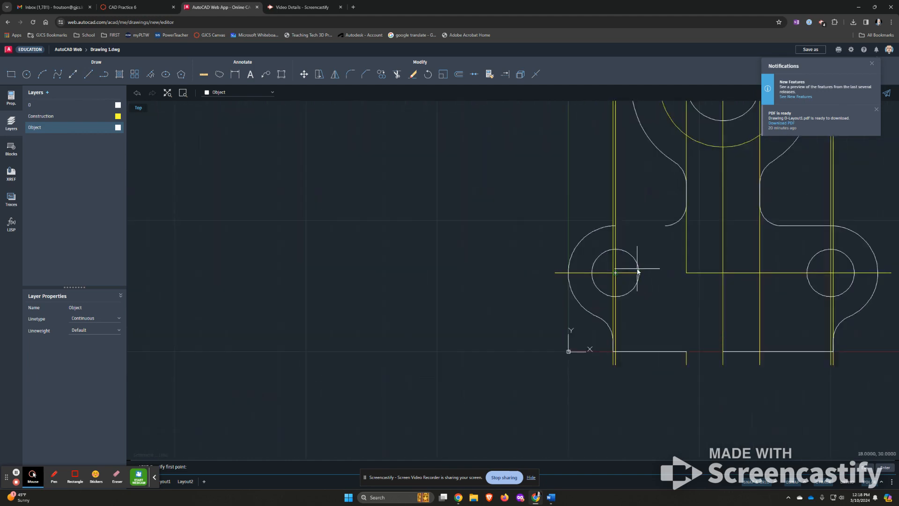
{"action": "left_click", "coordinate": [618, 228]}
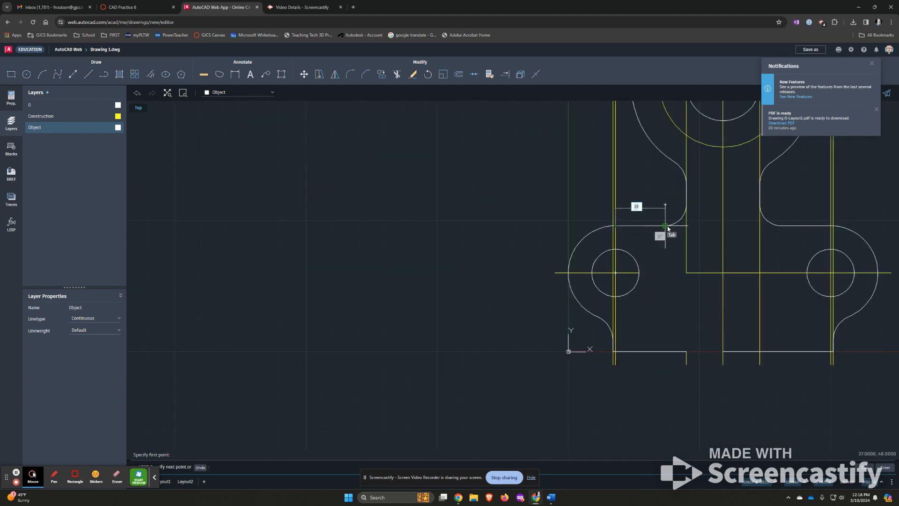
{"action": "left_click", "coordinate": [666, 226]}
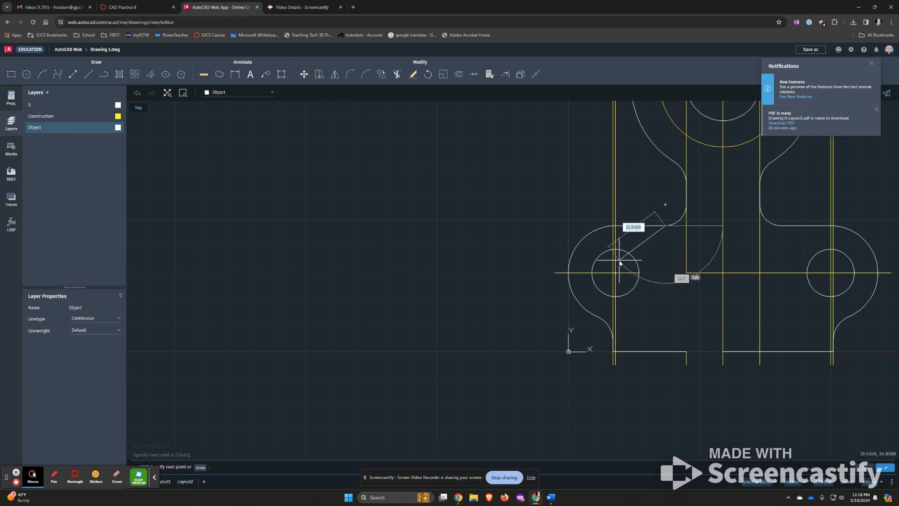
{"action": "key", "text": "Escape"}
{"action": "scroll", "coordinate": [628, 261], "scroll_direction": "up", "scroll_amount": 2}
{"action": "scroll", "coordinate": [698, 263], "scroll_direction": "down", "scroll_amount": 4}
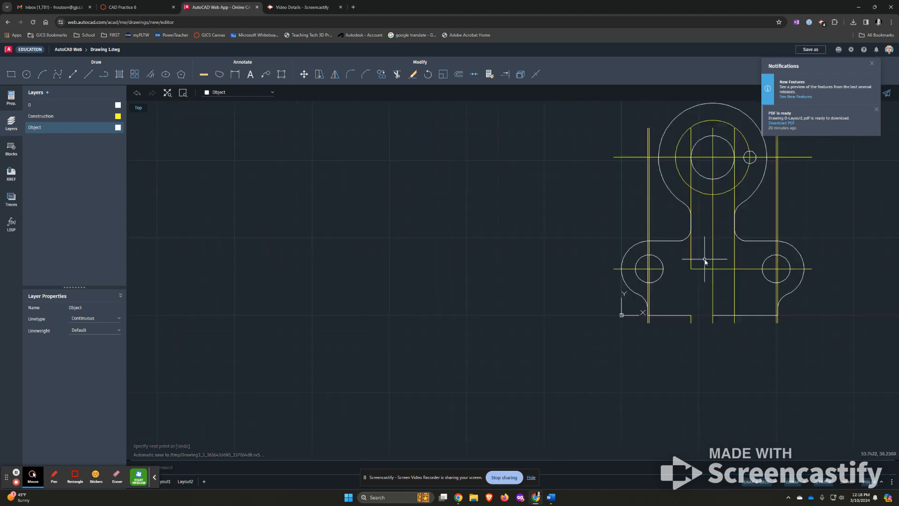
{"action": "scroll", "coordinate": [748, 171], "scroll_direction": "up", "scroll_amount": 3}
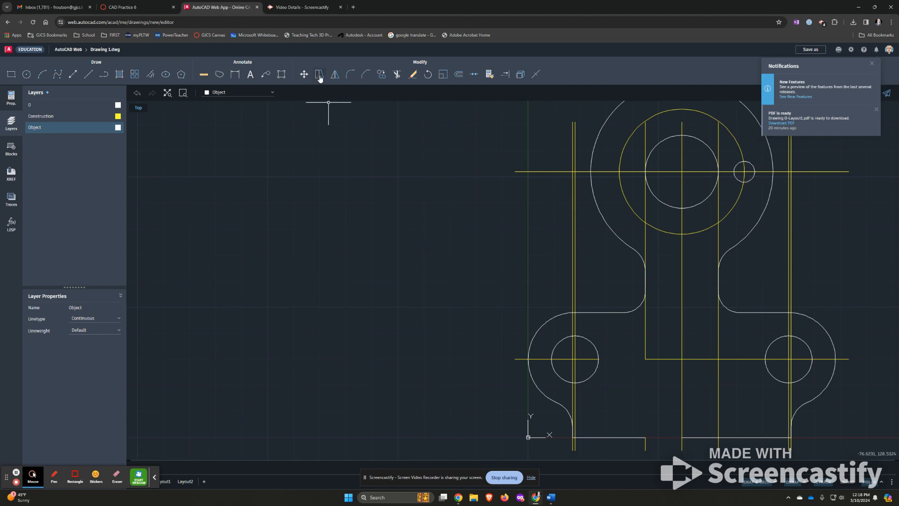
{"action": "left_click", "coordinate": [134, 74]}
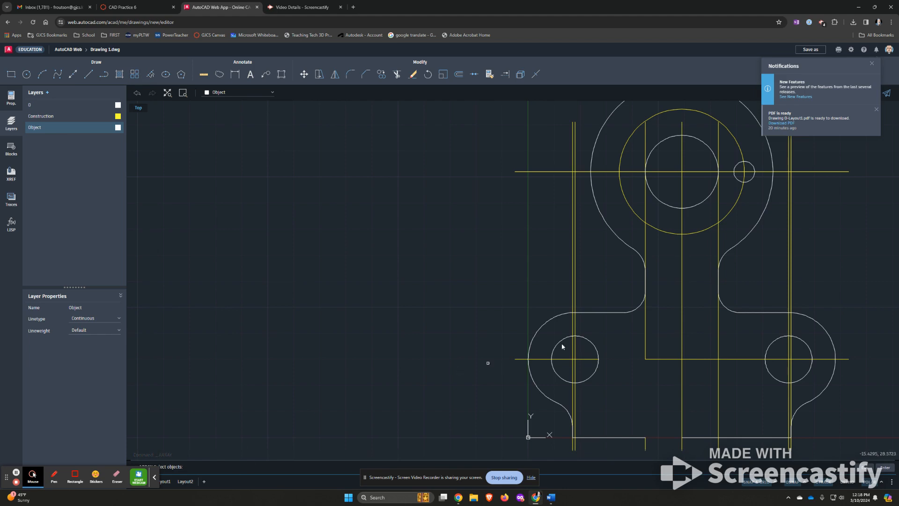
{"action": "left_click_drag", "start_coordinate": [761, 186], "coordinate": [729, 159]}
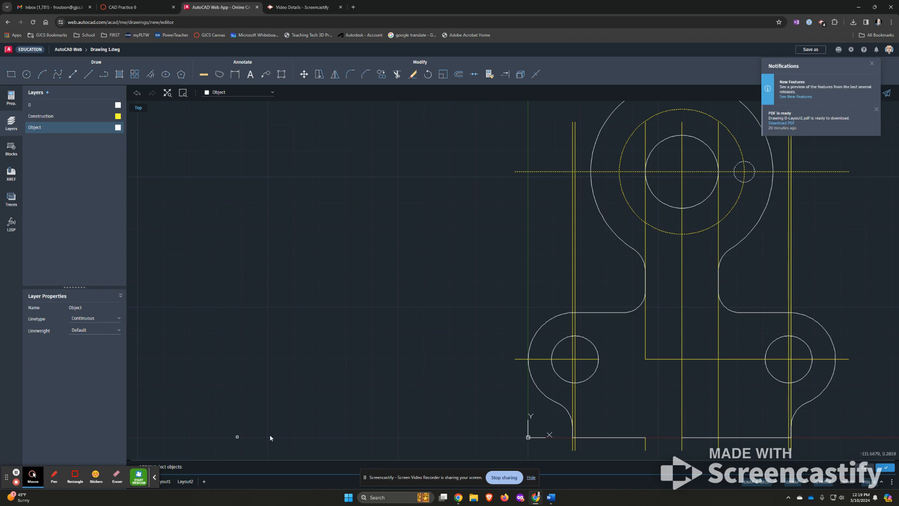
{"action": "left_click", "coordinate": [737, 202]}
{"action": "left_click", "coordinate": [726, 176]}
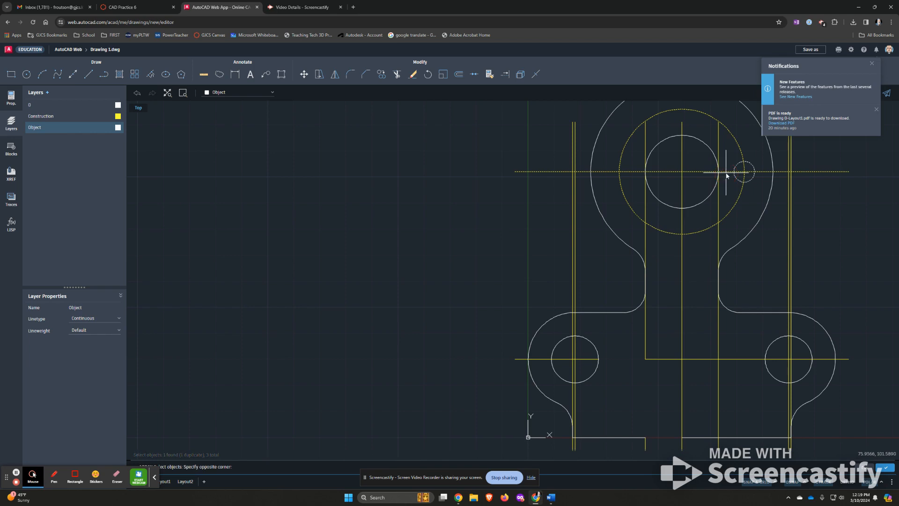
{"action": "left_click", "coordinate": [727, 170]}
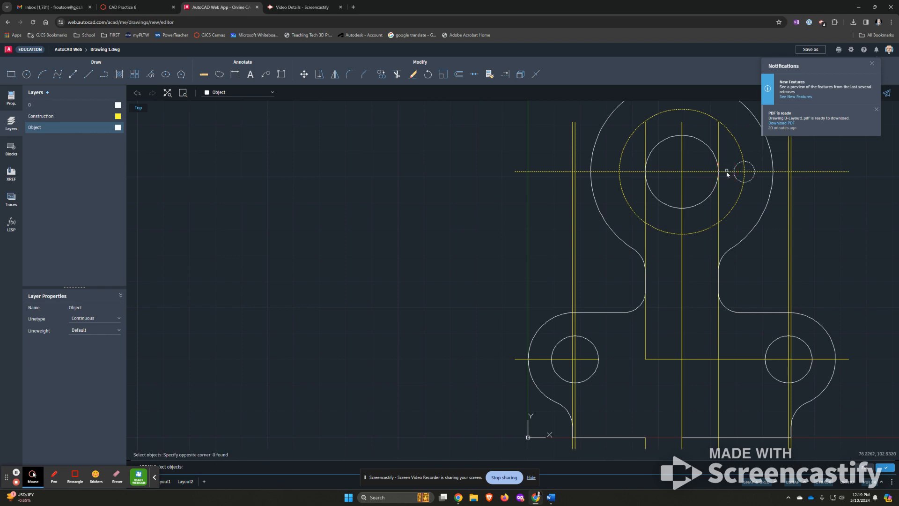
{"action": "left_click", "coordinate": [726, 172]}
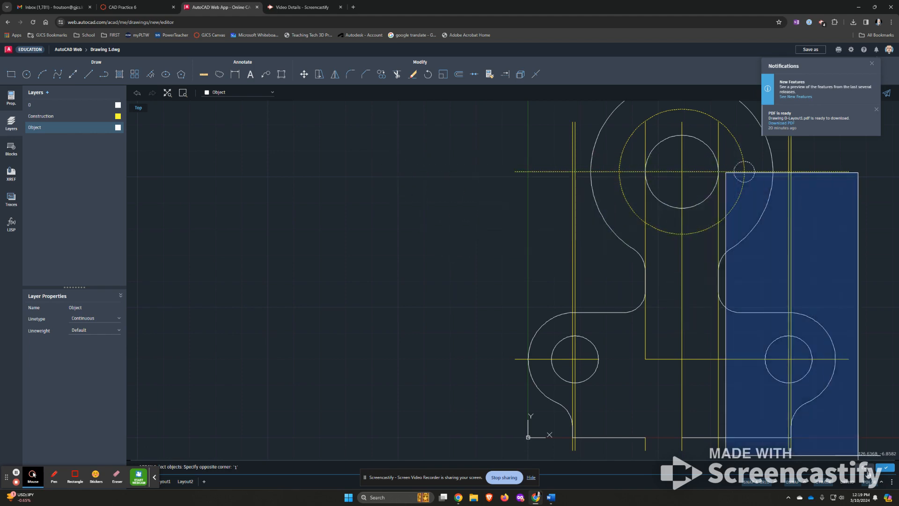
{"action": "key", "text": "Escape"}
{"action": "key", "text": "Escape"}
{"action": "key", "text": "Escape"}
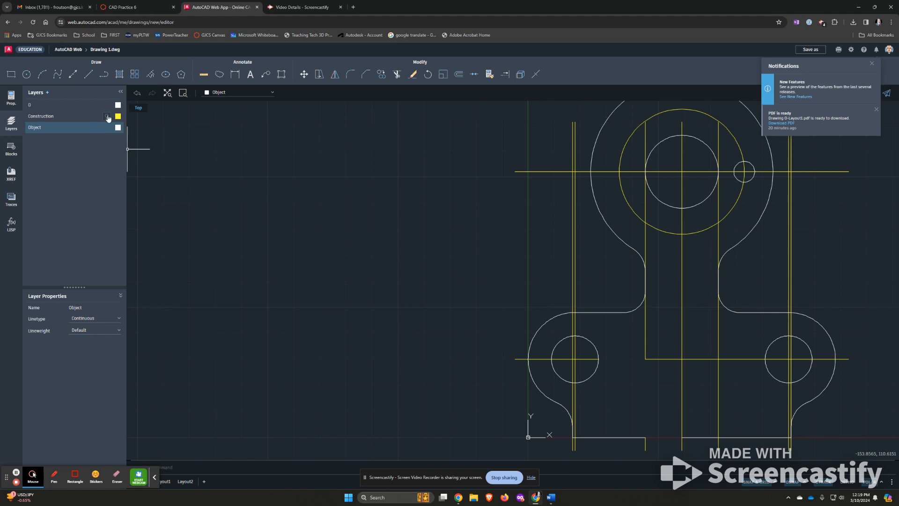
Step: Hide the Construction layer and create a polar array of the small circle about the center of the large upper hole
{"action": "left_click", "coordinate": [107, 117]}
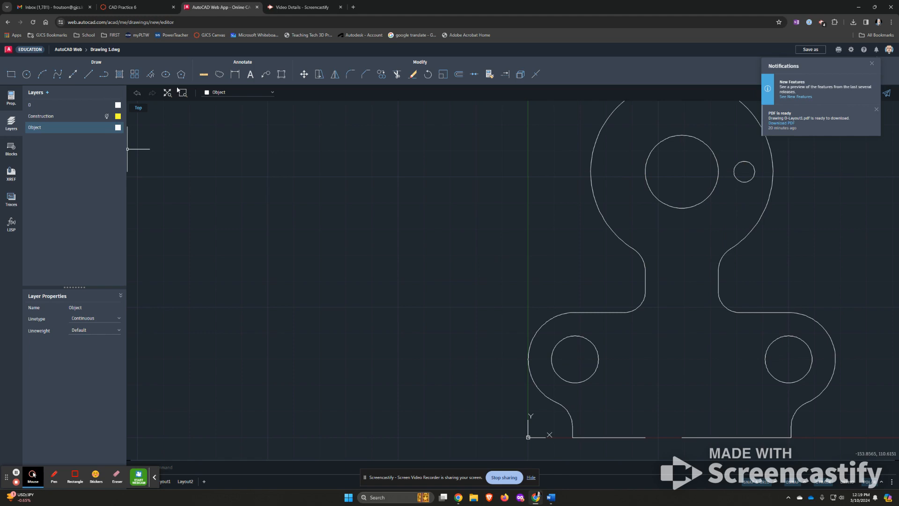
{"action": "left_click", "coordinate": [135, 74]}
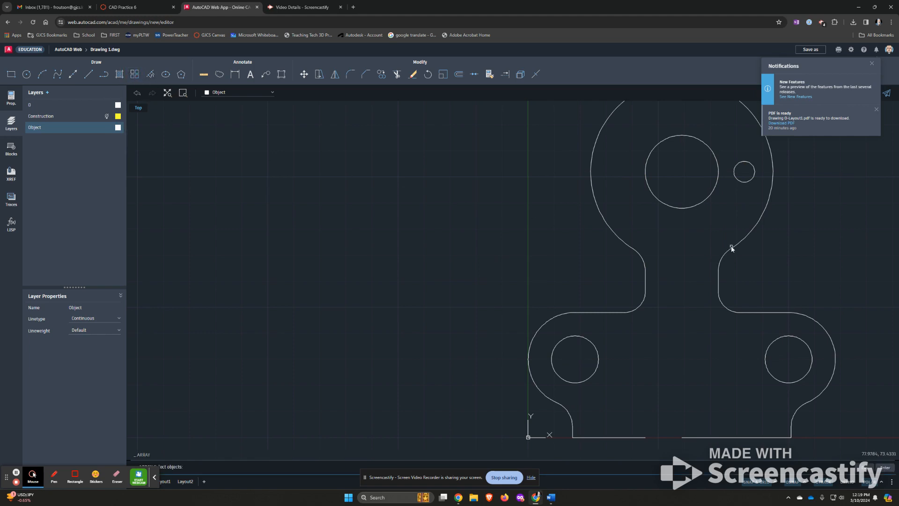
{"action": "left_click", "coordinate": [736, 174]}
{"action": "key", "text": "Return"}
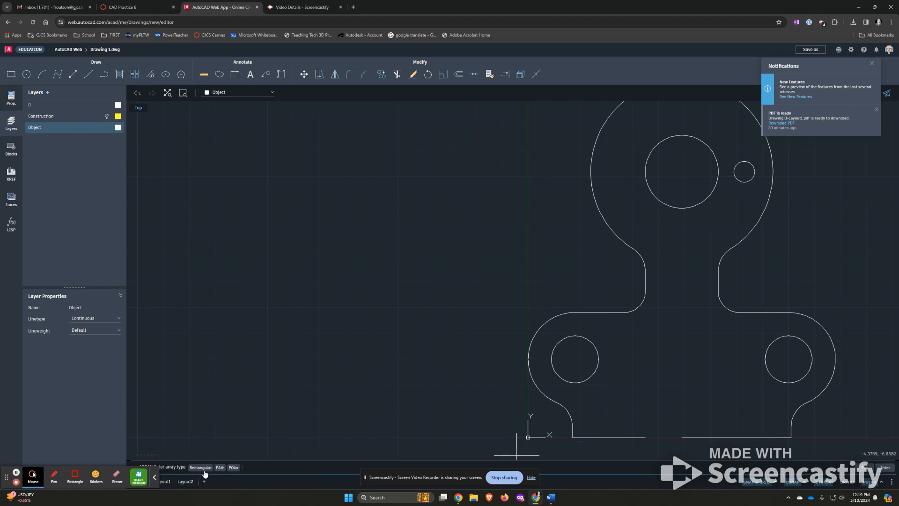
{"action": "left_click", "coordinate": [233, 468]}
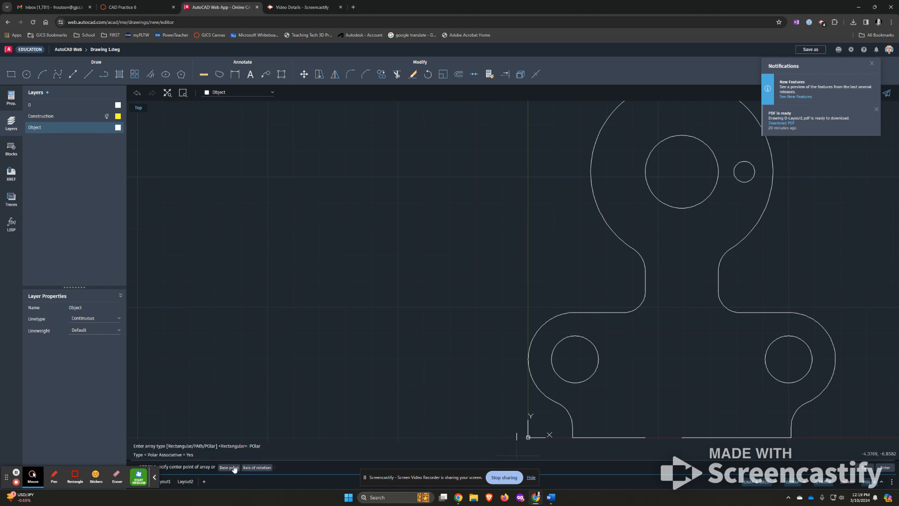
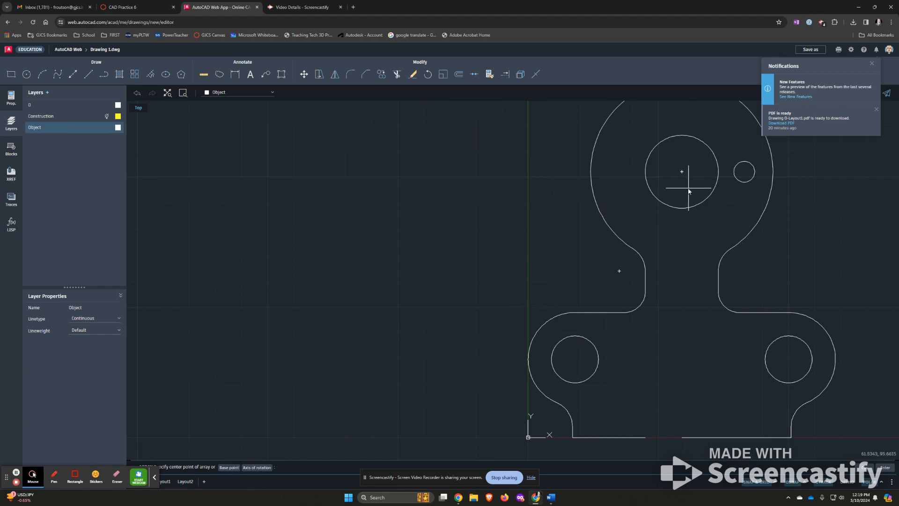
{"action": "left_click", "coordinate": [681, 172]}
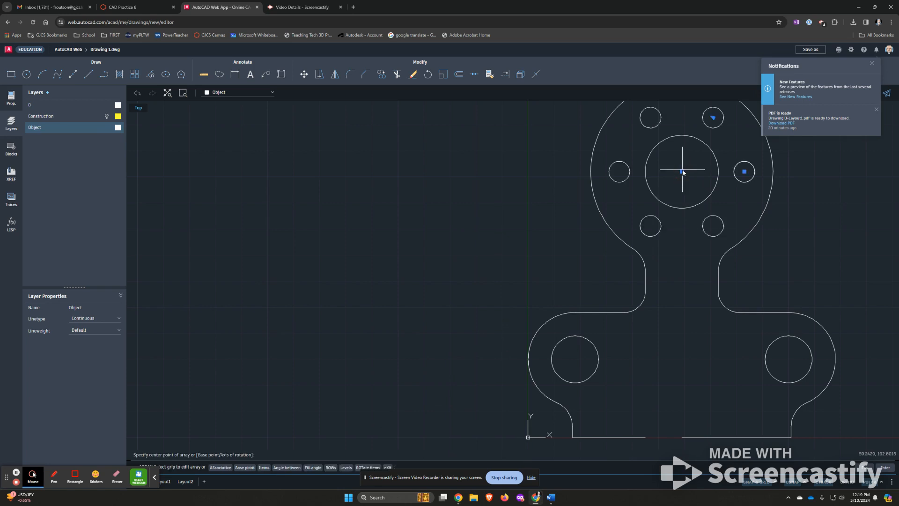
Step: Keep the number of items in the polar array at 6 and finish the array
{"action": "left_click", "coordinate": [264, 468]}
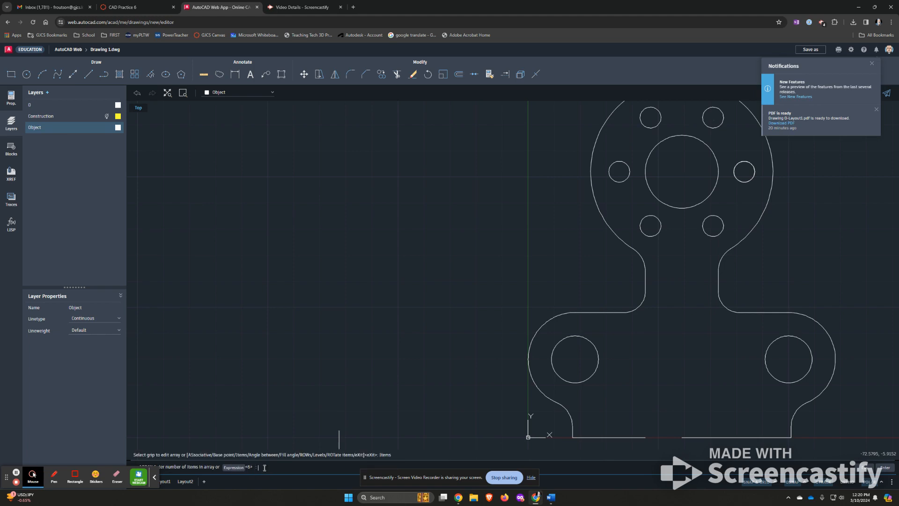
{"action": "left_click", "coordinate": [234, 467]}
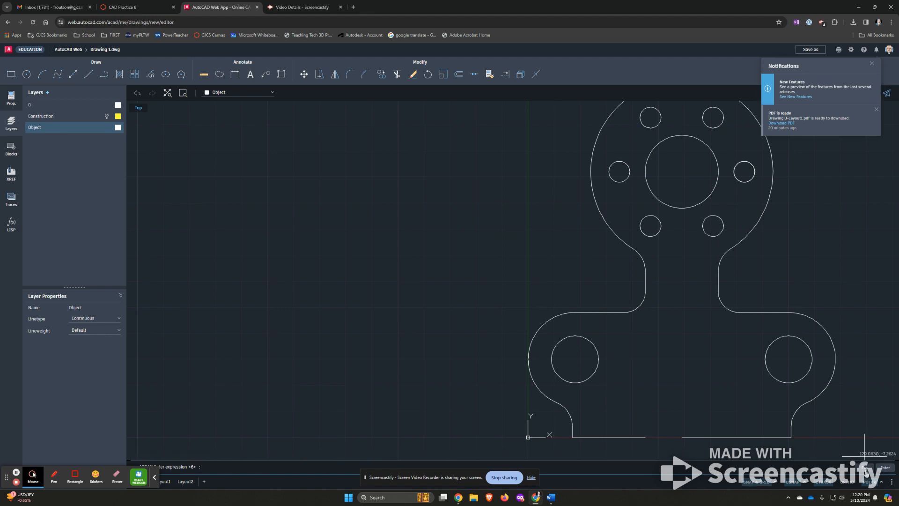
{"action": "left_click", "coordinate": [886, 469]}
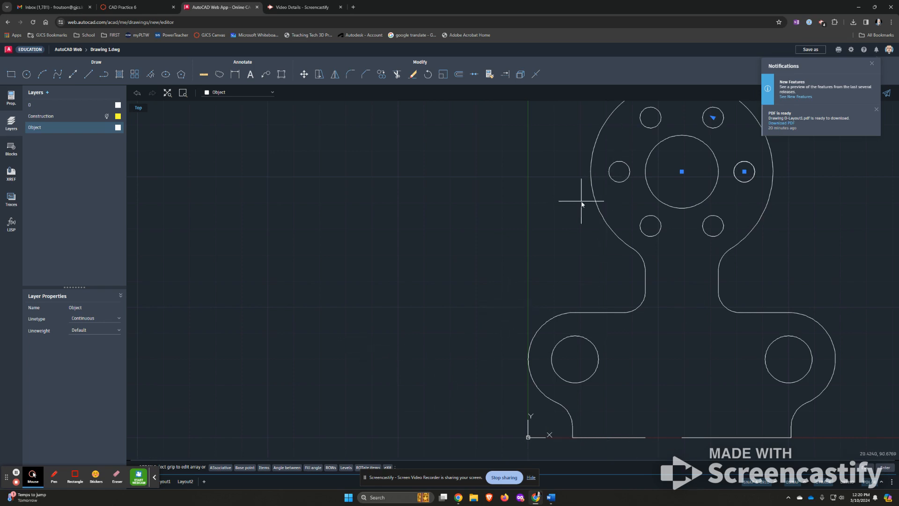
{"action": "scroll", "coordinate": [670, 443], "scroll_direction": "down", "scroll_amount": 2}
{"action": "scroll", "coordinate": [670, 443], "scroll_direction": "up", "scroll_amount": 4}
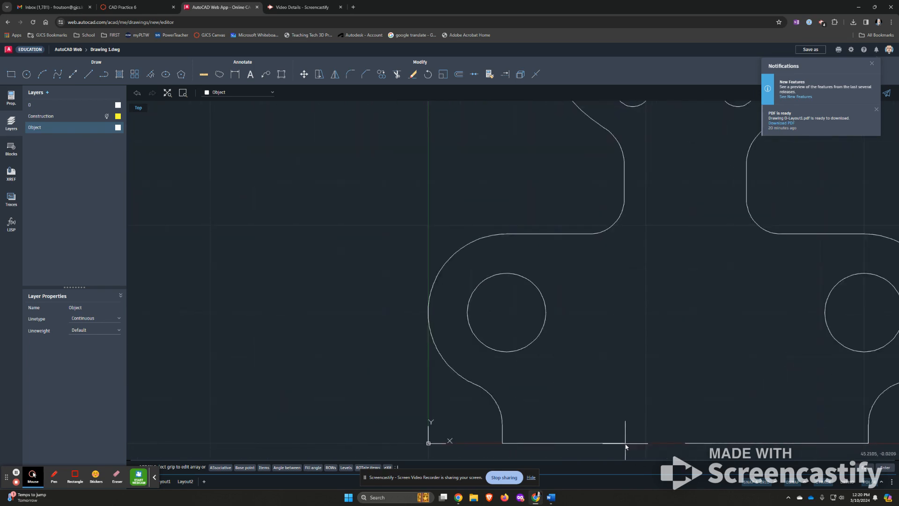
{"action": "key", "text": "Return"}
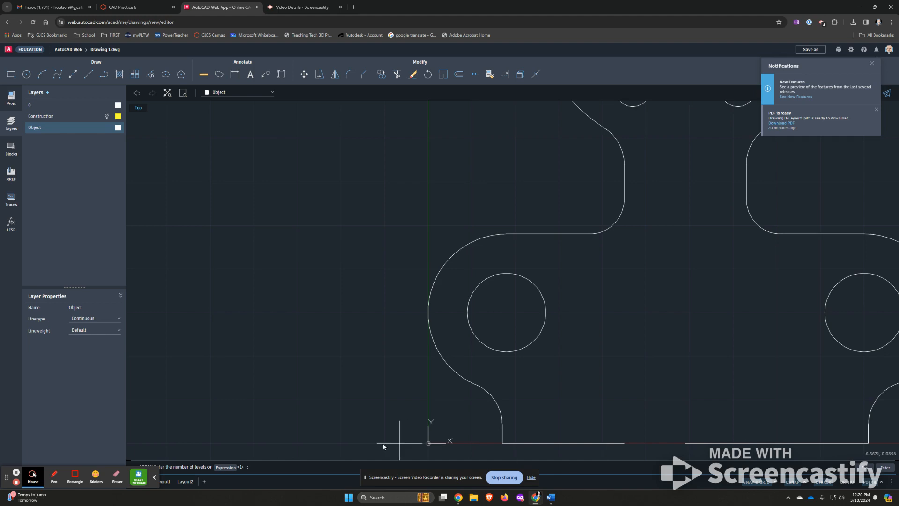
{"action": "key", "text": "Escape"}
{"action": "key", "text": "Escape"}
Step: Close the gap in the part's base edge with a line between the two open endpoints
{"action": "type", "text": "l"}
{"action": "key", "text": "Return"}
{"action": "left_click", "coordinate": [624, 443]}
{"action": "left_click", "coordinate": [677, 443]}
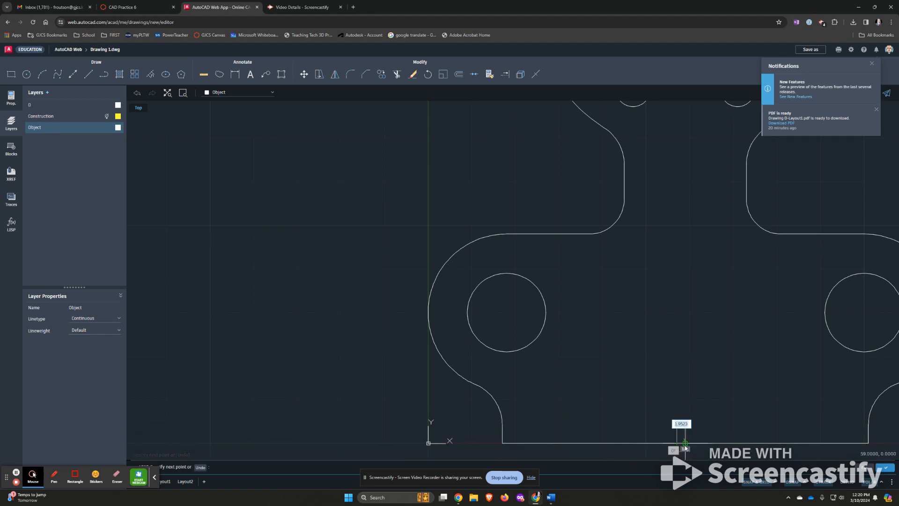
{"action": "left_click", "coordinate": [685, 443]}
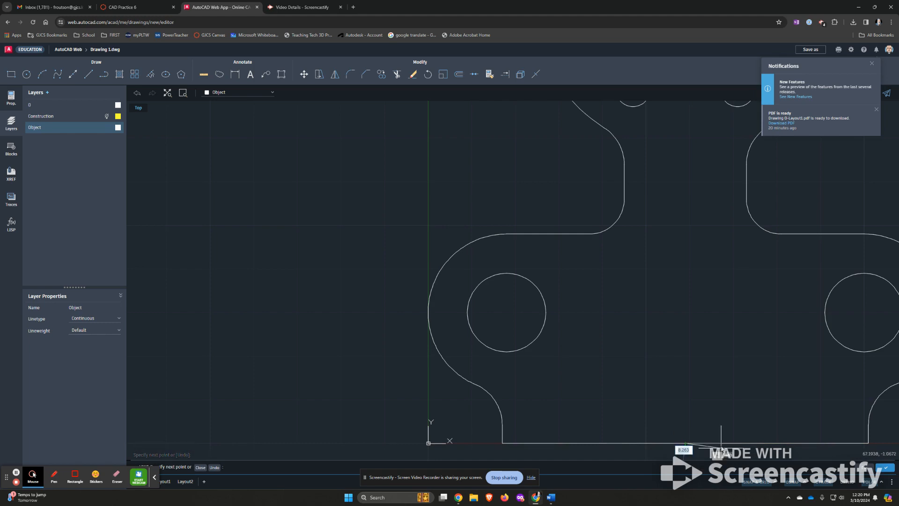
{"action": "key", "text": "Return"}
Step: Draw the left slanted side as a line tangent to the left lobe's outer arc and the large upper outer arc
{"action": "scroll", "coordinate": [729, 334], "scroll_direction": "up", "scroll_amount": 2}
{"action": "scroll", "coordinate": [729, 336], "scroll_direction": "down", "scroll_amount": 5}
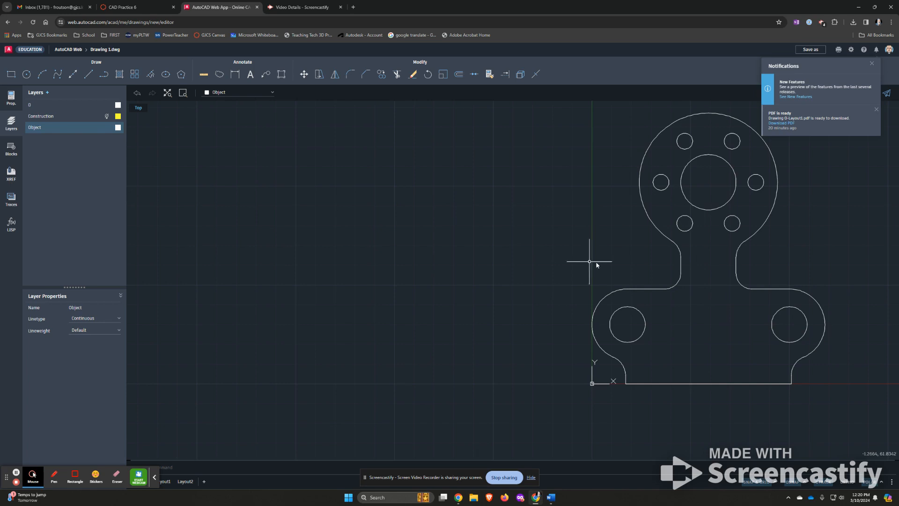
{"action": "type", "text": "l"}
{"action": "key", "text": "Return"}
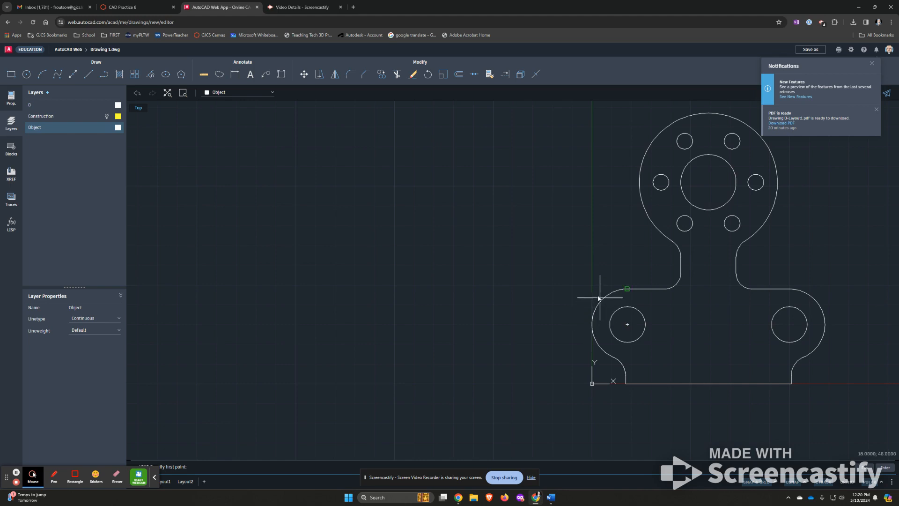
{"action": "right_click", "coordinate": [591, 298]}
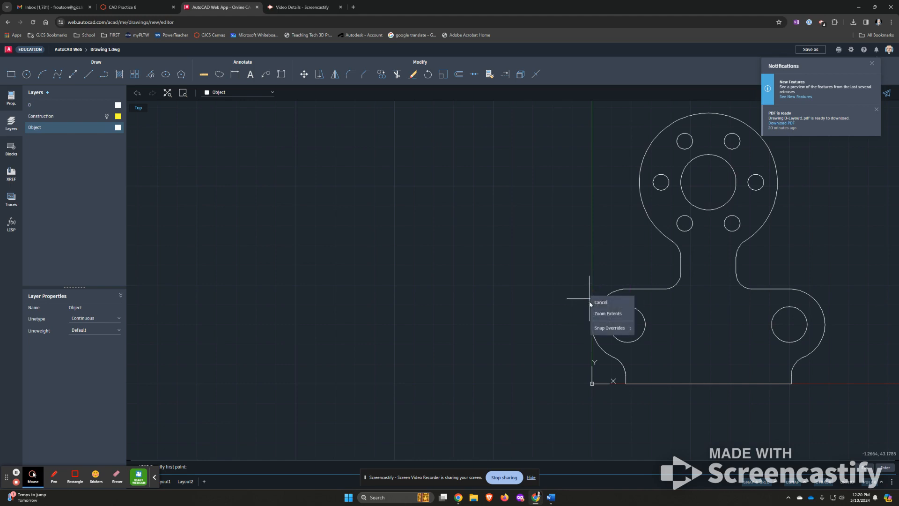
{"action": "mouse_move", "coordinate": [609, 328]}
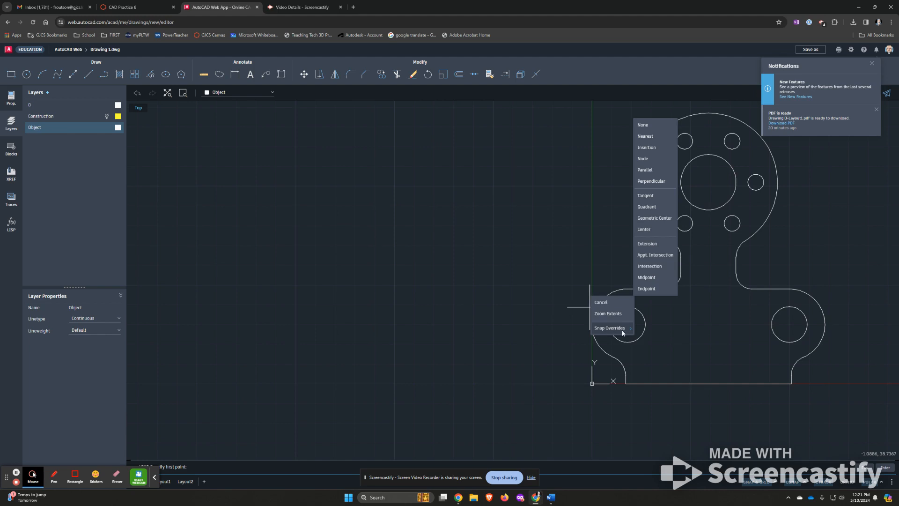
{"action": "left_click", "coordinate": [652, 197]}
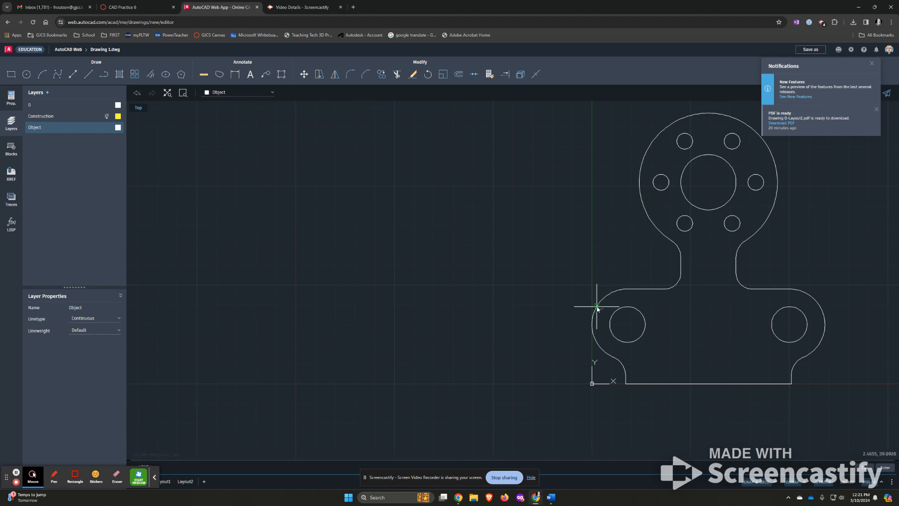
{"action": "left_click", "coordinate": [595, 310]}
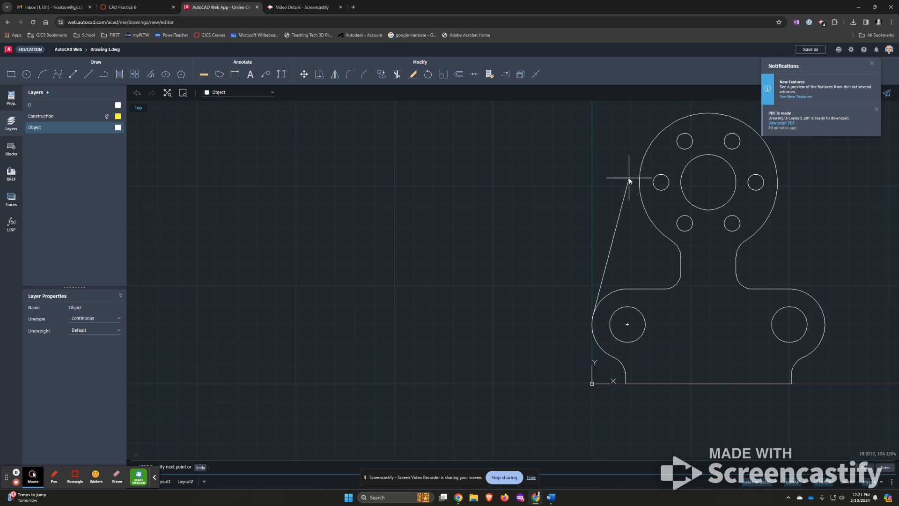
{"action": "right_click", "coordinate": [630, 181]}
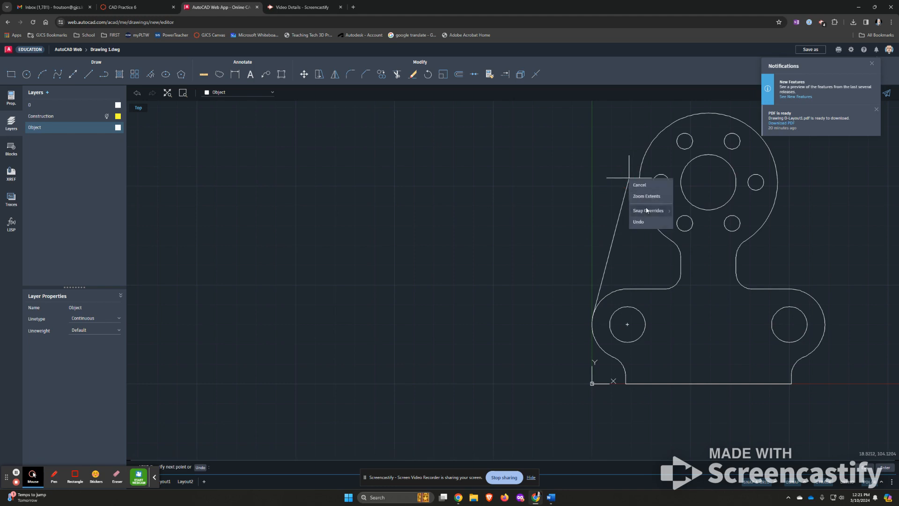
{"action": "mouse_move", "coordinate": [649, 210]}
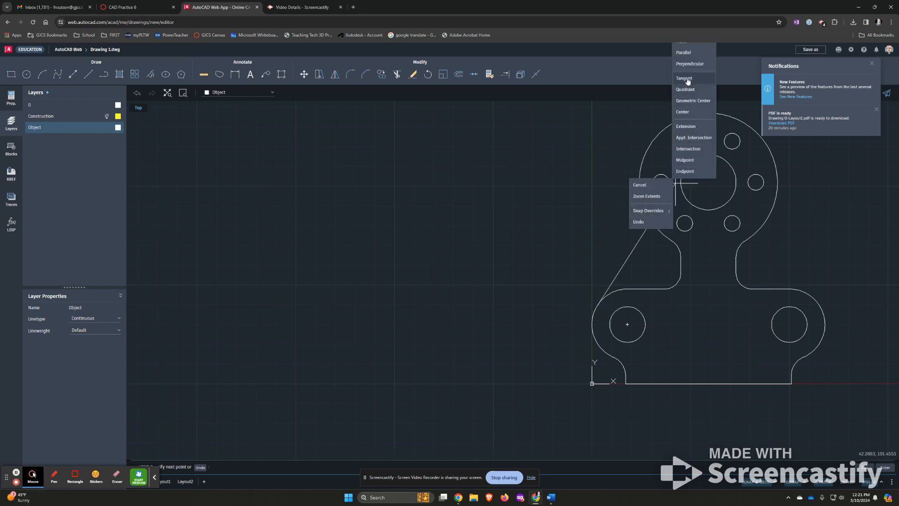
{"action": "left_click", "coordinate": [688, 79]}
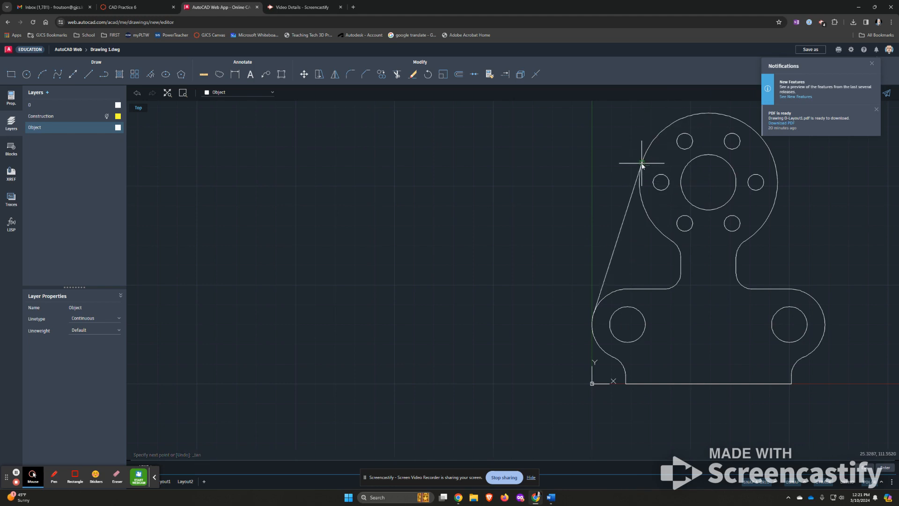
{"action": "left_click", "coordinate": [642, 163]}
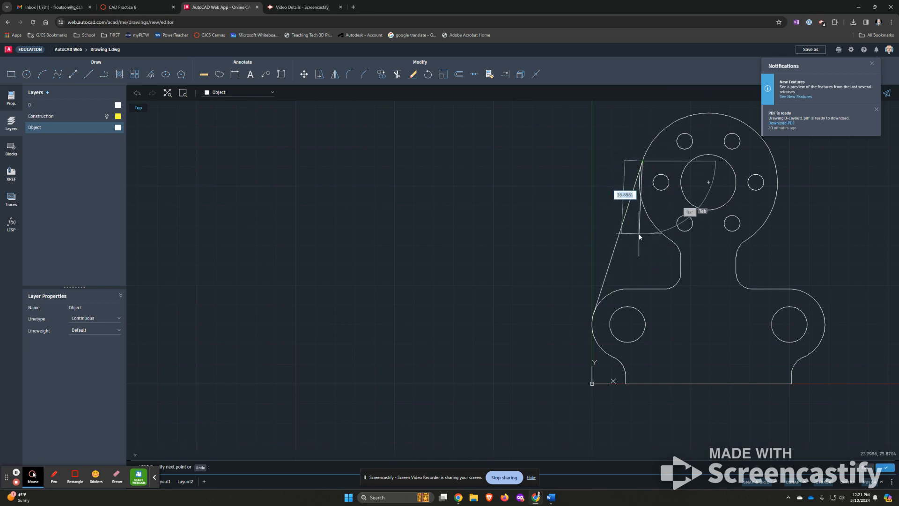
Step: Draw the right slanted side as a line tangent to the right lobe's outer arc and the large upper outer arc
{"action": "key", "text": "Escape"}
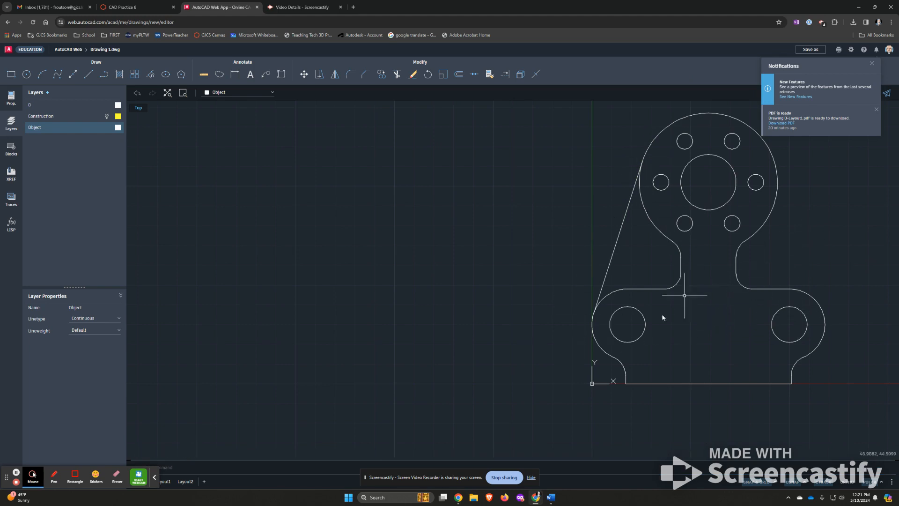
{"action": "type", "text": "l"}
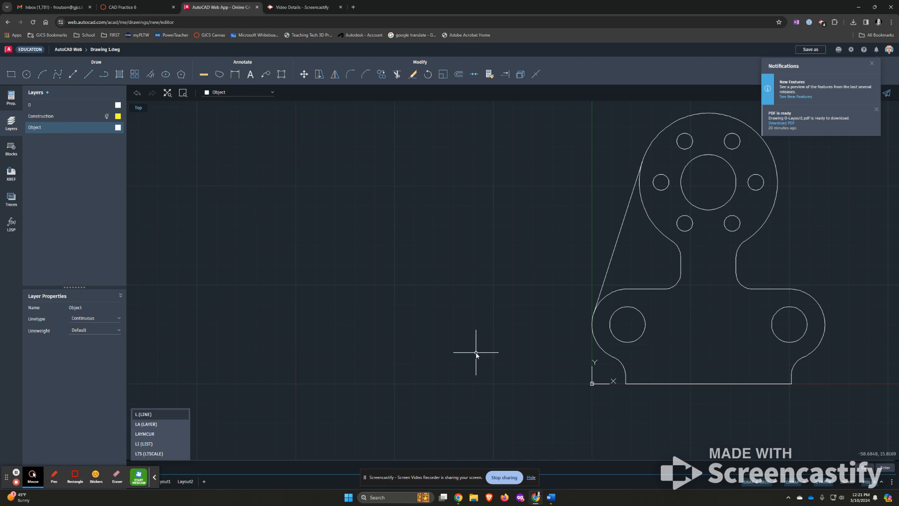
{"action": "key", "text": "Return"}
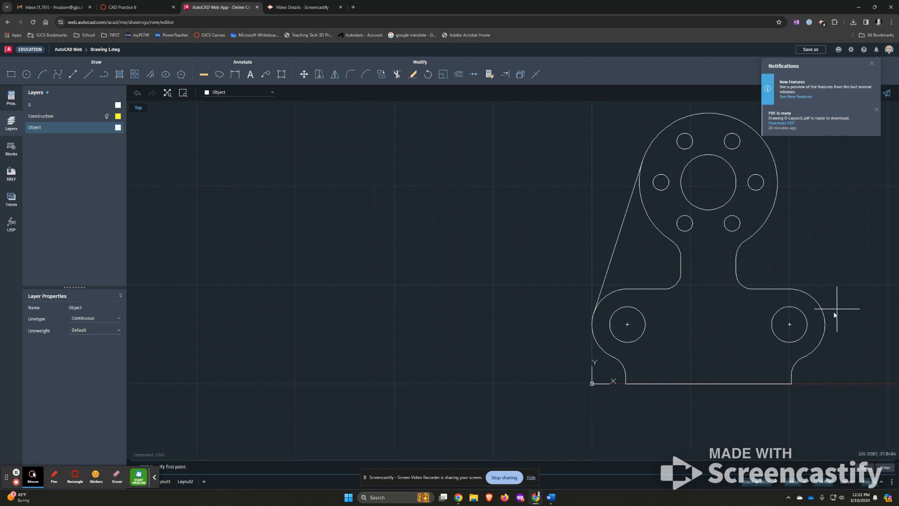
{"action": "right_click", "coordinate": [829, 310]}
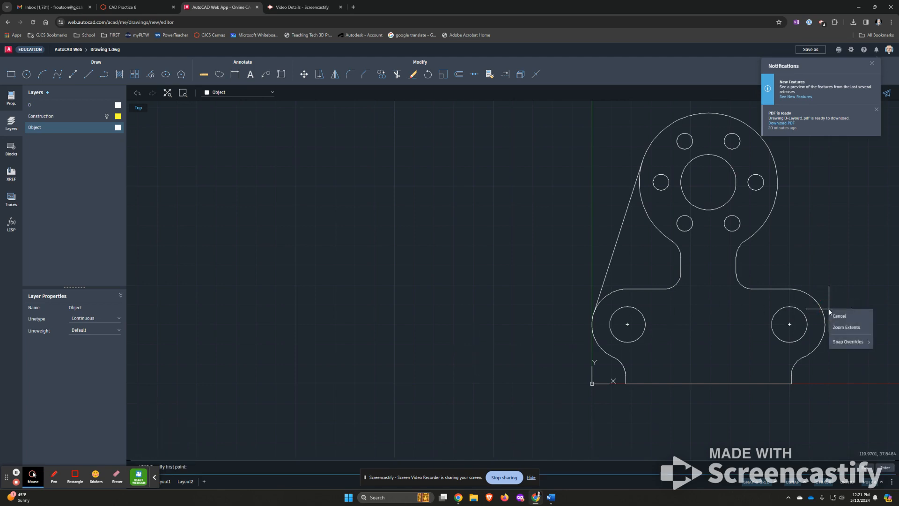
{"action": "mouse_move", "coordinate": [848, 347]}
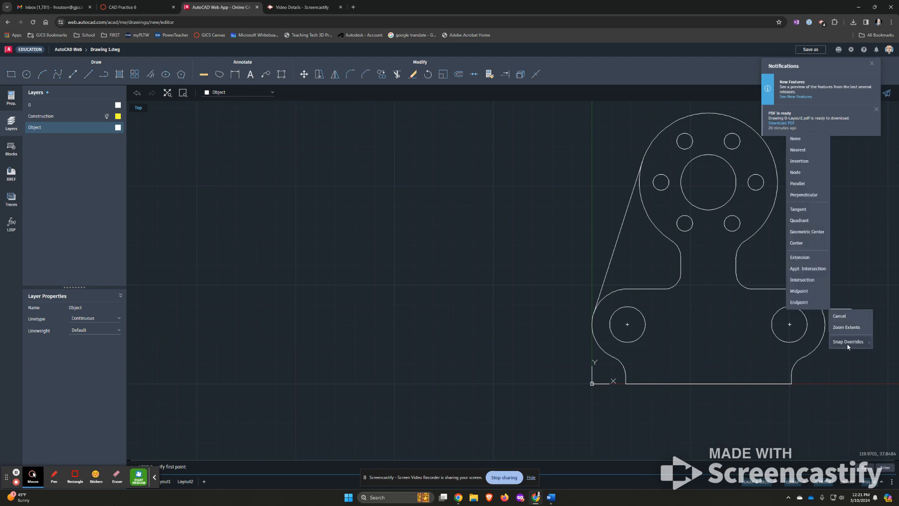
{"action": "left_click", "coordinate": [807, 210]}
{"action": "left_click", "coordinate": [824, 315]}
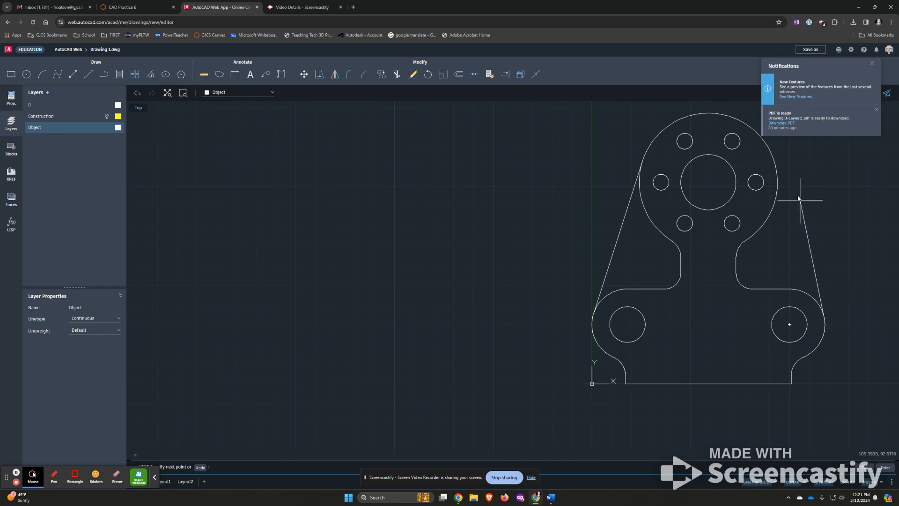
{"action": "right_click", "coordinate": [780, 164]}
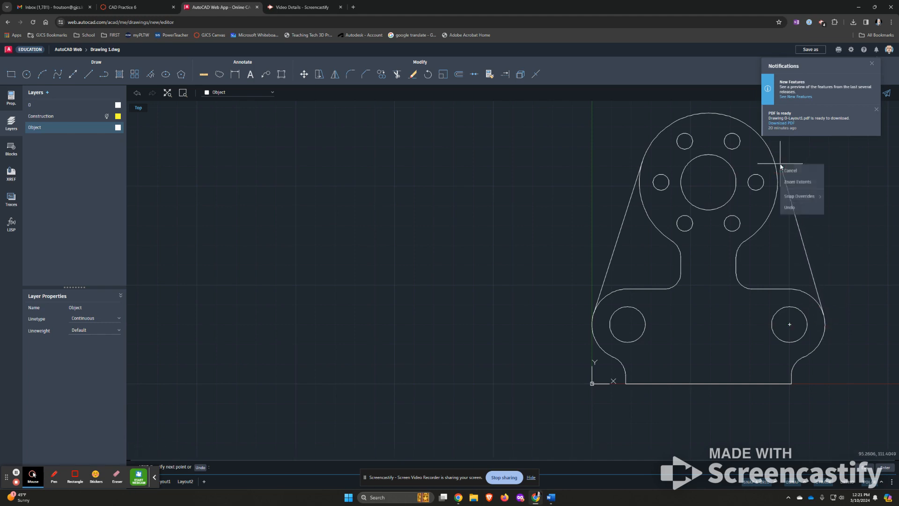
{"action": "left_click", "coordinate": [790, 200]}
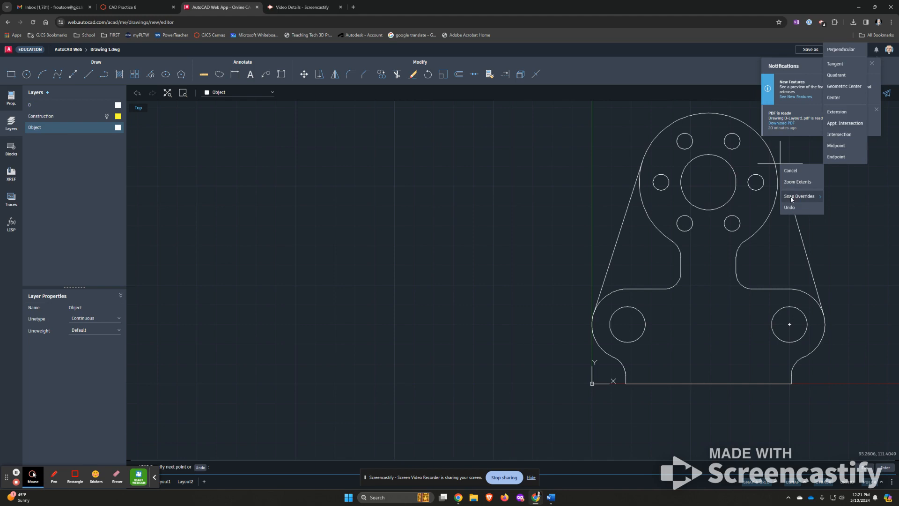
{"action": "left_click", "coordinate": [836, 63]}
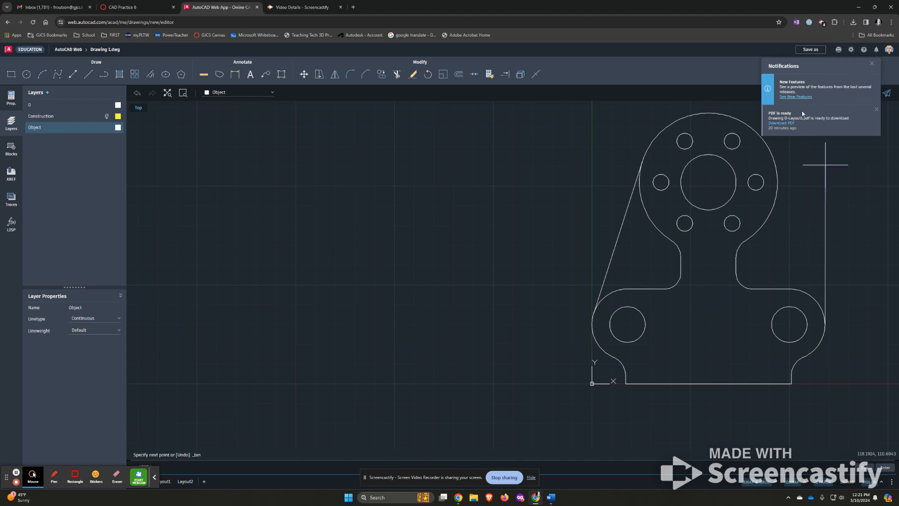
{"action": "left_click", "coordinate": [774, 157]}
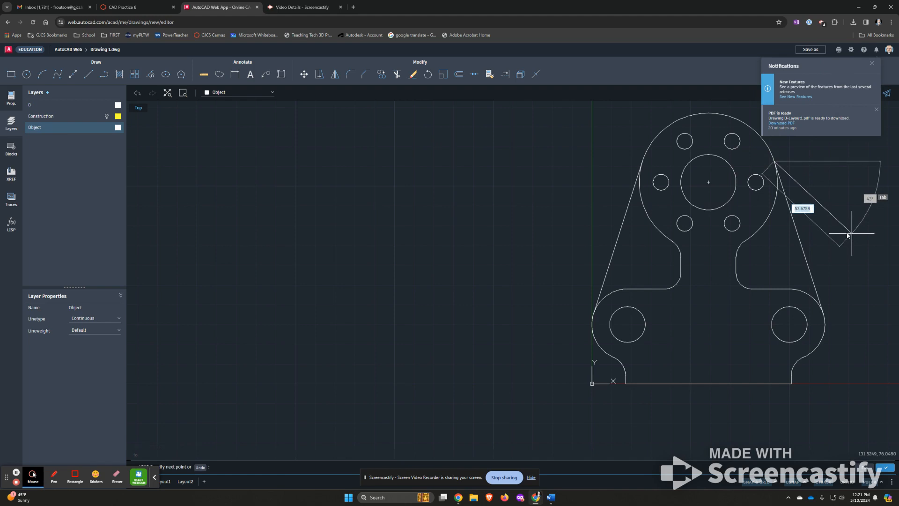
{"action": "key", "text": "Return"}
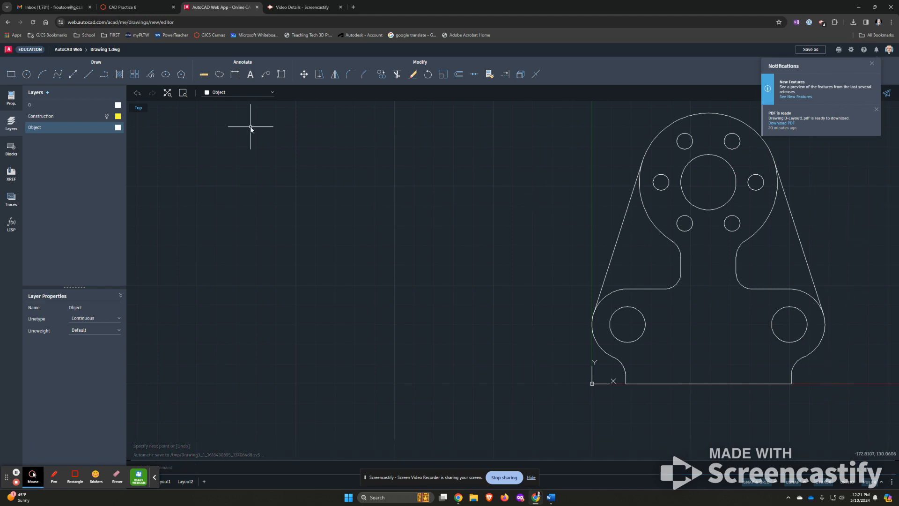
Step: On Layout1, dimension the horizontal distance between the centers of the two lower holes, placing it just below the holes
{"action": "left_click", "coordinate": [169, 93]}
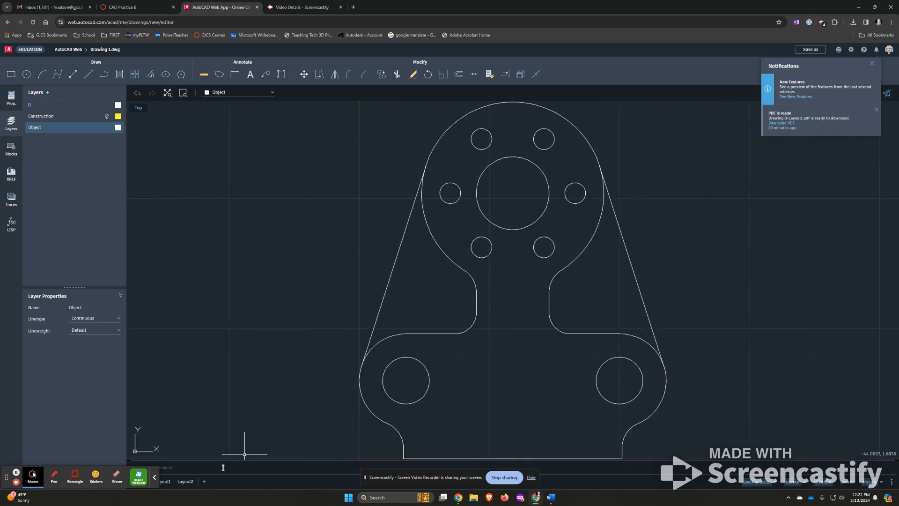
{"action": "left_click", "coordinate": [167, 485]}
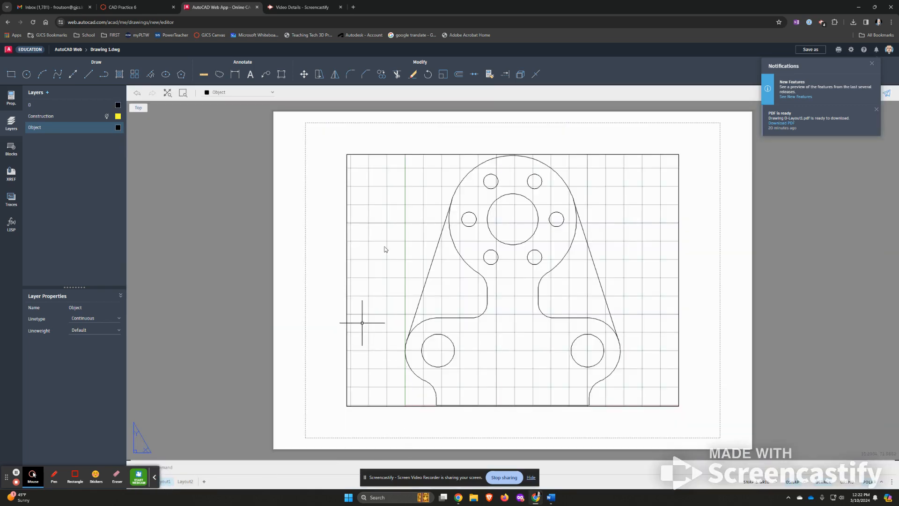
{"action": "left_click", "coordinate": [233, 73]}
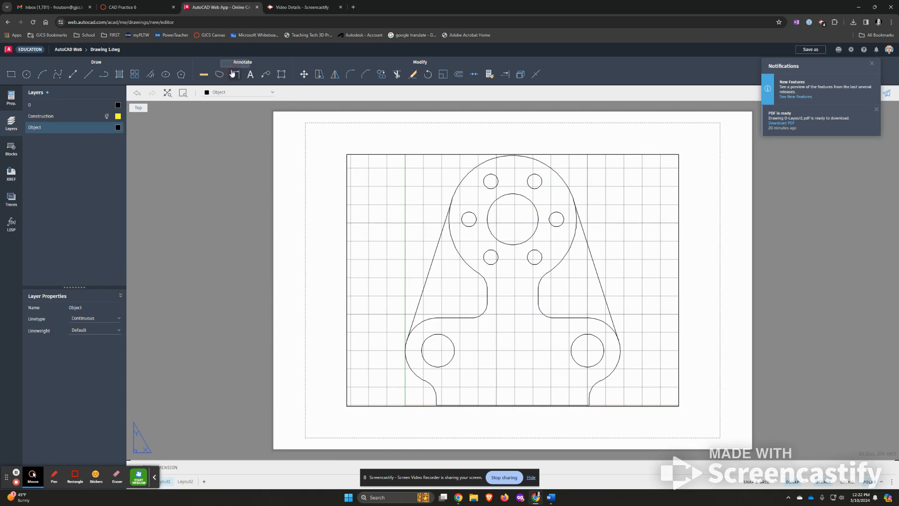
{"action": "left_click", "coordinate": [438, 350]}
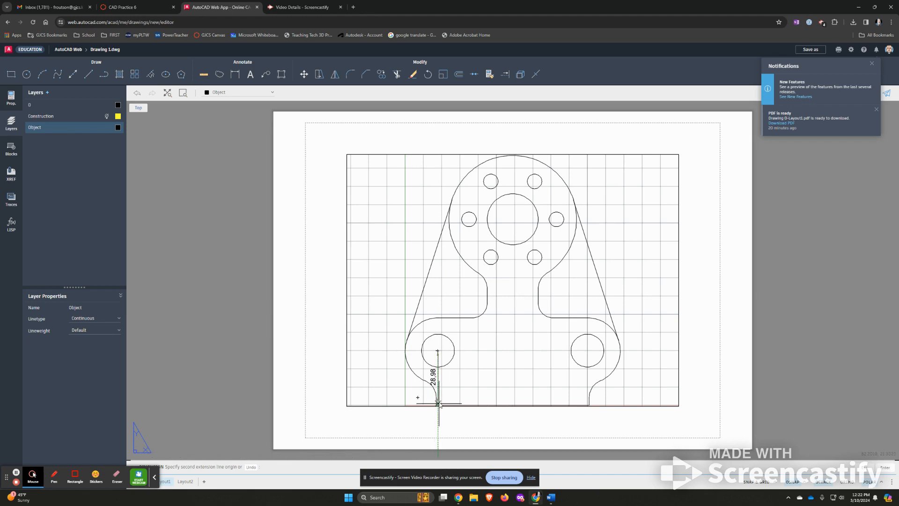
{"action": "scroll", "coordinate": [438, 402], "scroll_direction": "down", "scroll_amount": 3}
{"action": "scroll", "coordinate": [437, 402], "scroll_direction": "up", "scroll_amount": 5}
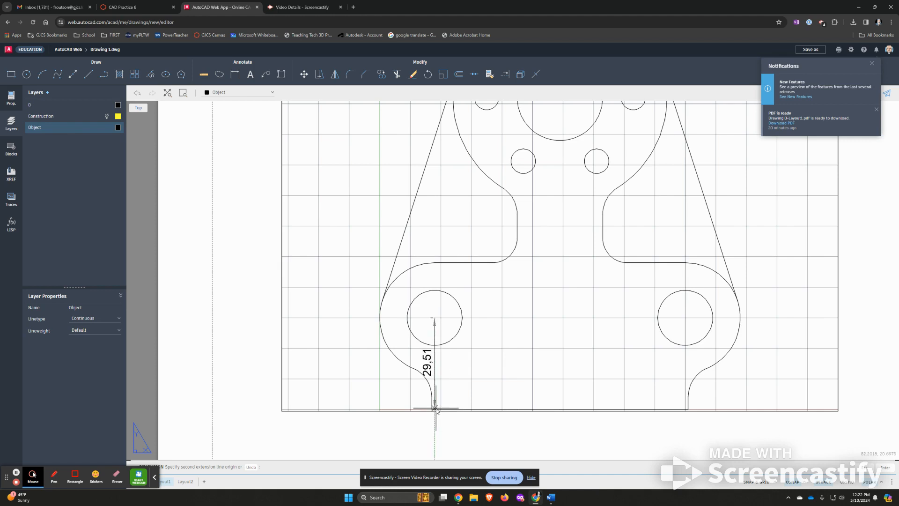
{"action": "left_click", "coordinate": [686, 318]}
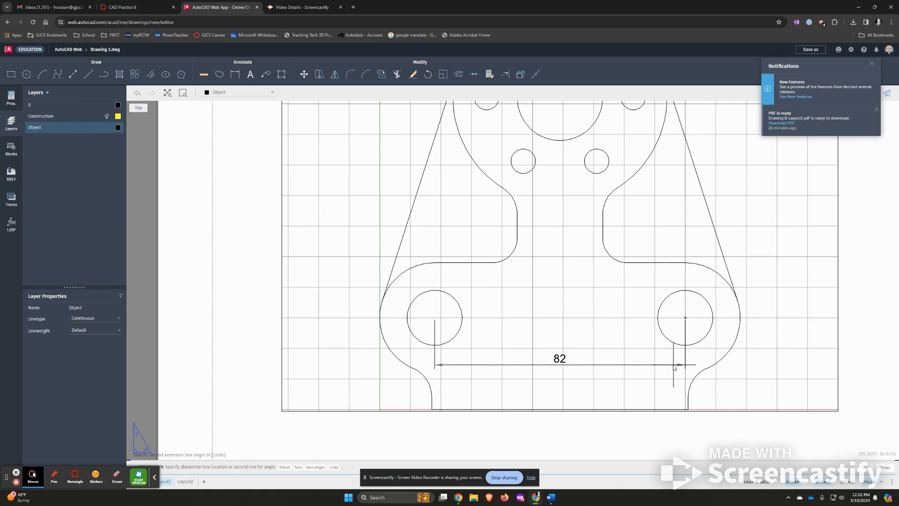
{"action": "left_click", "coordinate": [647, 353]}
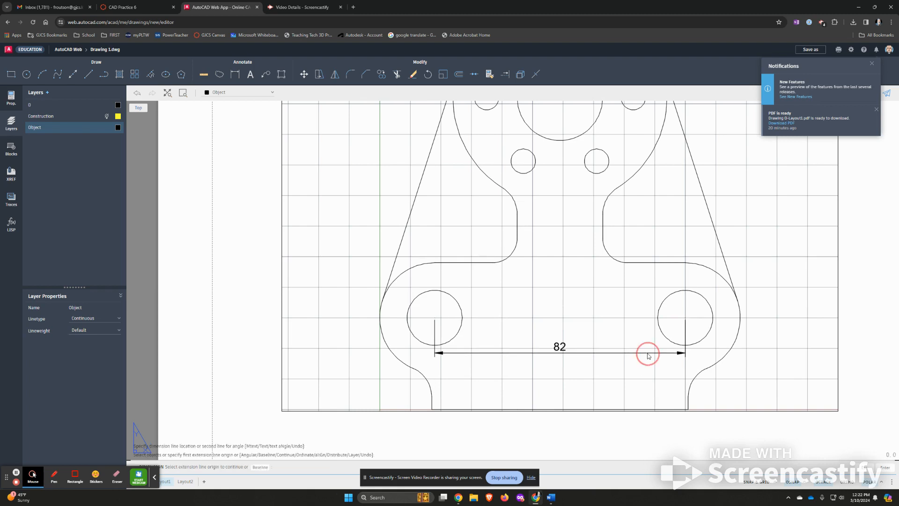
Step: Dimension the width of the base edge between its two end corners, placing the dimension below the part
{"action": "left_click", "coordinate": [432, 410]}
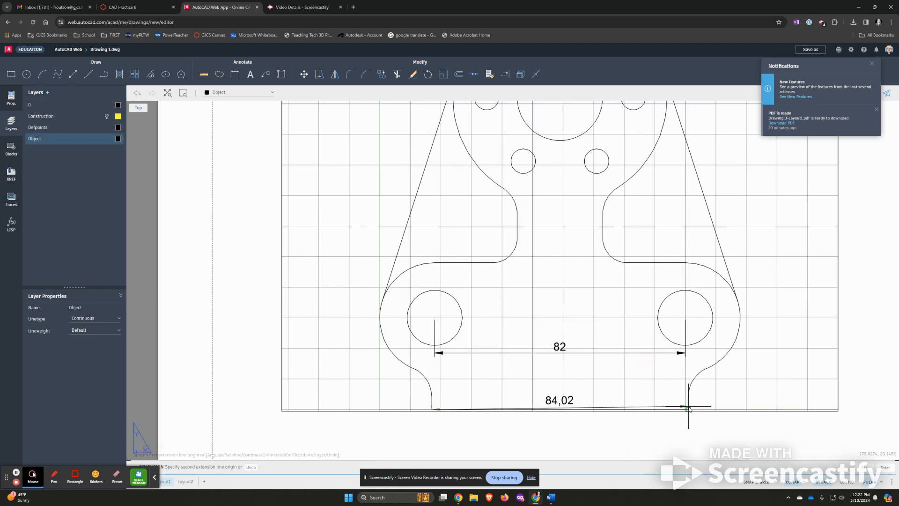
{"action": "left_click", "coordinate": [688, 411]}
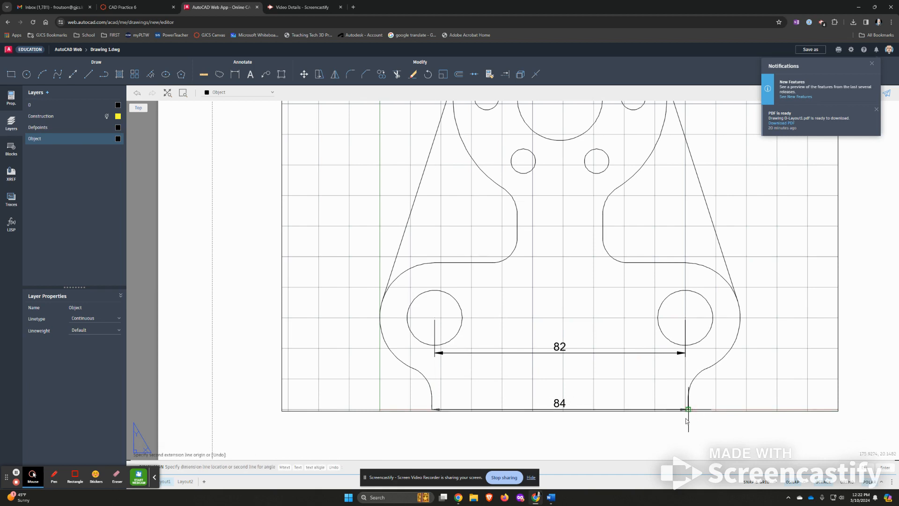
{"action": "left_click", "coordinate": [657, 427]}
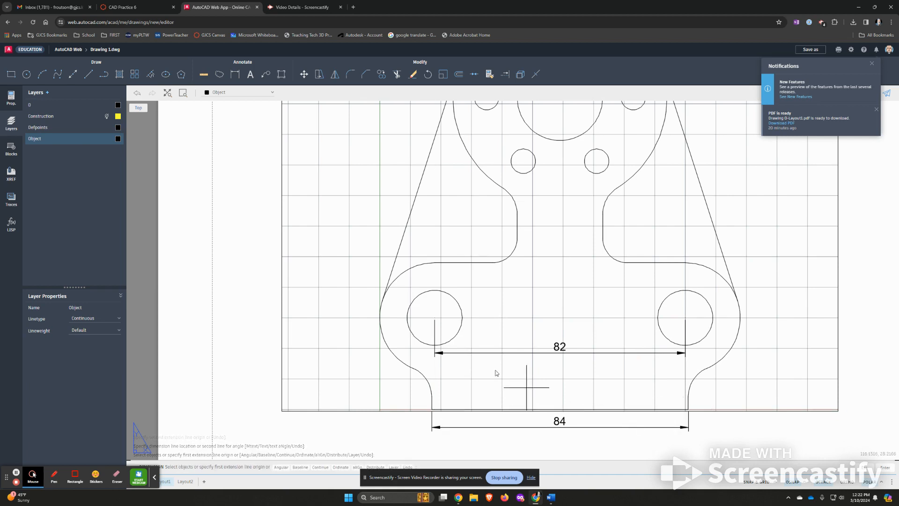
{"action": "key", "text": "Escape"}
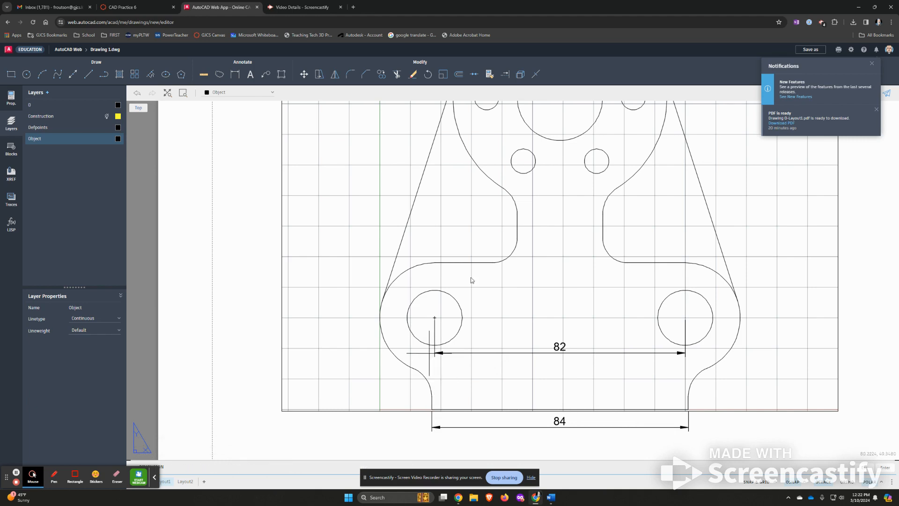
Step: Dimension the vertical distance from the large upper hole's center to the base edge, placing it to the right of the part
{"action": "scroll", "coordinate": [545, 283], "scroll_direction": "down", "scroll_amount": 3}
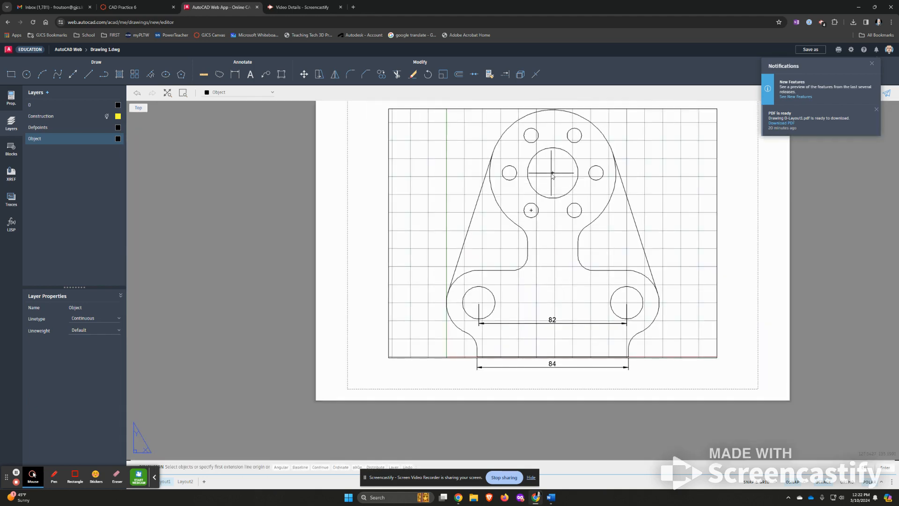
{"action": "left_click", "coordinate": [553, 173]}
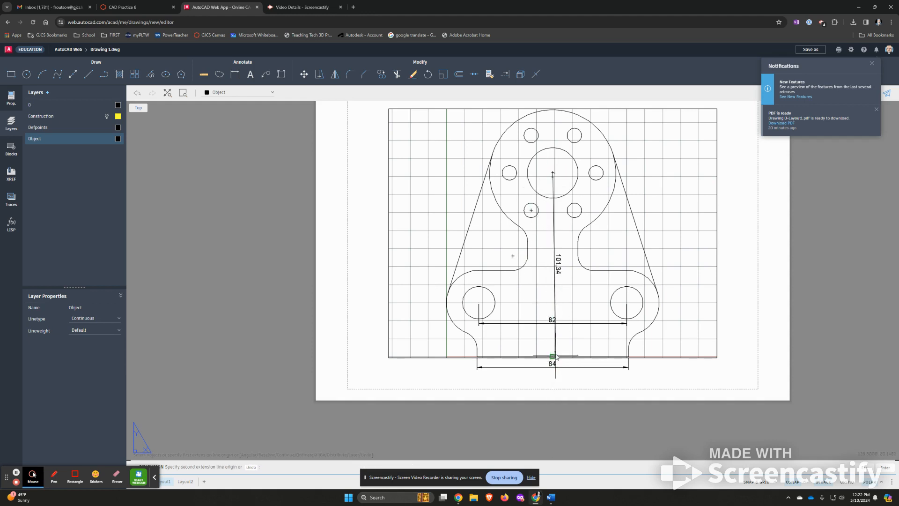
{"action": "scroll", "coordinate": [551, 374], "scroll_direction": "down", "scroll_amount": 2}
{"action": "scroll", "coordinate": [557, 354], "scroll_direction": "up", "scroll_amount": 4}
{"action": "scroll", "coordinate": [557, 354], "scroll_direction": "down", "scroll_amount": 1}
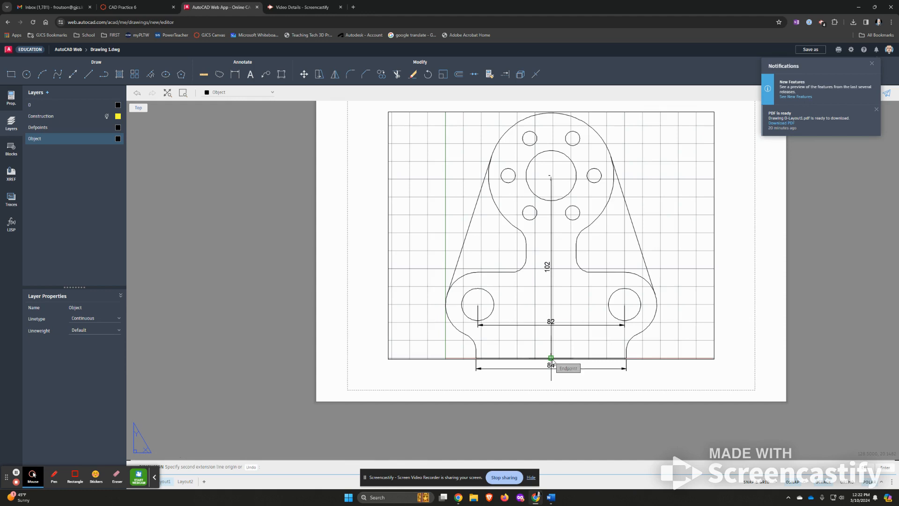
{"action": "left_click", "coordinate": [552, 357]}
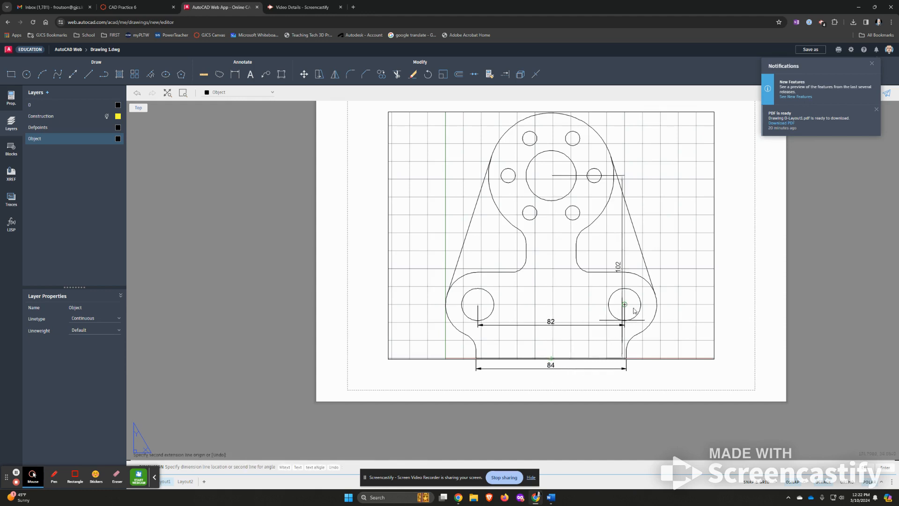
{"action": "left_click", "coordinate": [689, 270]}
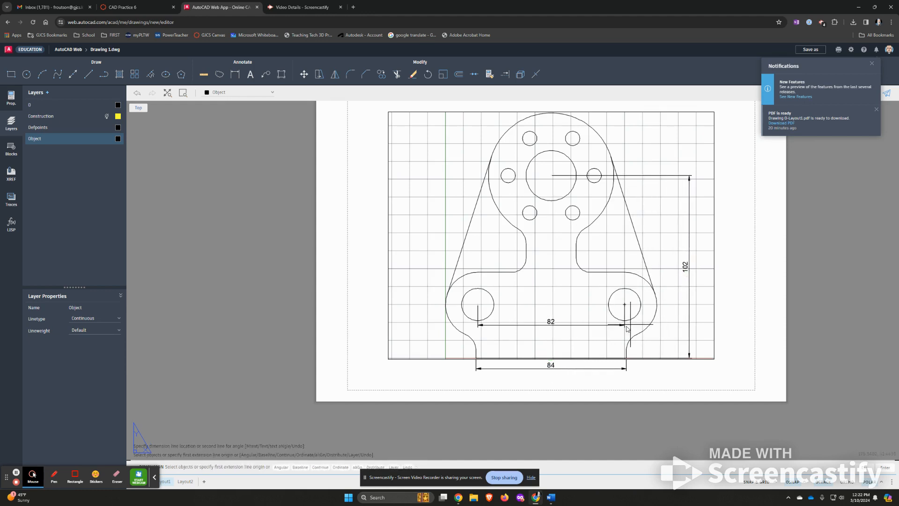
Step: Dimension the height of the right lower hole's center above the base edge, placing it between the part and the overall vertical dimension
{"action": "scroll", "coordinate": [622, 313], "scroll_direction": "down", "scroll_amount": 2}
{"action": "scroll", "coordinate": [622, 309], "scroll_direction": "up", "scroll_amount": 5}
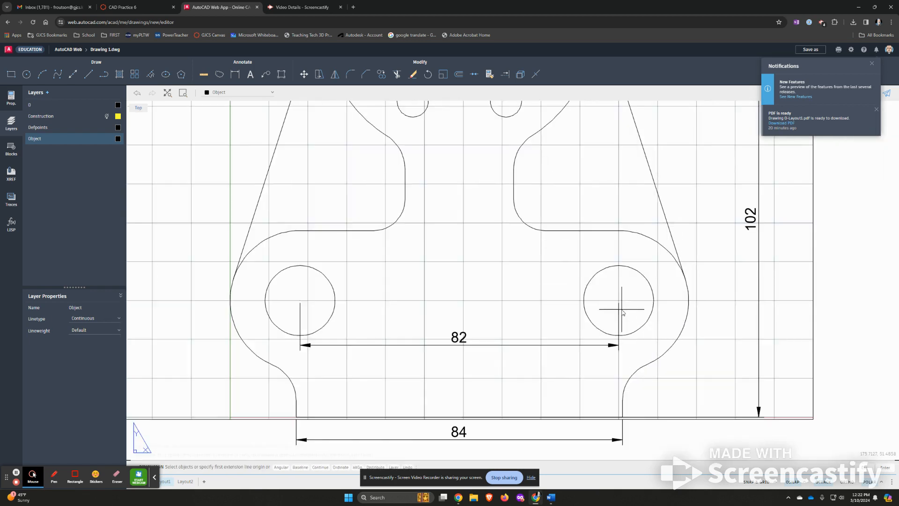
{"action": "left_click", "coordinate": [618, 304]}
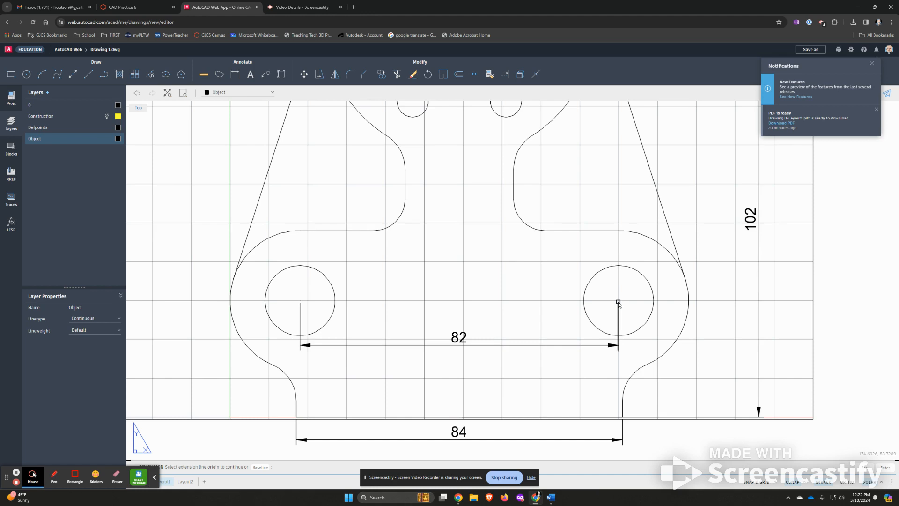
{"action": "key", "text": "Return"}
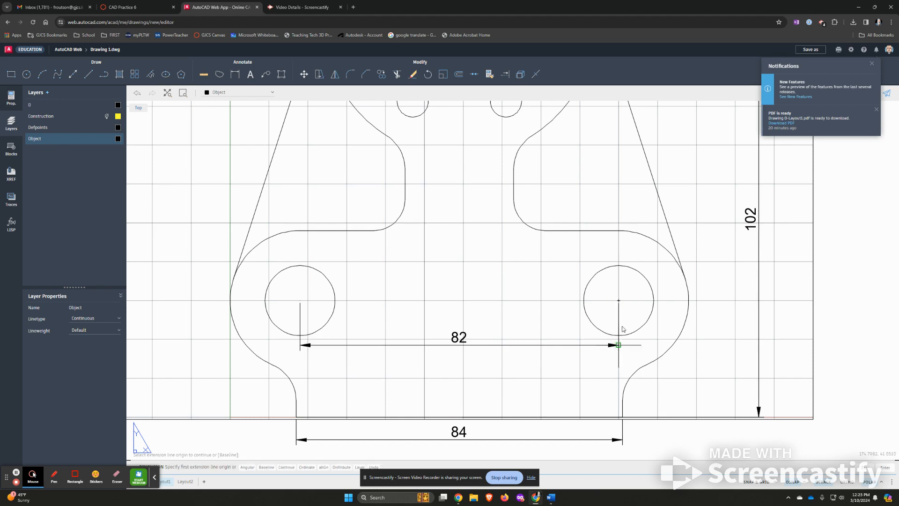
{"action": "left_click", "coordinate": [620, 303]}
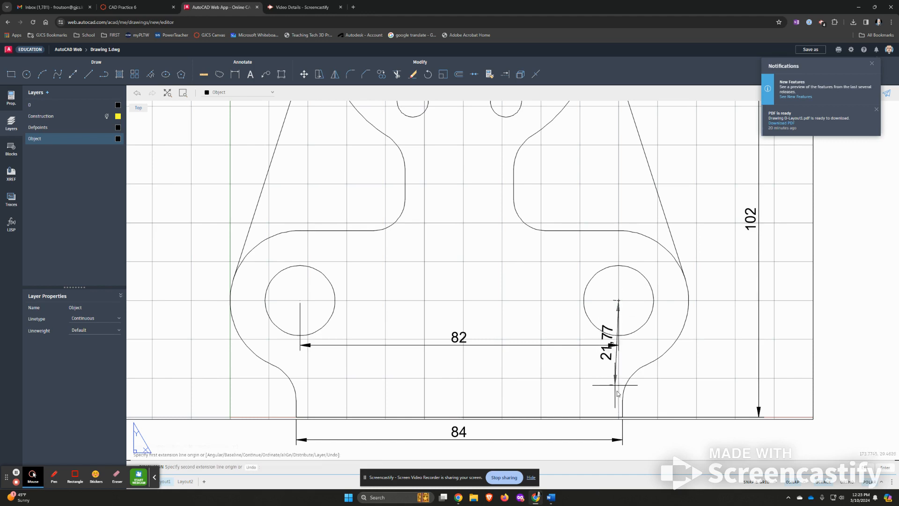
{"action": "left_click", "coordinate": [621, 418]}
{"action": "left_click", "coordinate": [724, 370]}
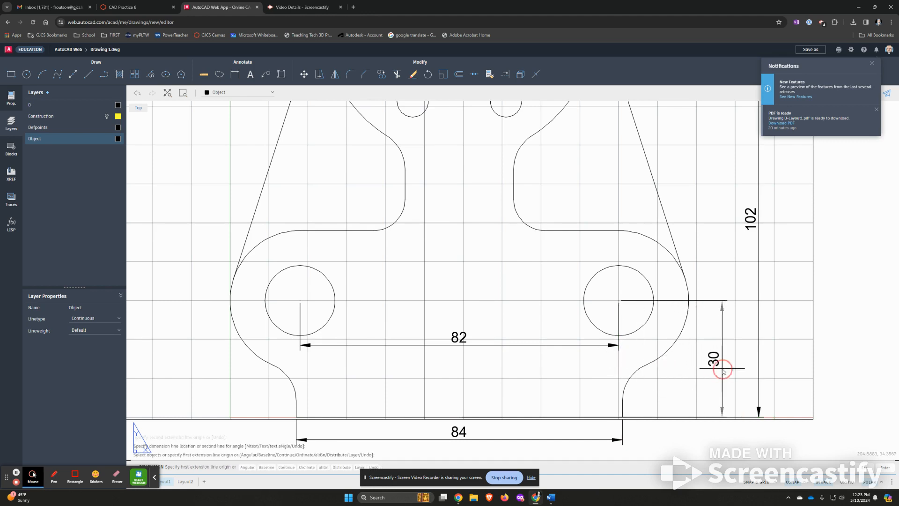
Step: Add a radius dimension to the large upper outer arc, placing its text outside the arc's right side
{"action": "scroll", "coordinate": [658, 289], "scroll_direction": "up", "scroll_amount": 2}
{"action": "scroll", "coordinate": [656, 287], "scroll_direction": "down", "scroll_amount": 4}
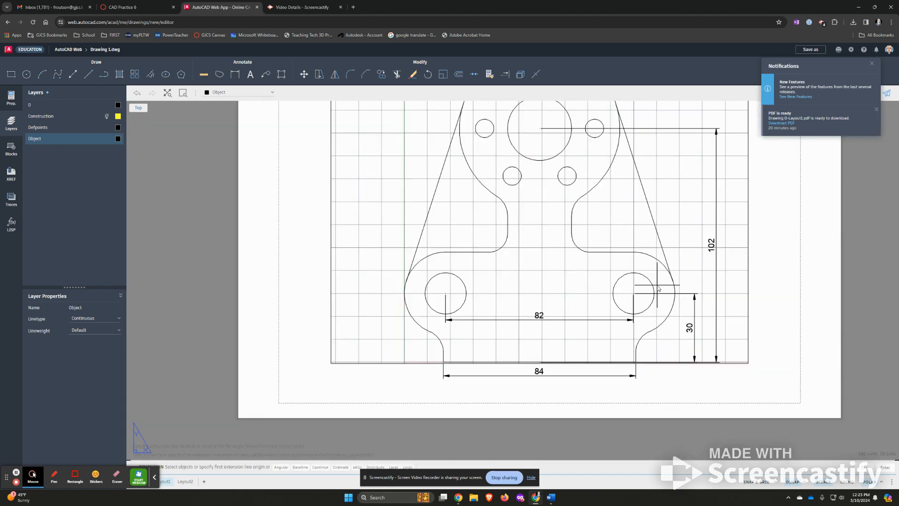
{"action": "left_click", "coordinate": [616, 161]}
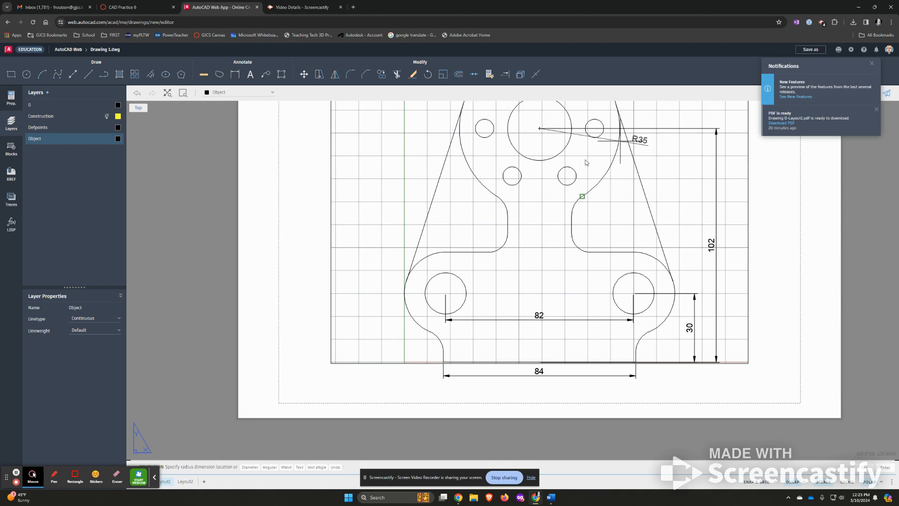
{"action": "left_click", "coordinate": [644, 108]}
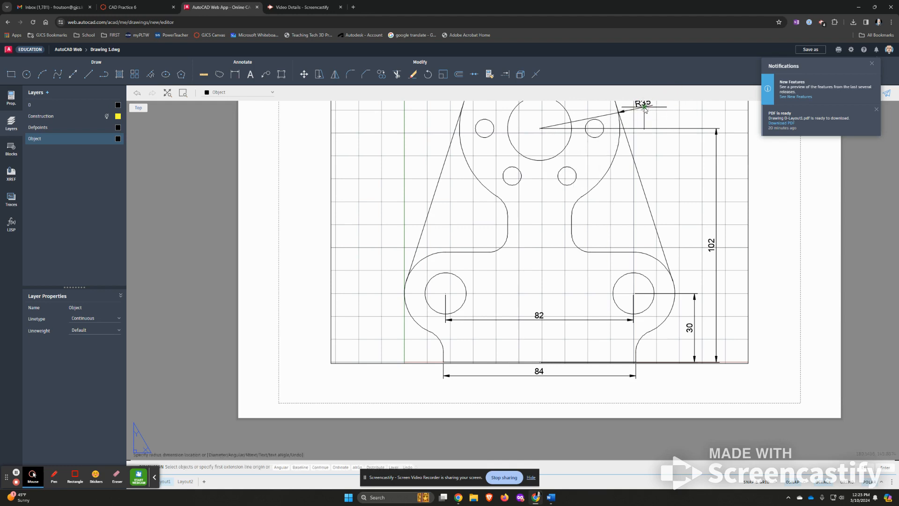
Step: Add diameter dimensions to the lower-right small hole around the large upper hole and to the right lower hole
{"action": "left_click", "coordinate": [578, 177]}
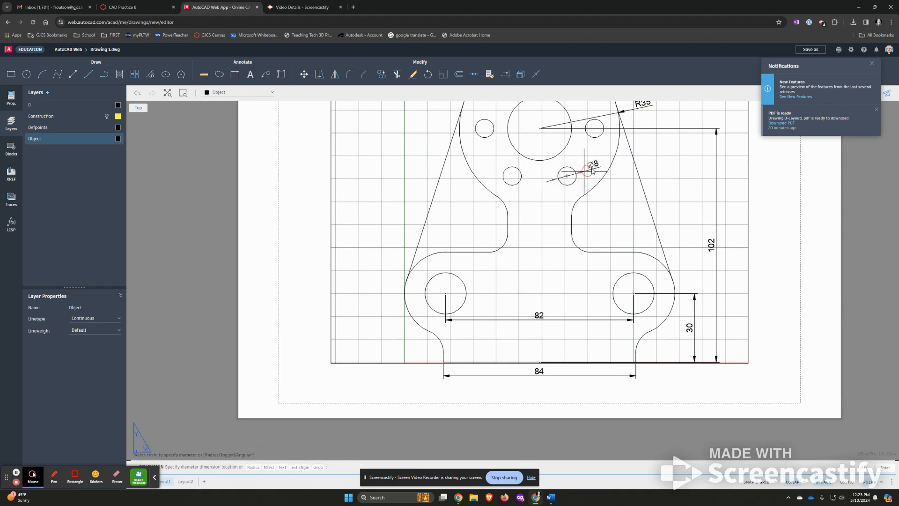
{"action": "left_click", "coordinate": [597, 167]}
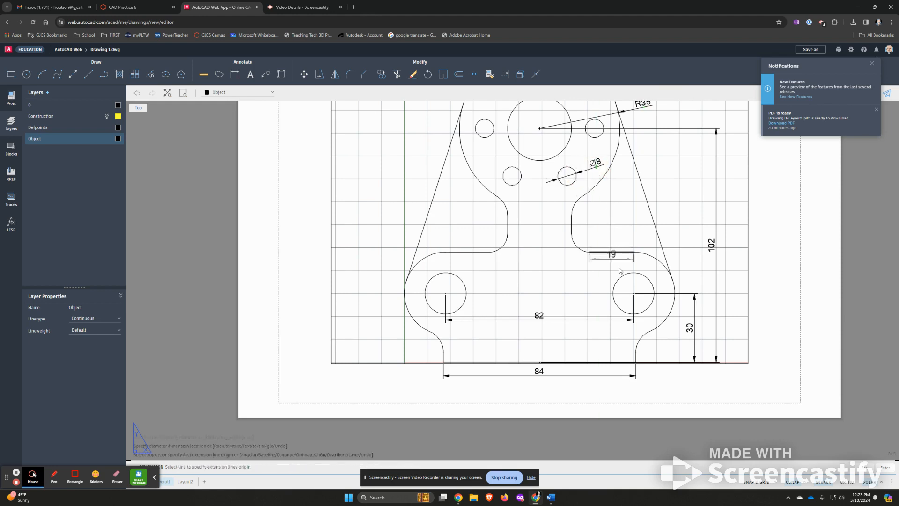
{"action": "left_click", "coordinate": [644, 279]}
{"action": "left_click", "coordinate": [640, 284]}
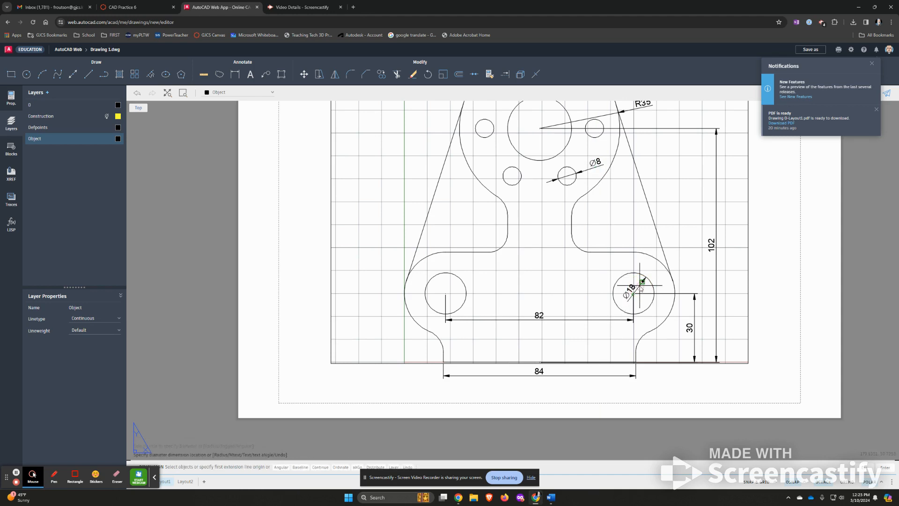
{"action": "left_click", "coordinate": [676, 285]}
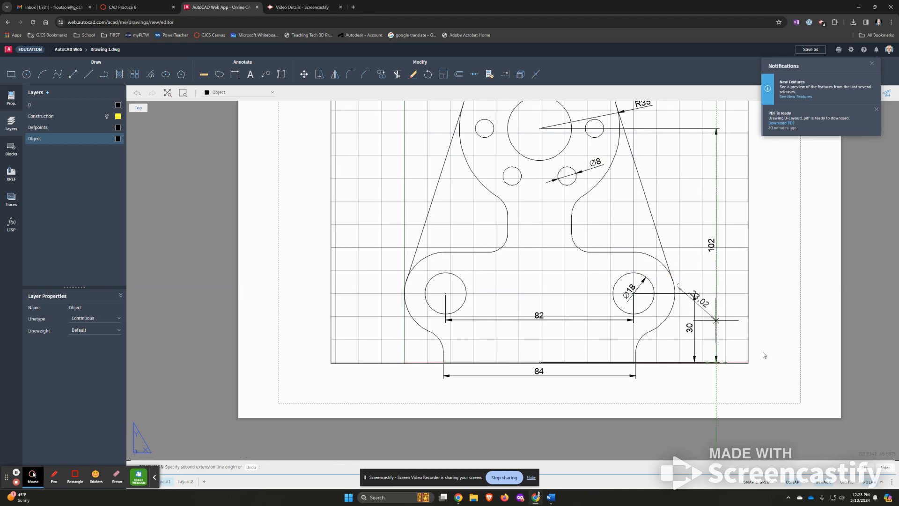
{"action": "right_click", "coordinate": [714, 340]}
{"action": "left_click", "coordinate": [730, 349]}
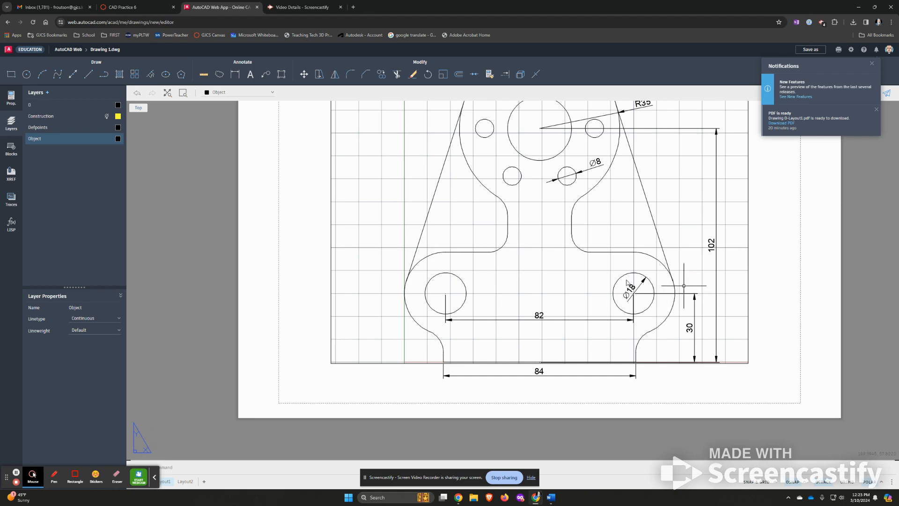
Step: Add a radius dimension to the outer arc around the right lower hole, placing its text just outside the part
{"action": "left_click", "coordinate": [235, 74]}
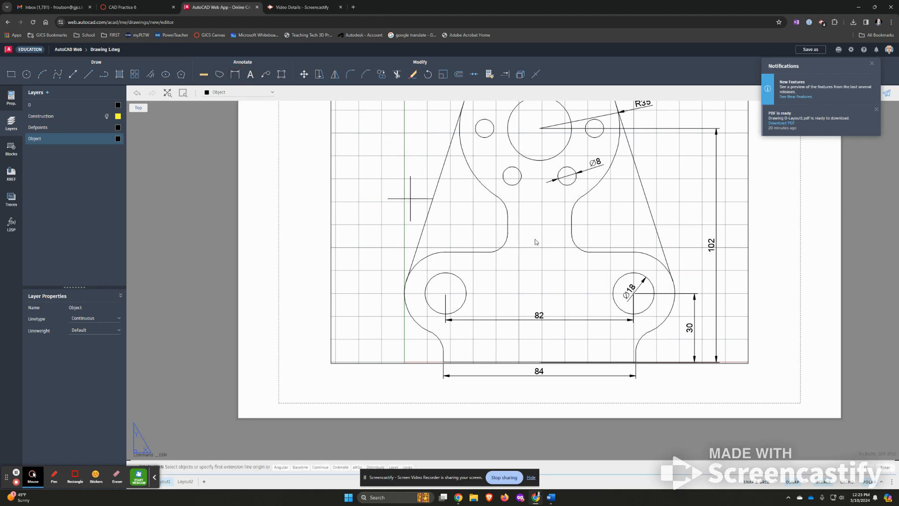
{"action": "left_click", "coordinate": [677, 287]}
{"action": "left_click", "coordinate": [684, 280]}
Step: Add a diameter dimension to the large upper hole, placing its text inside the circle
{"action": "scroll", "coordinate": [694, 326], "scroll_direction": "down", "scroll_amount": 2}
{"action": "scroll", "coordinate": [695, 327], "scroll_direction": "up", "scroll_amount": 2}
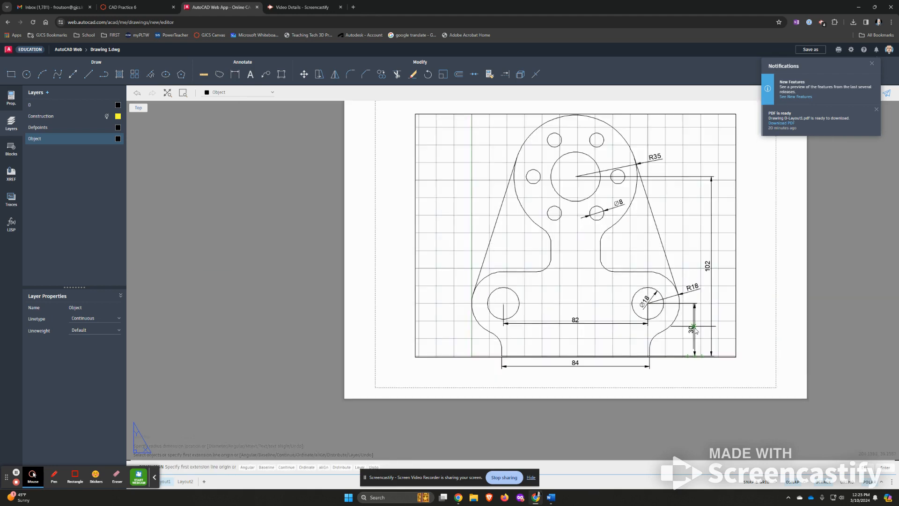
{"action": "left_click", "coordinate": [580, 152]}
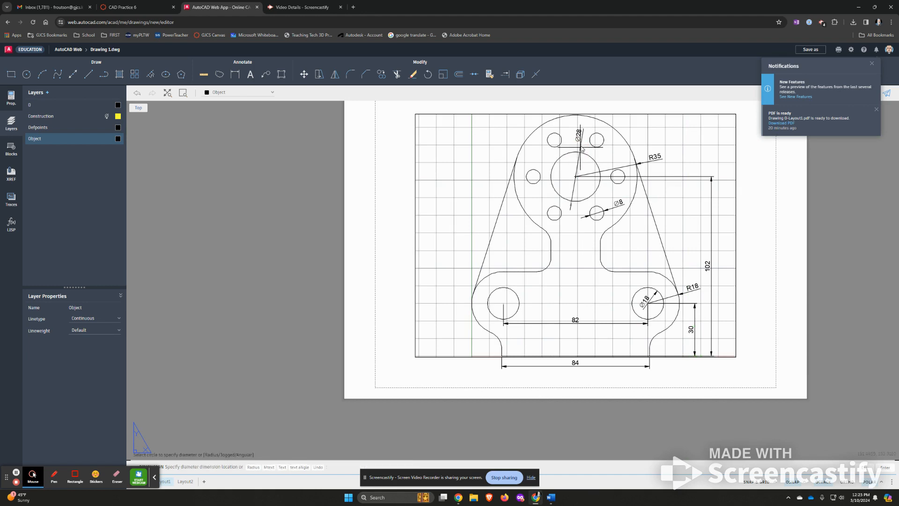
{"action": "left_click", "coordinate": [565, 171]}
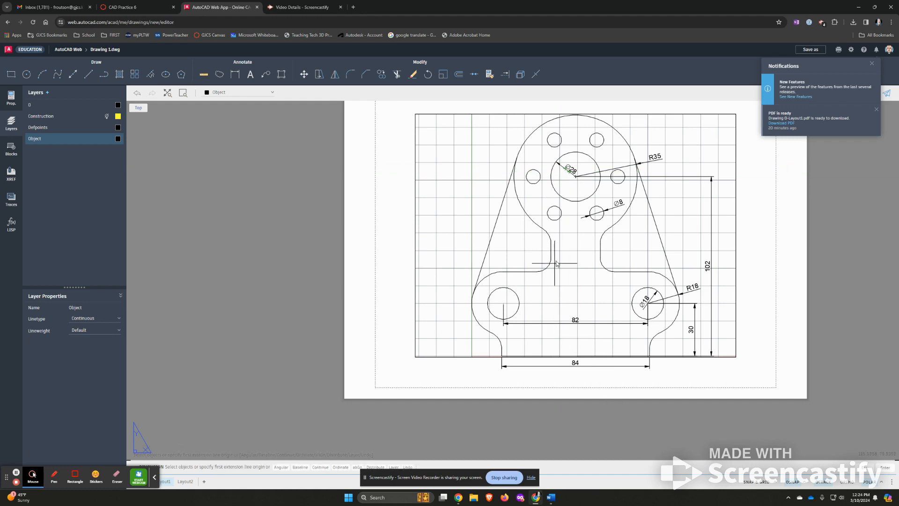
Step: Dimension the width of the neck between its two vertical edges, placing the dimension just below the neck
{"action": "left_click", "coordinate": [551, 244]}
{"action": "left_click", "coordinate": [600, 243]}
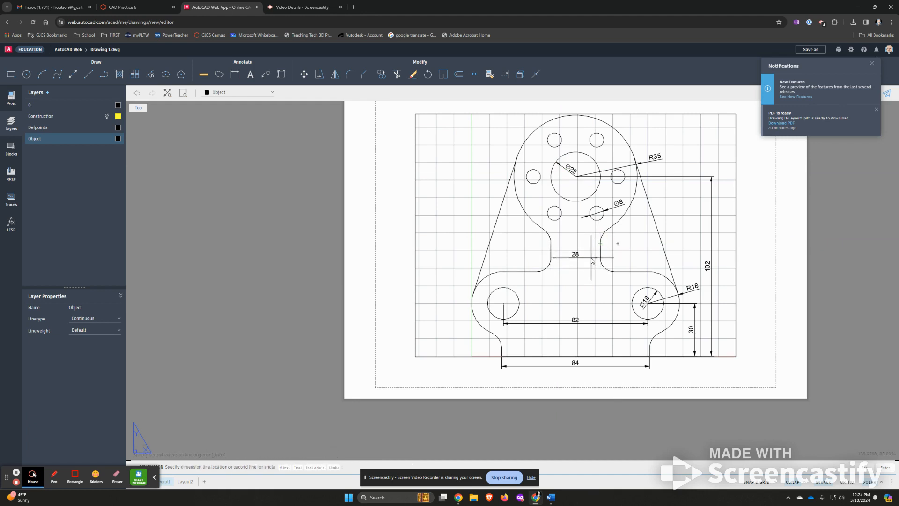
{"action": "left_click", "coordinate": [588, 278]}
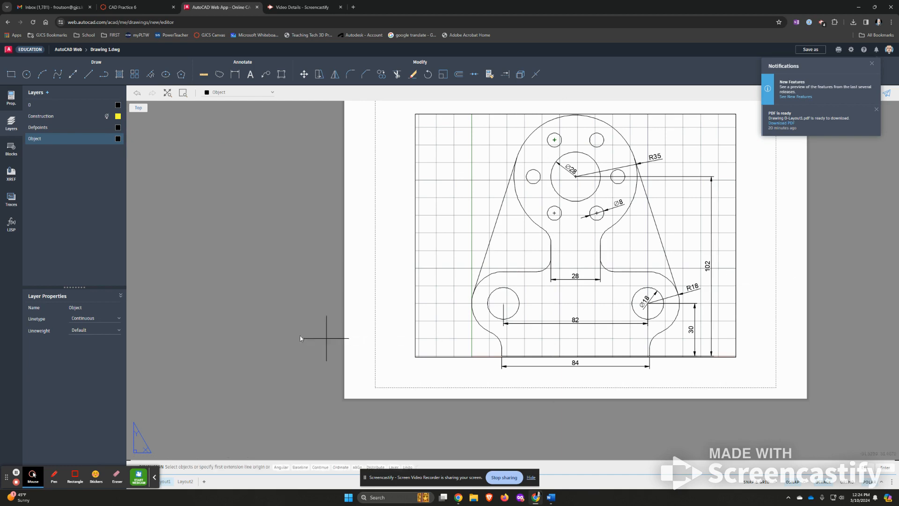
Step: Try to set the layout's paper size to Letter (8.50 x 11.00 Inches) and fit the whole sheet in view
{"action": "left_click", "coordinate": [14, 102]}
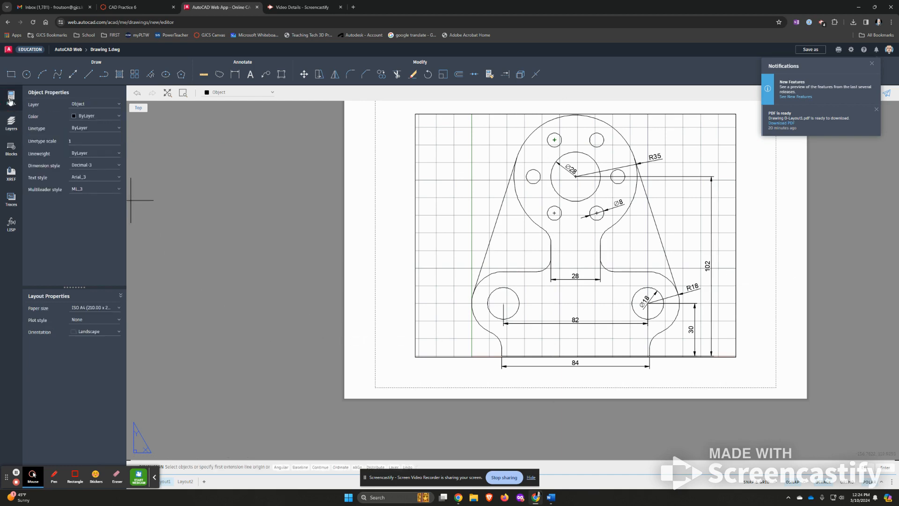
{"action": "left_click", "coordinate": [84, 309]}
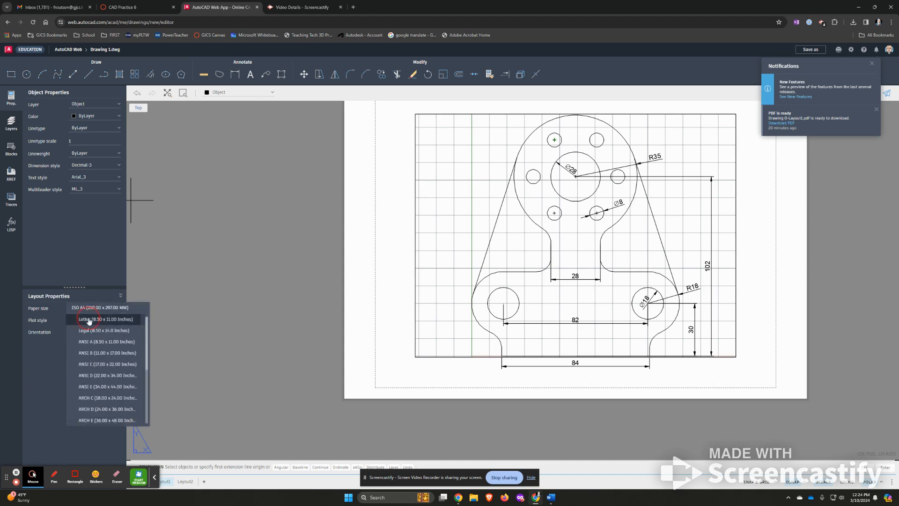
{"action": "left_click", "coordinate": [88, 320]}
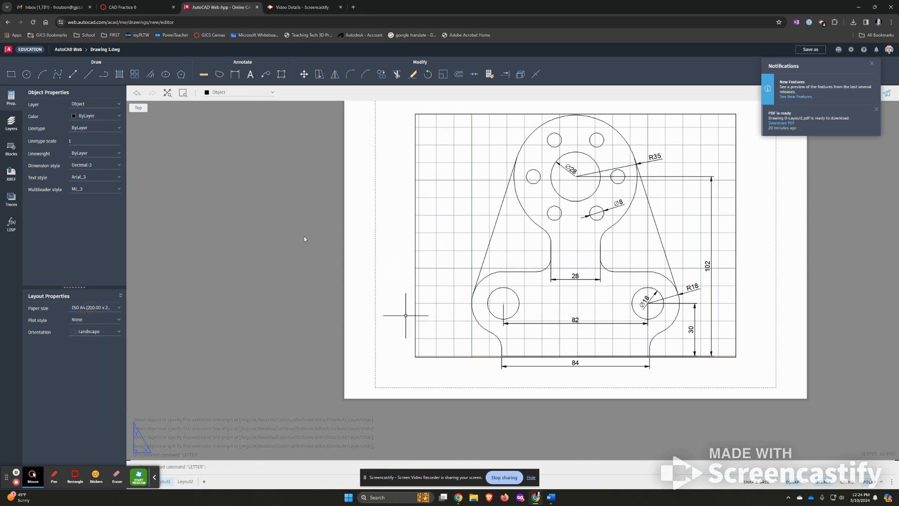
{"action": "left_click", "coordinate": [166, 95]}
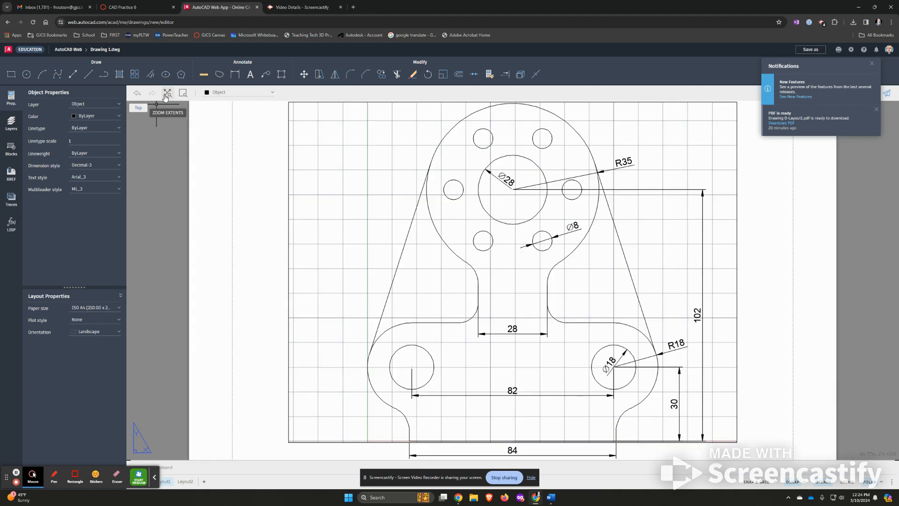
{"action": "scroll", "coordinate": [289, 224], "scroll_direction": "down", "scroll_amount": 3}
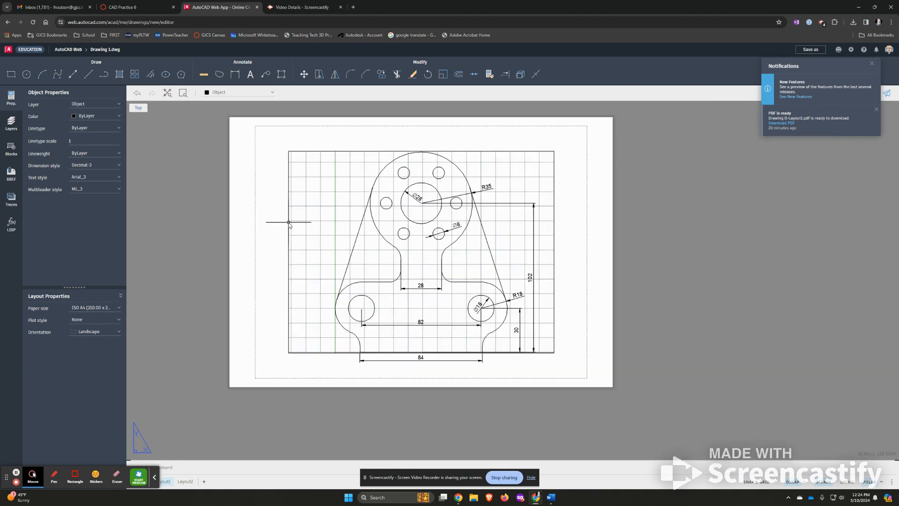
{"action": "scroll", "coordinate": [289, 224], "scroll_direction": "up", "scroll_amount": 1}
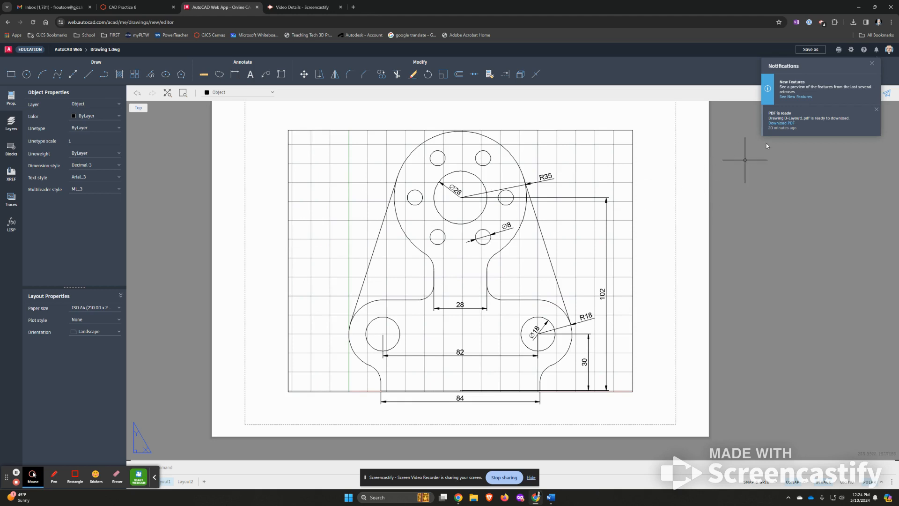
Step: Check the paper size in the plot settings and set the layout's paper size to Letter (8.50 x 11.00 Inches)
{"action": "left_click", "coordinate": [838, 49]}
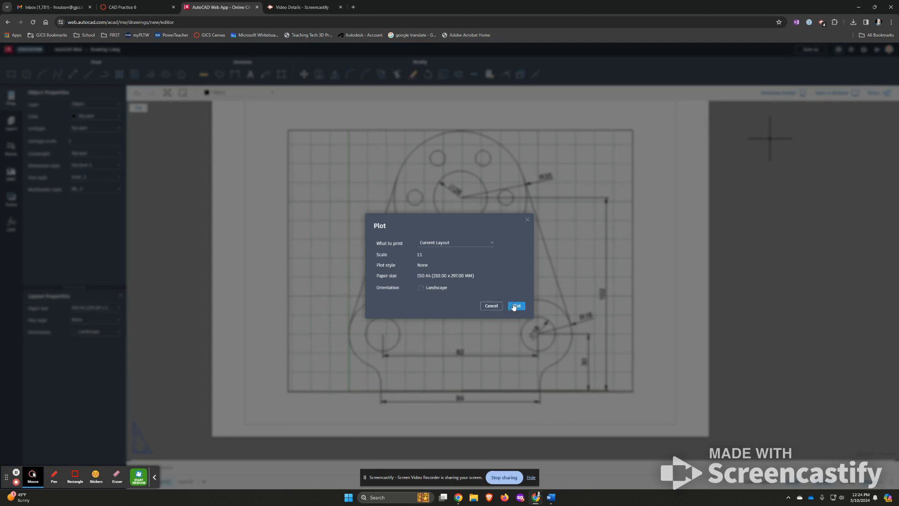
{"action": "left_click", "coordinate": [493, 306]}
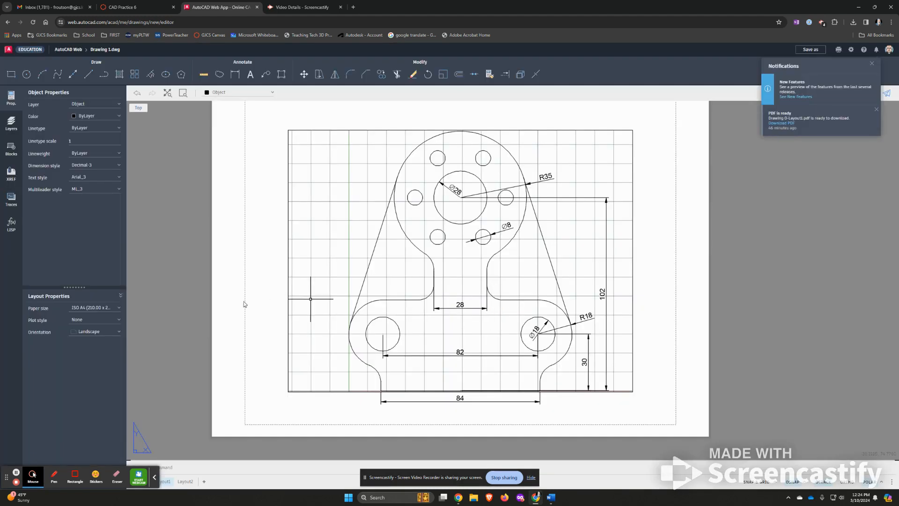
{"action": "left_click", "coordinate": [79, 308]}
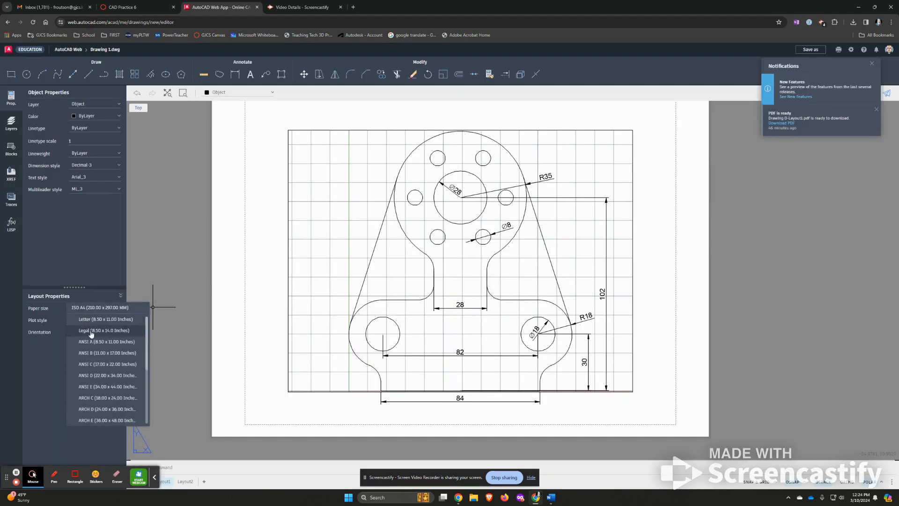
{"action": "left_click", "coordinate": [89, 320]}
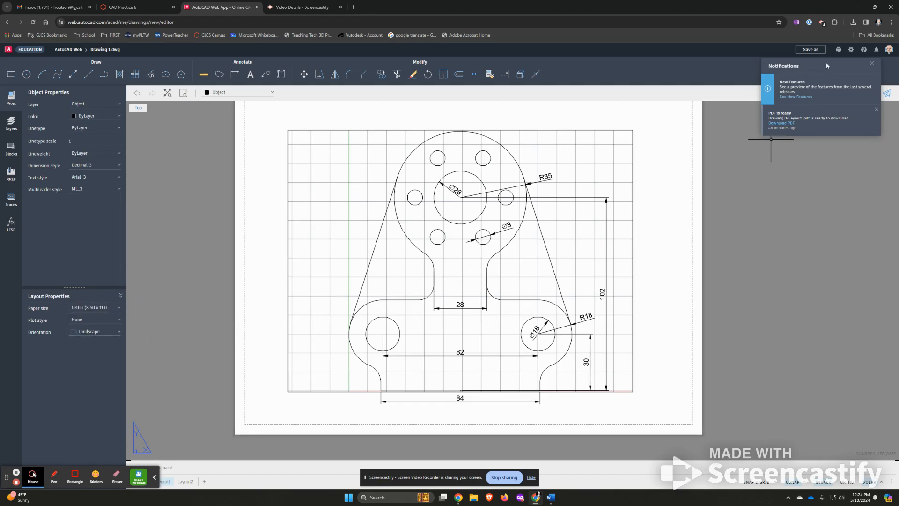
Step: Plot the current layout to PDF and open the downloaded Drawing 1-Layout1.pdf
{"action": "left_click", "coordinate": [839, 50]}
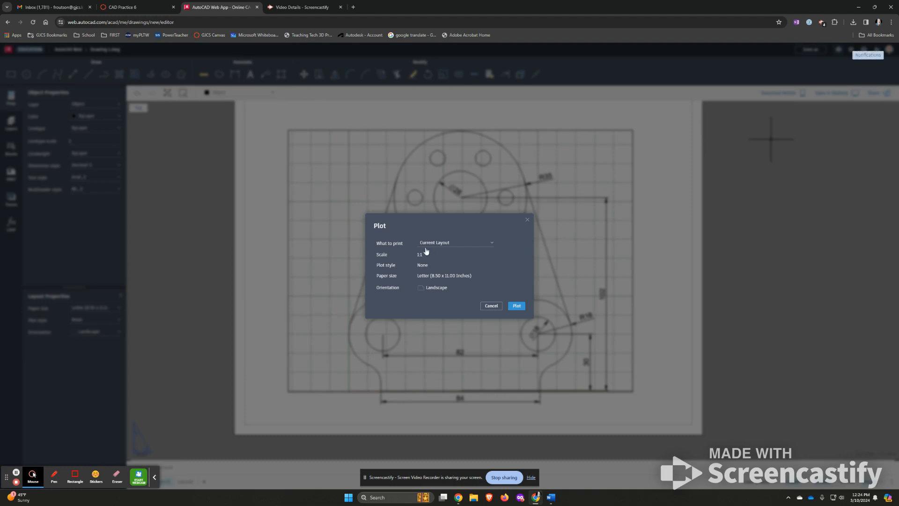
{"action": "left_click", "coordinate": [515, 306]}
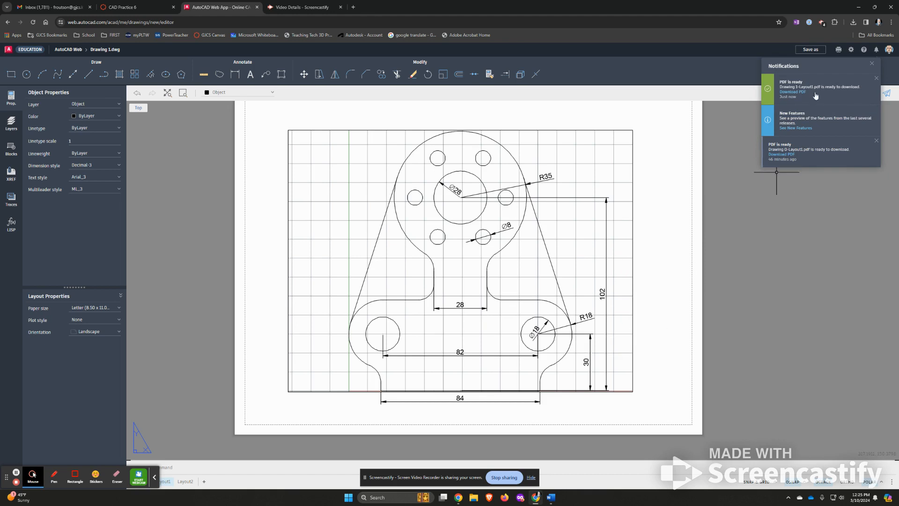
{"action": "left_click", "coordinate": [802, 92]}
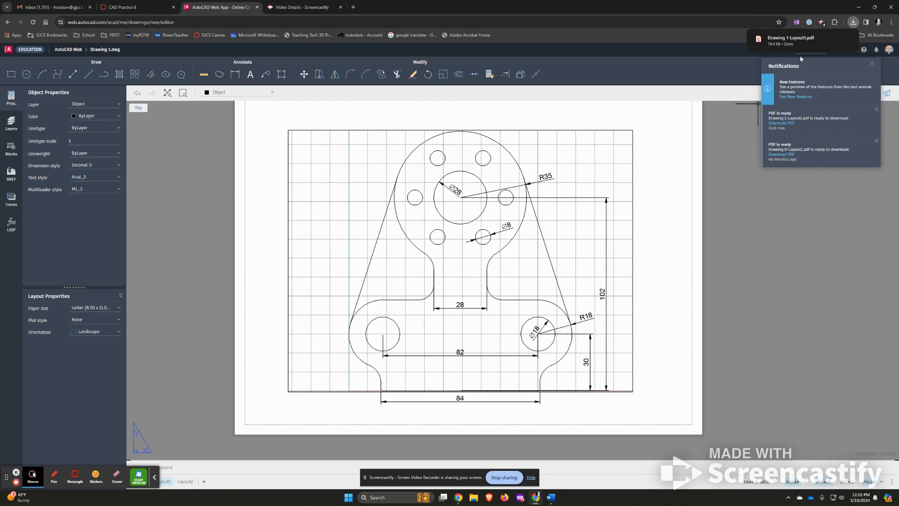
{"action": "left_click", "coordinate": [801, 40]}
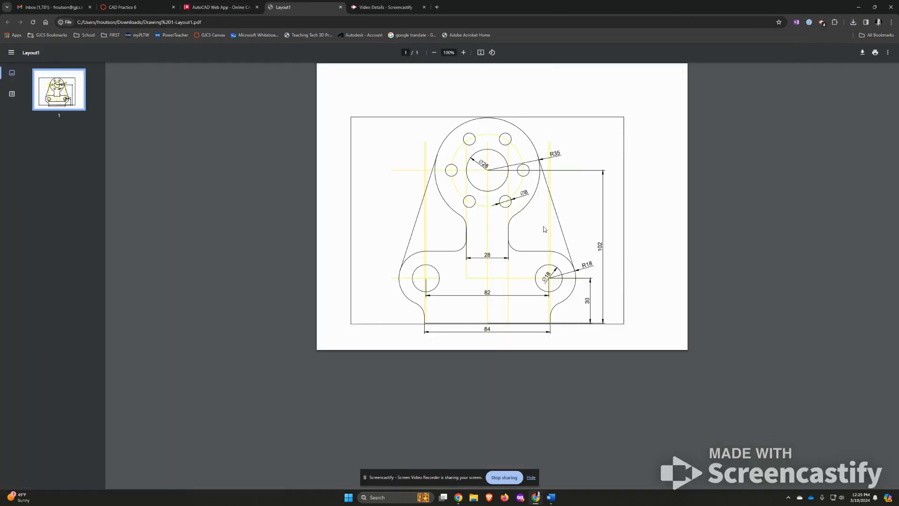